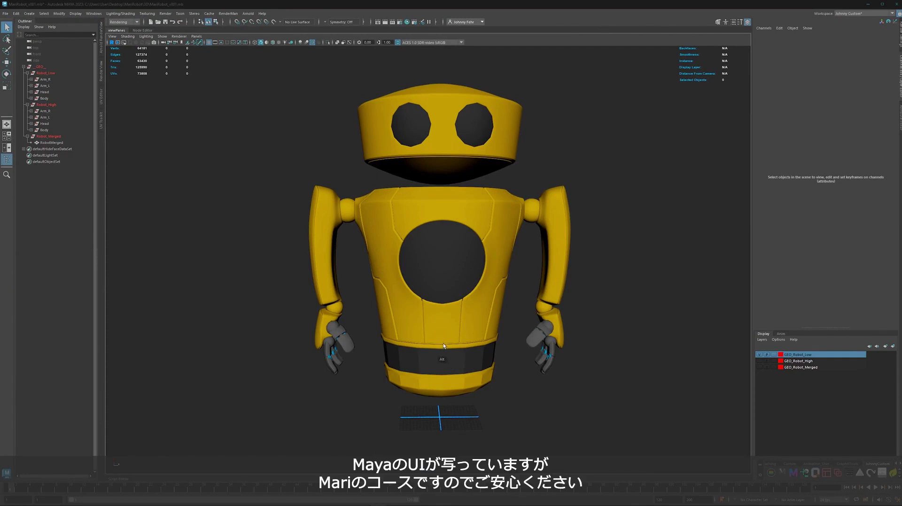
# Step: Orbit the Maya viewport to see the robot more frontally
pyautogui.moveTo(443, 350)
pyautogui.keyDown('alt'); pyautogui.mouseDown()
pyautogui.moveTo(448, 357)
pyautogui.moveTo(454, 345)
pyautogui.mouseUp(); pyautogui.keyUp('alt')
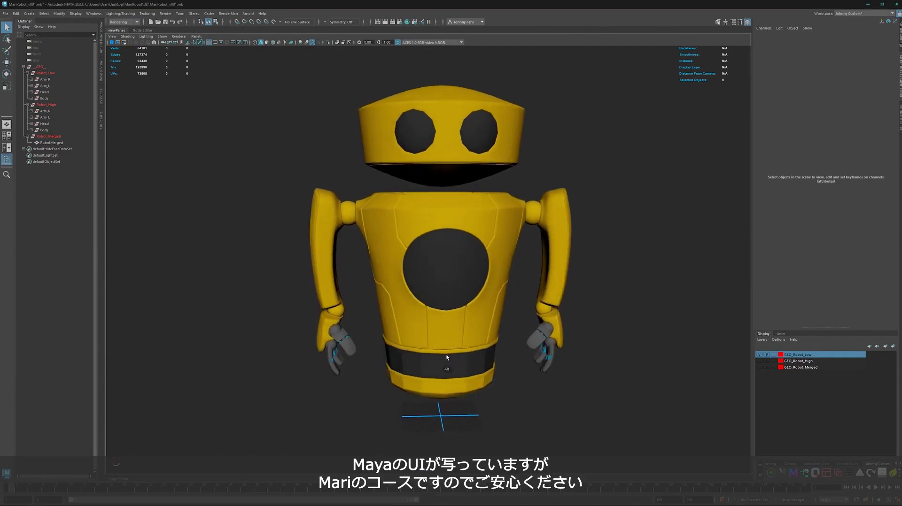
pyautogui.keyDown('alt'); pyautogui.moveTo(493, 363); pyautogui.dragTo(447, 330); pyautogui.keyUp('alt')
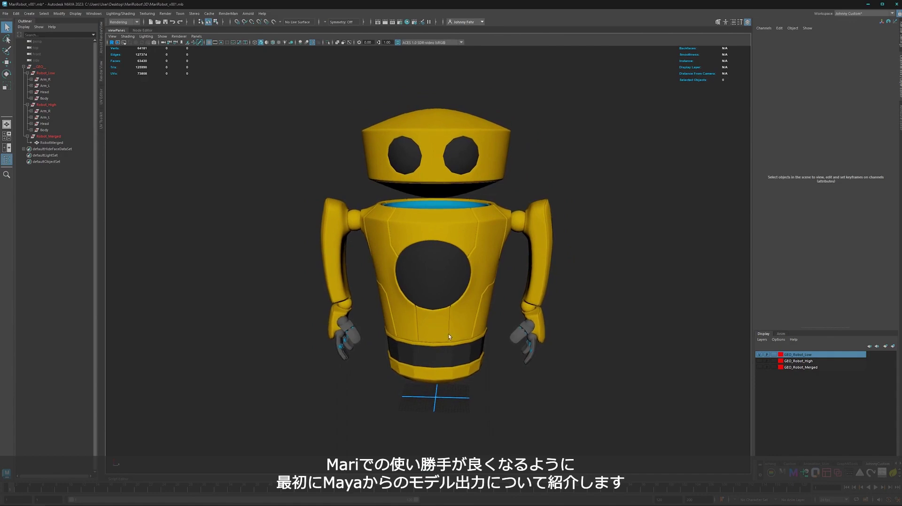
pyautogui.moveTo(438, 339)
pyautogui.keyDown('alt'); pyautogui.mouseDown()
pyautogui.moveTo(455, 332)
pyautogui.moveTo(438, 327)
pyautogui.mouseUp(); pyautogui.keyUp('alt')
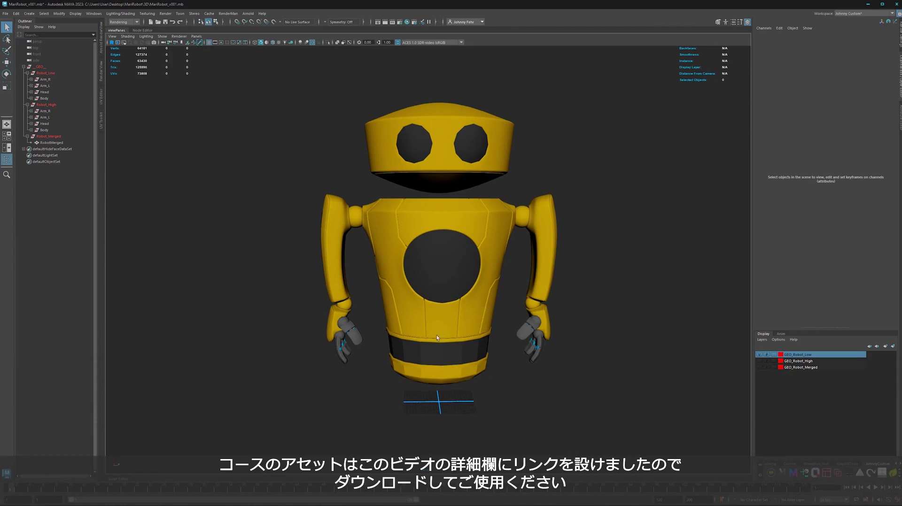
# Step: Collapse Robot_High and Robot_Merged, select Robot_Low and orbit around it
pyautogui.click(28, 104)
pyautogui.click(27, 111)
pyautogui.click(51, 73)
pyautogui.keyDown('alt'); pyautogui.moveTo(424, 358); pyautogui.dragTo(421, 337); pyautogui.keyUp('alt')
pyautogui.keyDown('alt'); pyautogui.moveTo(476, 373); pyautogui.dragTo(448, 361); pyautogui.keyUp('alt')
pyautogui.click(483, 388)
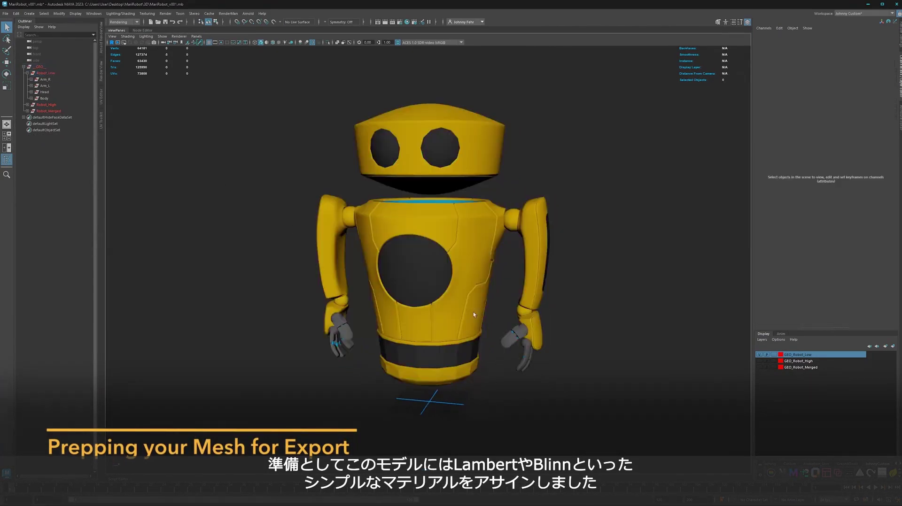
pyautogui.keyDown('alt'); pyautogui.moveTo(452, 297); pyautogui.dragTo(443, 340); pyautogui.keyUp('alt')
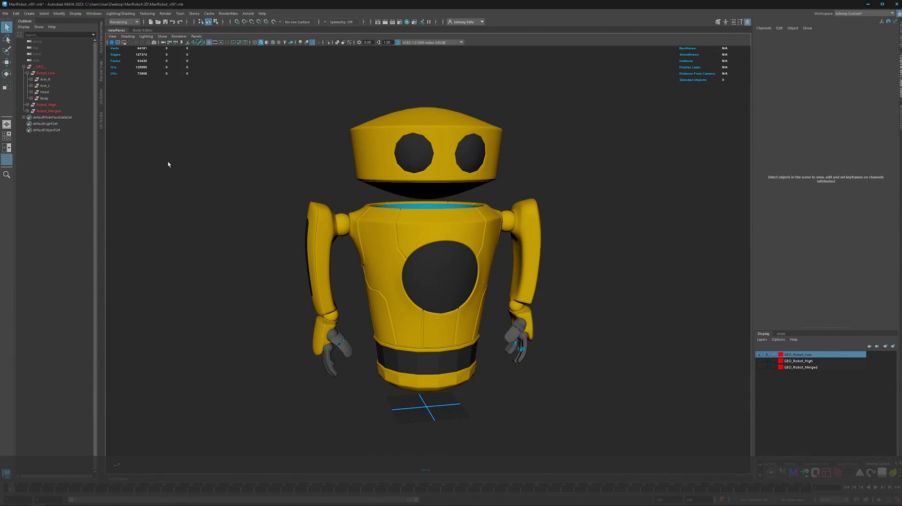
# Step: Collapse Robot_Low, then expand and select the Robot_High group
pyautogui.click(27, 73)
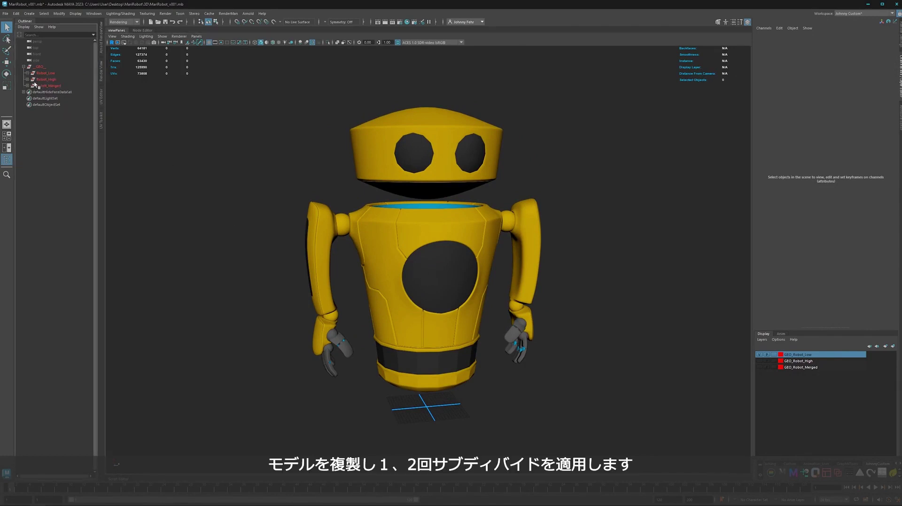
pyautogui.click(28, 80)
pyautogui.click(50, 79)
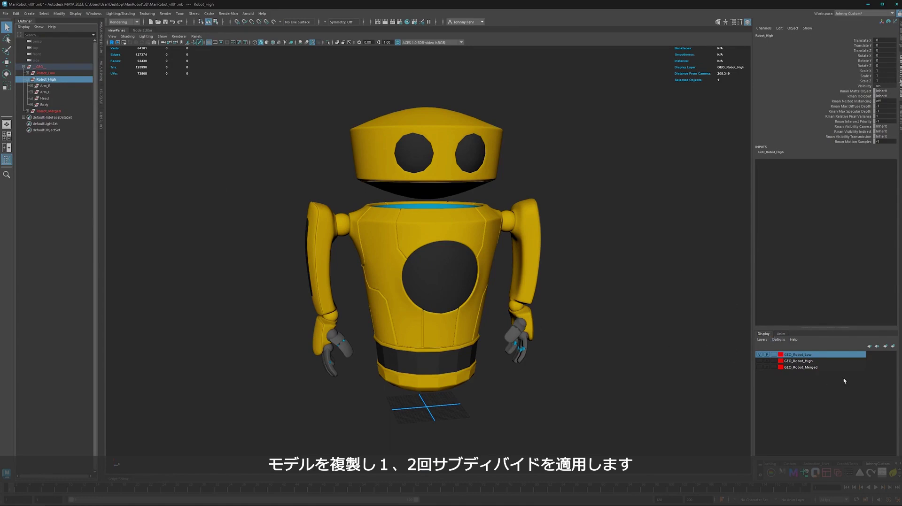
# Step: Hide the GEO_Robot_Low layer and make GEO_Robot_High visible
pyautogui.click(759, 355)
pyautogui.click(761, 361)
pyautogui.click(760, 361)
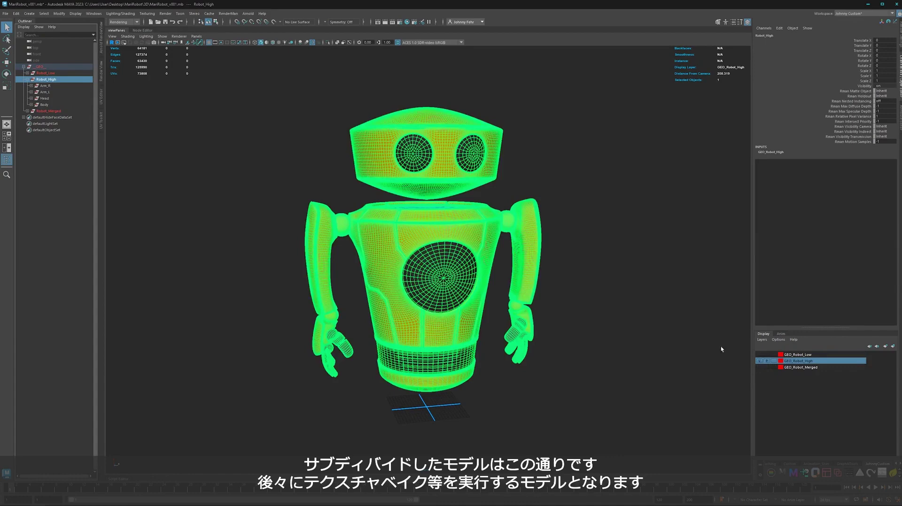
# Step: Inspect the high-res robot, then collapse Robot_High and expand Robot_Merged
pyautogui.moveTo(434, 298)
pyautogui.keyDown('alt'); pyautogui.mouseDown()
pyautogui.moveTo(467, 306)
pyautogui.moveTo(433, 302)
pyautogui.mouseUp(); pyautogui.keyUp('alt')
pyautogui.keyDown('alt'); pyautogui.moveTo(433, 301); pyautogui.dragTo(476, 318, button='right'); pyautogui.keyUp('alt')
pyautogui.keyDown('alt'); pyautogui.moveTo(454, 296); pyautogui.dragTo(461, 313, button='middle'); pyautogui.keyUp('alt')
pyautogui.keyDown('alt'); pyautogui.moveTo(461, 314); pyautogui.dragTo(398, 247); pyautogui.keyUp('alt')
pyautogui.keyDown('alt'); pyautogui.moveTo(426, 349); pyautogui.dragTo(444, 304); pyautogui.keyUp('alt')
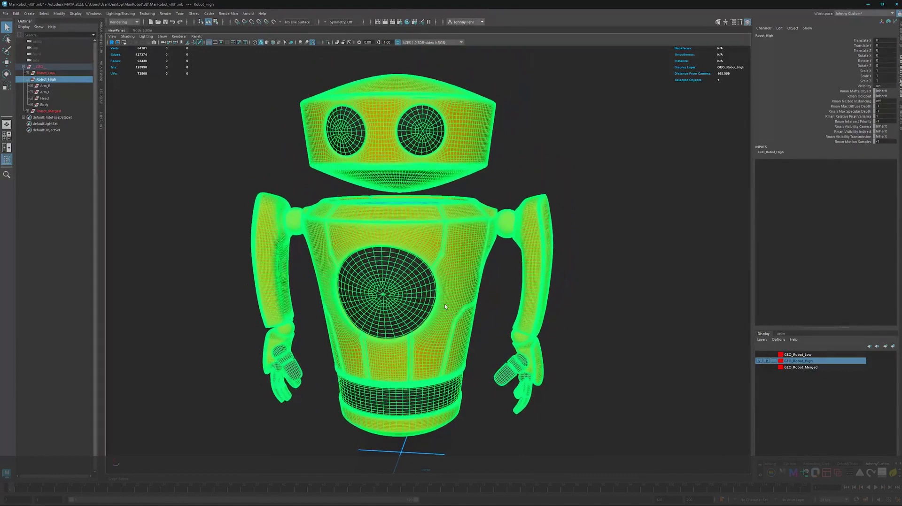
pyautogui.keyDown('alt'); pyautogui.moveTo(481, 331); pyautogui.dragTo(470, 310); pyautogui.keyUp('alt')
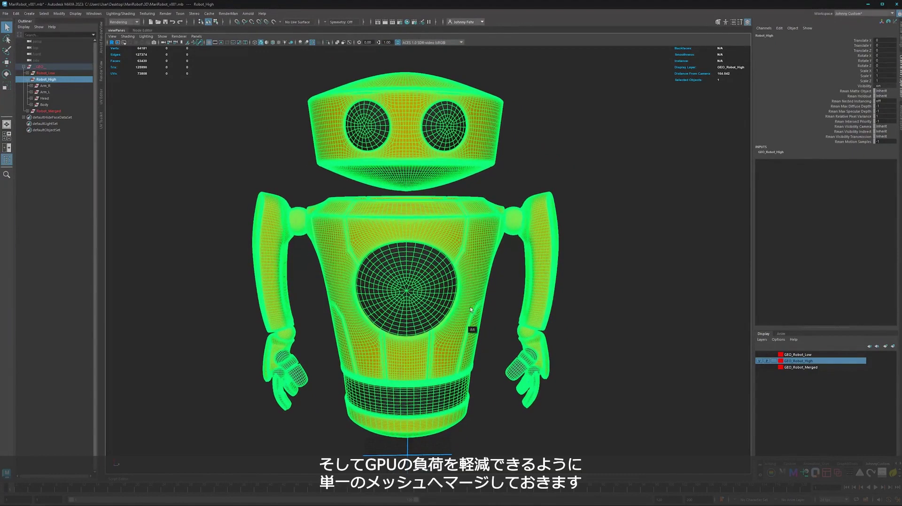
pyautogui.click(28, 79)
pyautogui.click(27, 86)
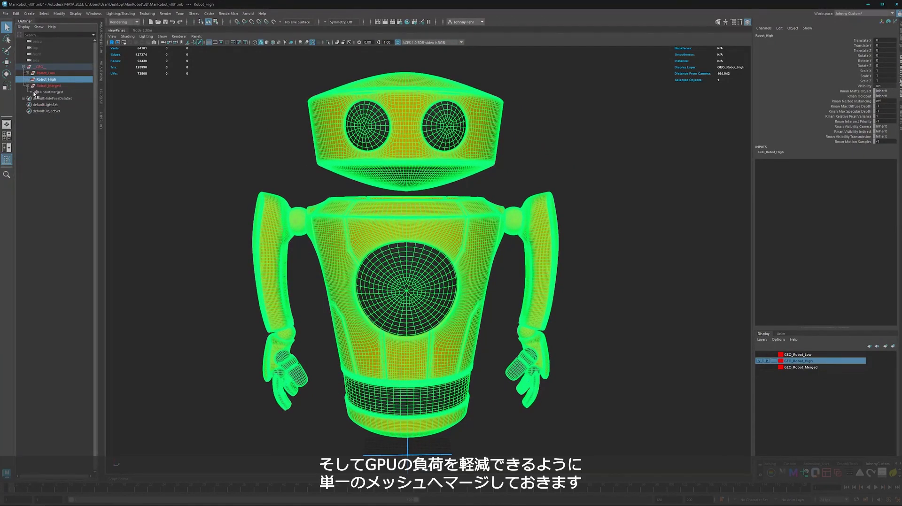
# Step: Hide GEO_Robot_High, show GEO_Robot_Merged, and select the RobotMerged mesh
pyautogui.click(759, 360)
pyautogui.click(759, 367)
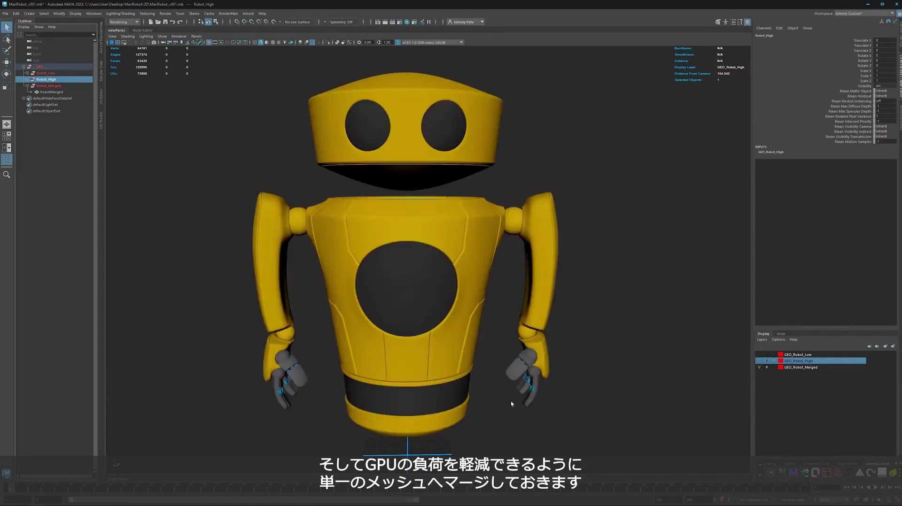
pyautogui.click(398, 336)
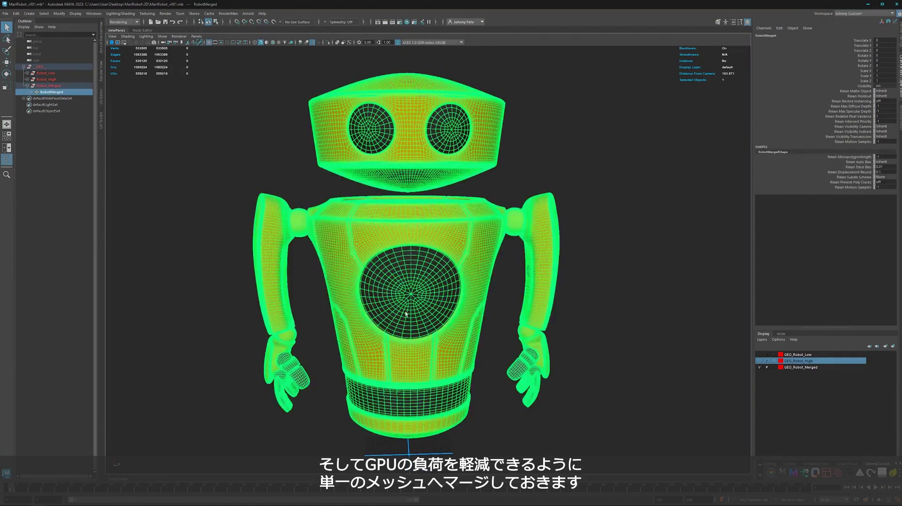
pyautogui.keyDown('alt'); pyautogui.moveTo(453, 336); pyautogui.dragTo(273, 400, button='right'); pyautogui.keyUp('alt')
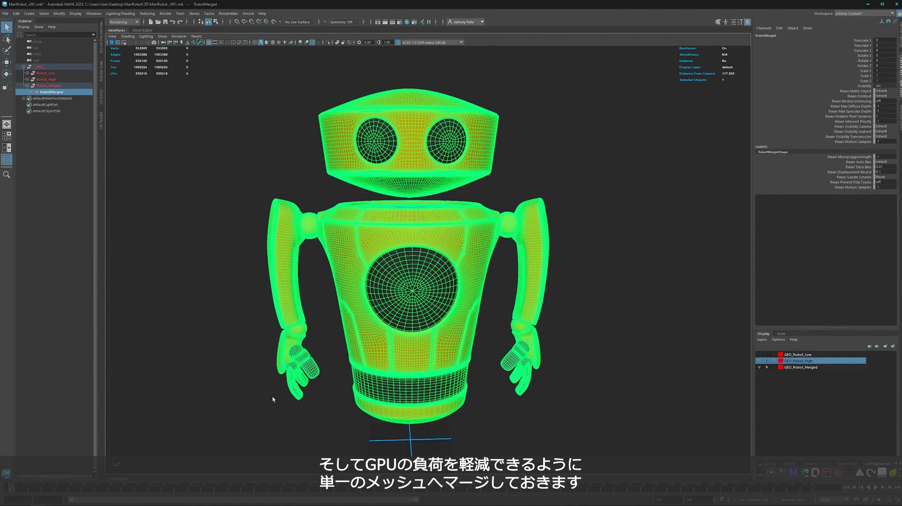
pyautogui.keyDown('alt'); pyautogui.moveTo(409, 319); pyautogui.dragTo(439, 306); pyautogui.keyUp('alt')
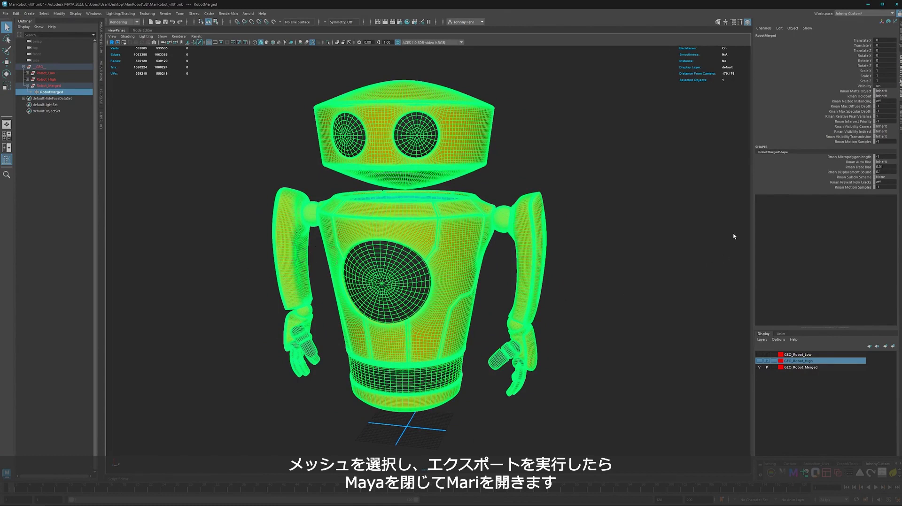
pyautogui.keyDown('alt'); pyautogui.moveTo(436, 333); pyautogui.dragTo(452, 341); pyautogui.keyUp('alt')
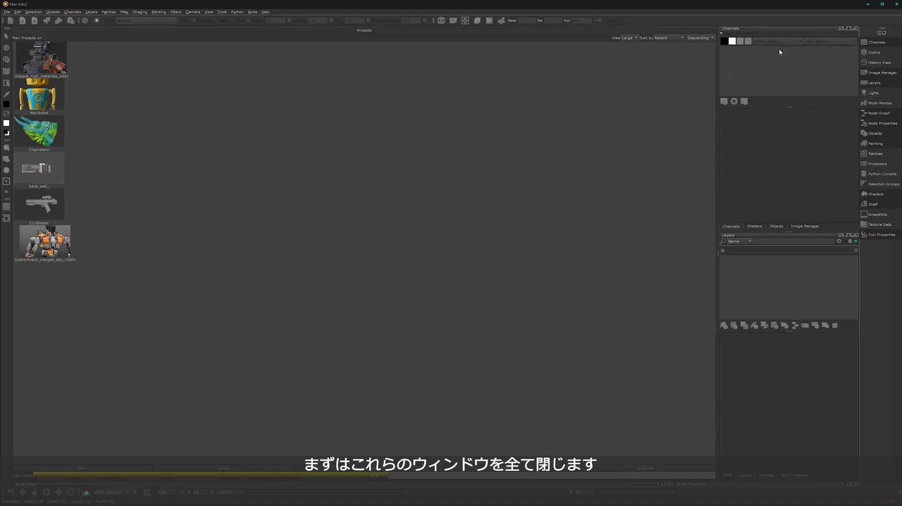
# Step: Close the Channels, Shaders, Objects, Image Manager, Layers, Painting, Tool Properties and Shelf palettes
pyautogui.click(856, 28)
pyautogui.click(856, 29)
pyautogui.click(856, 29)
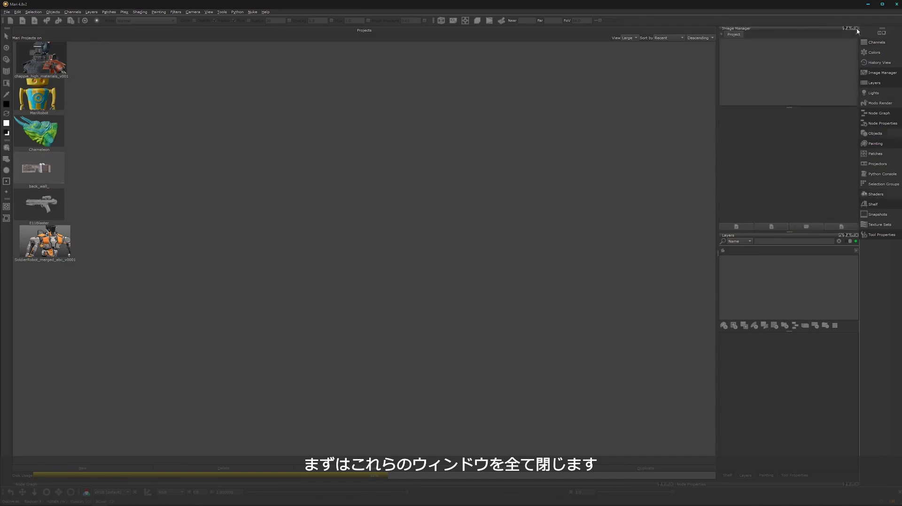
pyautogui.click(856, 28)
pyautogui.click(856, 28)
pyautogui.click(856, 28)
pyautogui.click(856, 28)
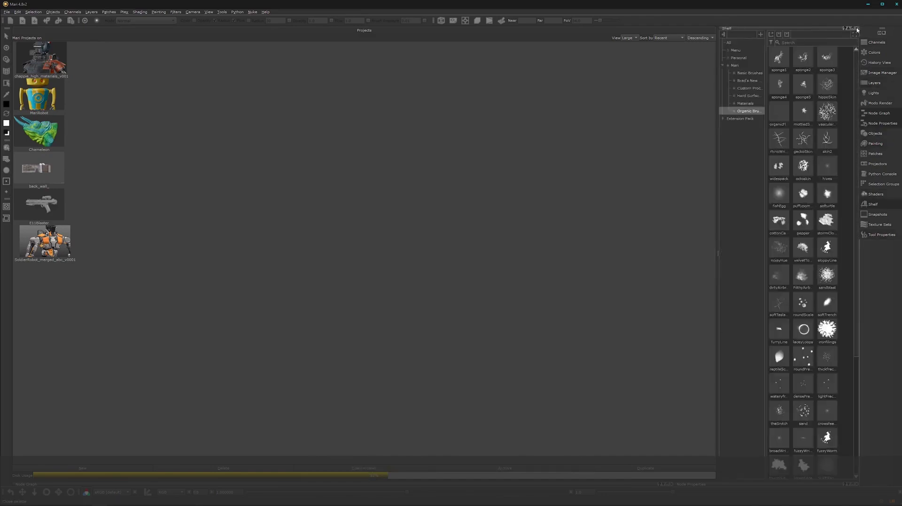
pyautogui.click(856, 29)
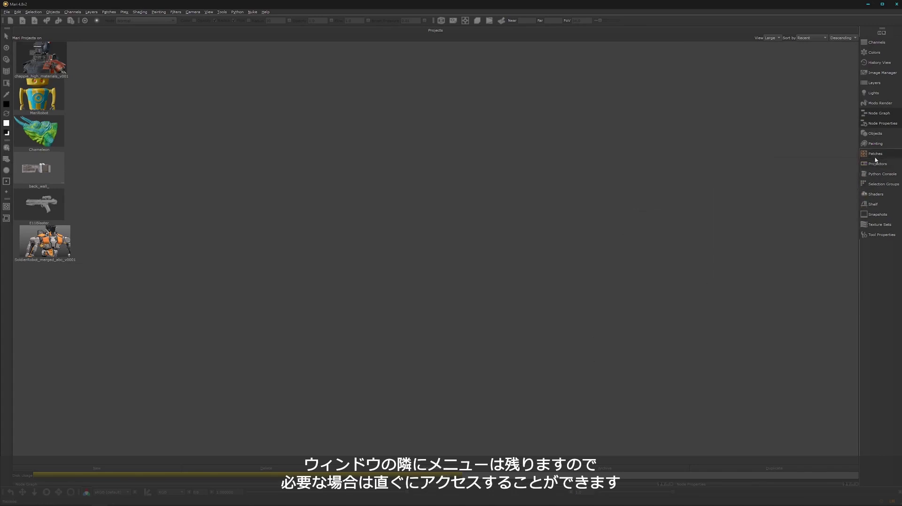
pyautogui.moveTo(881, 68)
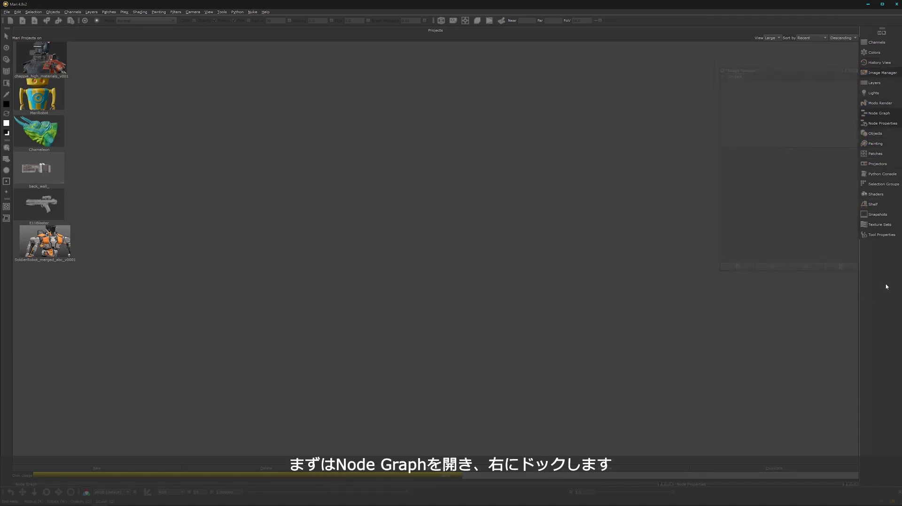
# Step: Dock Node Graph and Node Properties on the right and resize the panes
pyautogui.click(879, 114)
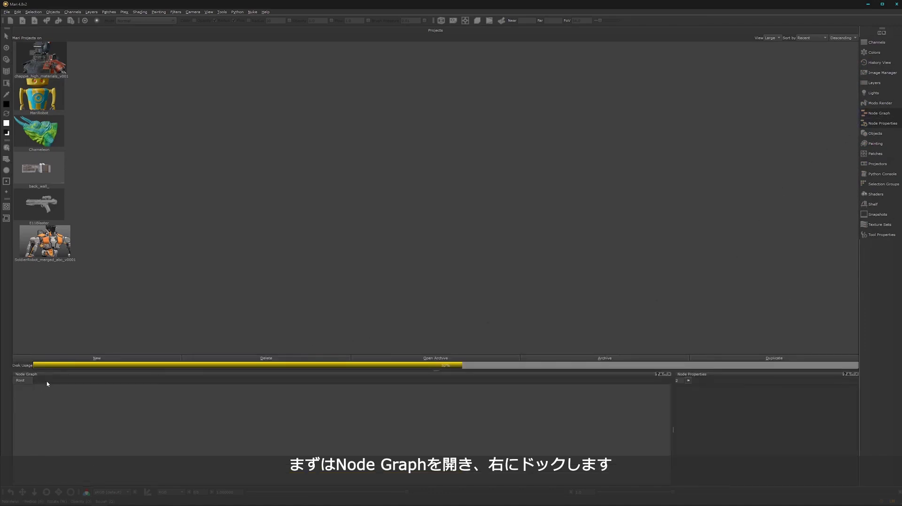
pyautogui.moveTo(43, 377); pyautogui.dragTo(785, 155)
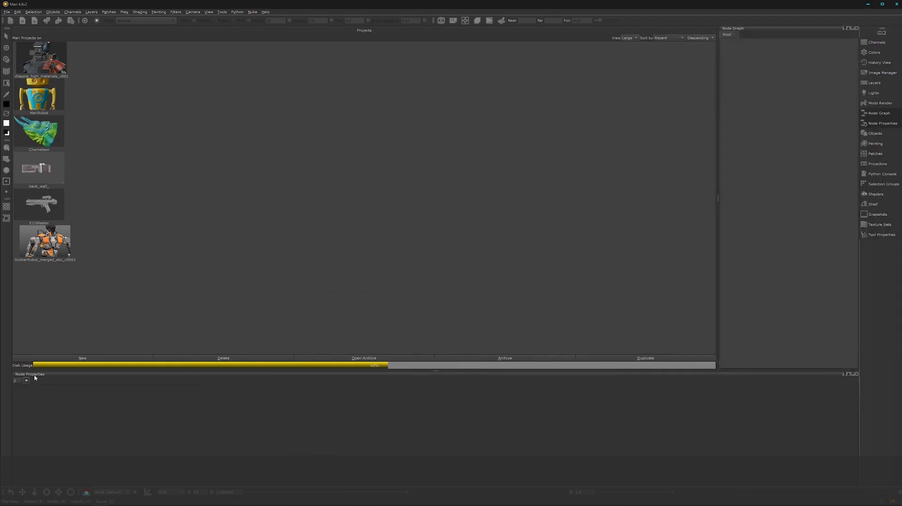
pyautogui.moveTo(36, 376); pyautogui.dragTo(759, 54)
pyautogui.moveTo(717, 257); pyautogui.dragTo(543, 277)
pyautogui.moveTo(702, 145); pyautogui.dragTo(702, 258)
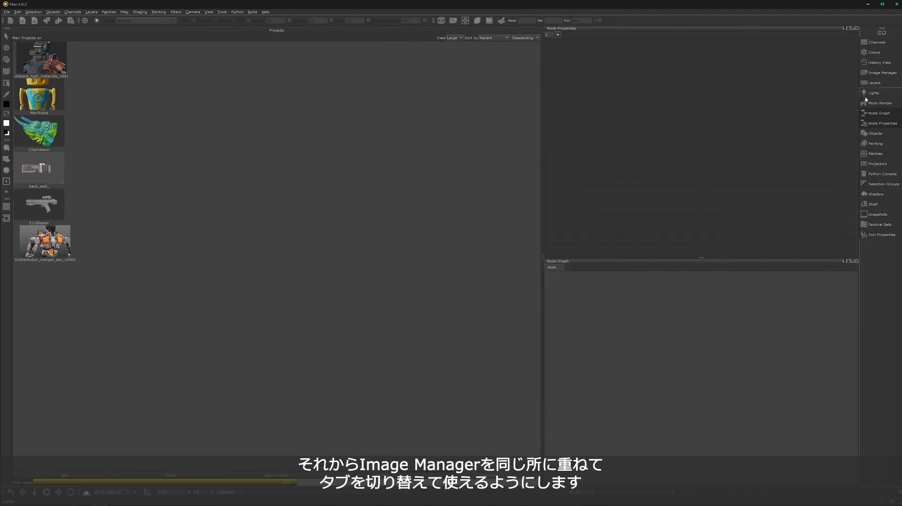
# Step: Stack Image Manager with Node Properties in a shared pane and open selection groups
pyautogui.moveTo(878, 74); pyautogui.dragTo(880, 85)
pyautogui.click(879, 73)
pyautogui.moveTo(795, 72); pyautogui.dragTo(741, 122)
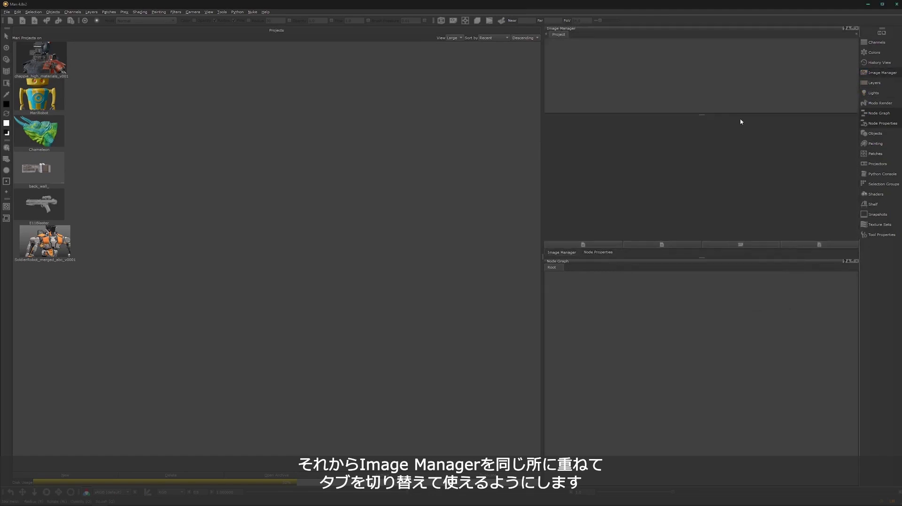
pyautogui.click(595, 253)
pyautogui.click(562, 253)
pyautogui.click(596, 253)
pyautogui.click(574, 255)
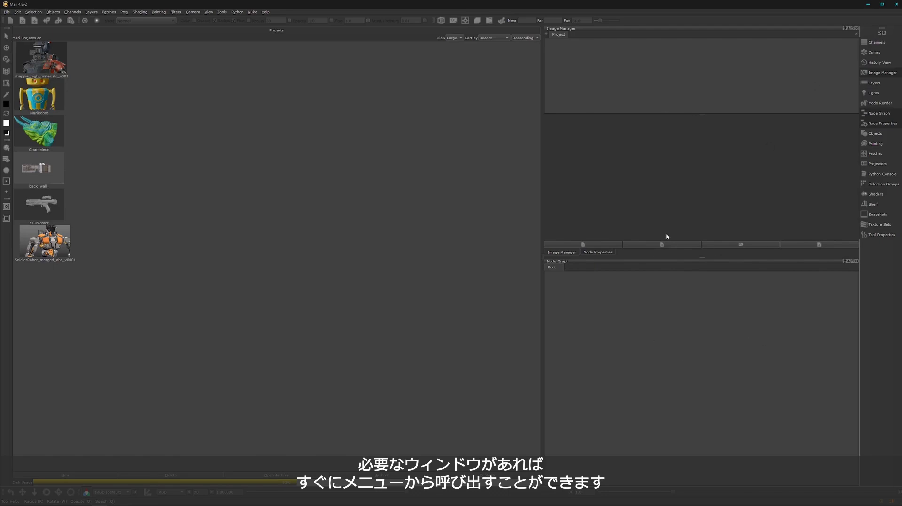
pyautogui.click(881, 184)
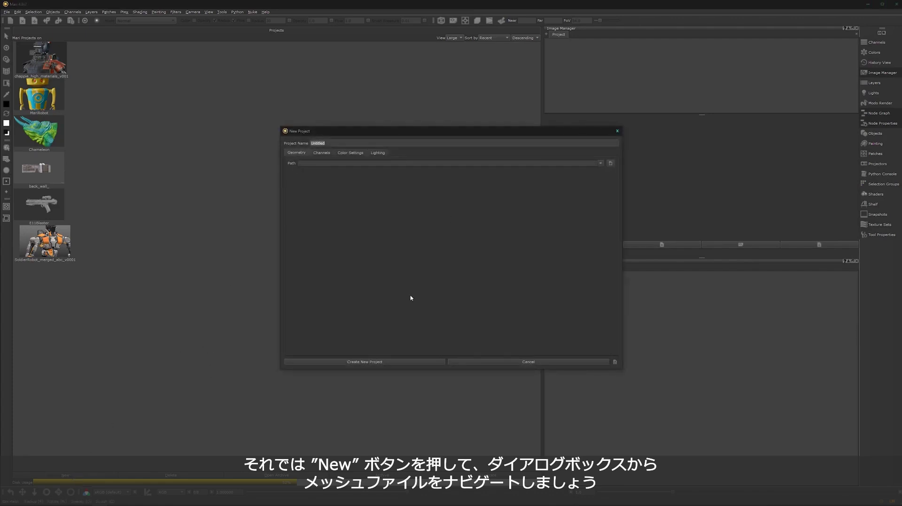
# Step: Load Desktop/MariRobot/Assets/MariRobot_Merged_v001.fbx as the geometry, set to Single Frame
pyautogui.moveTo(421, 132); pyautogui.dragTo(414, 134)
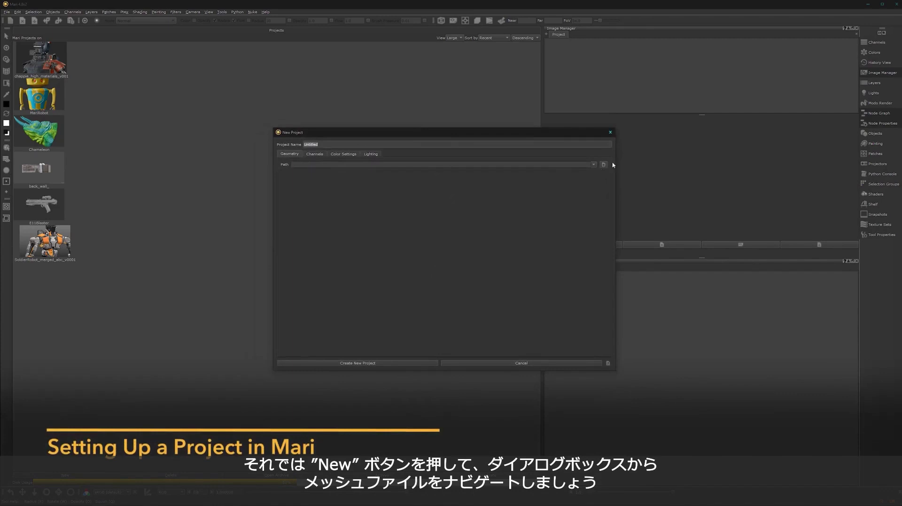
pyautogui.click(604, 164)
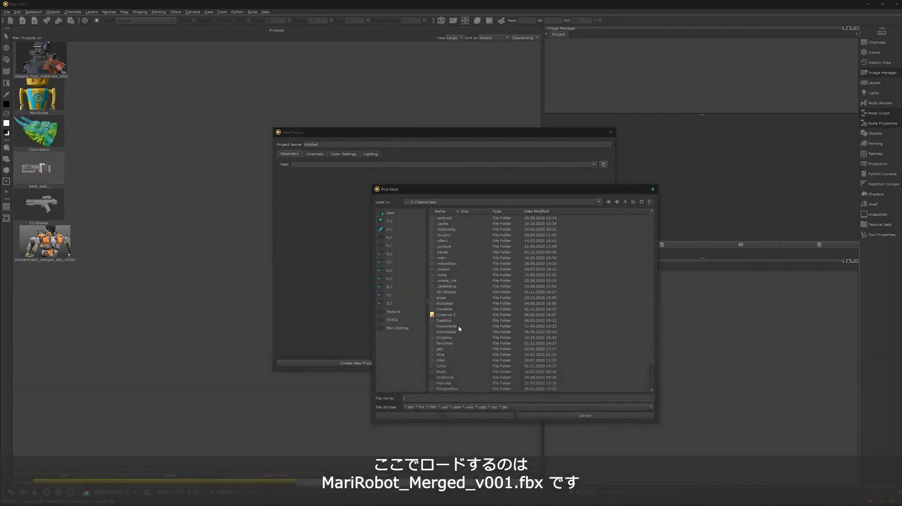
pyautogui.doubleClick(445, 321)
pyautogui.doubleClick(459, 211)
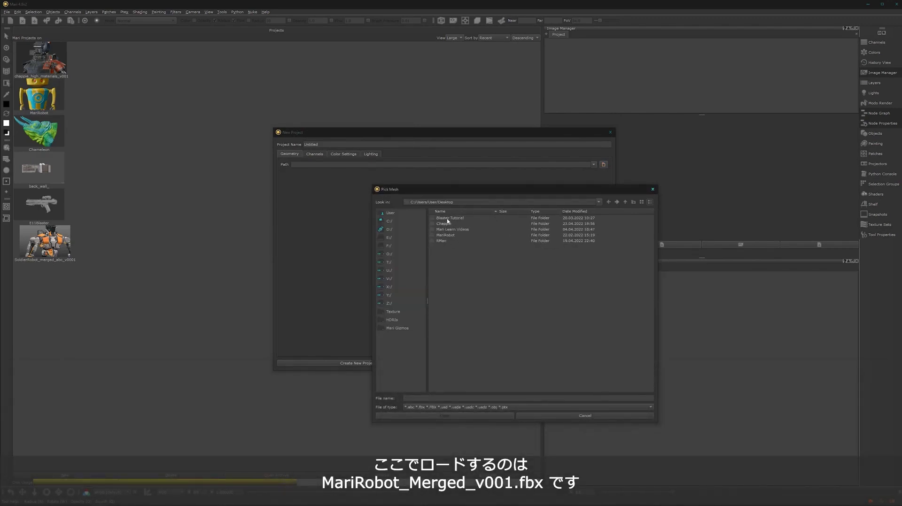
pyautogui.doubleClick(447, 236)
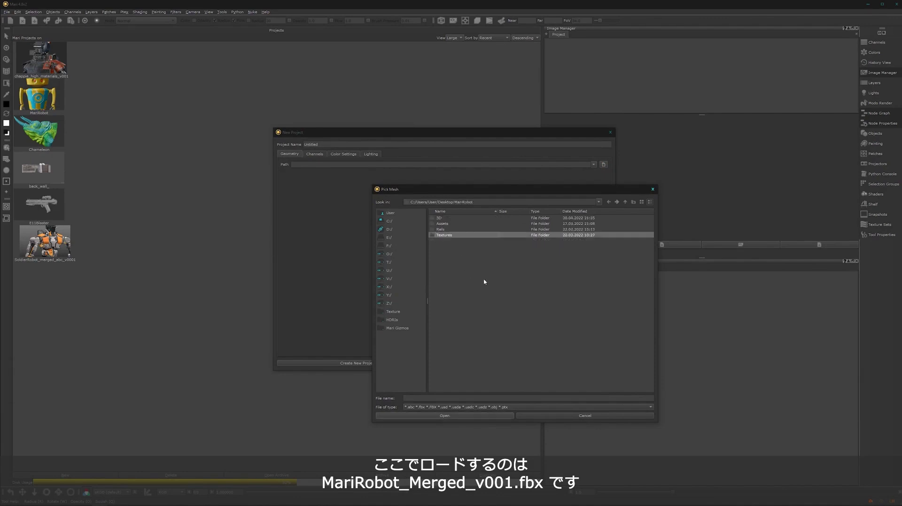
pyautogui.doubleClick(446, 224)
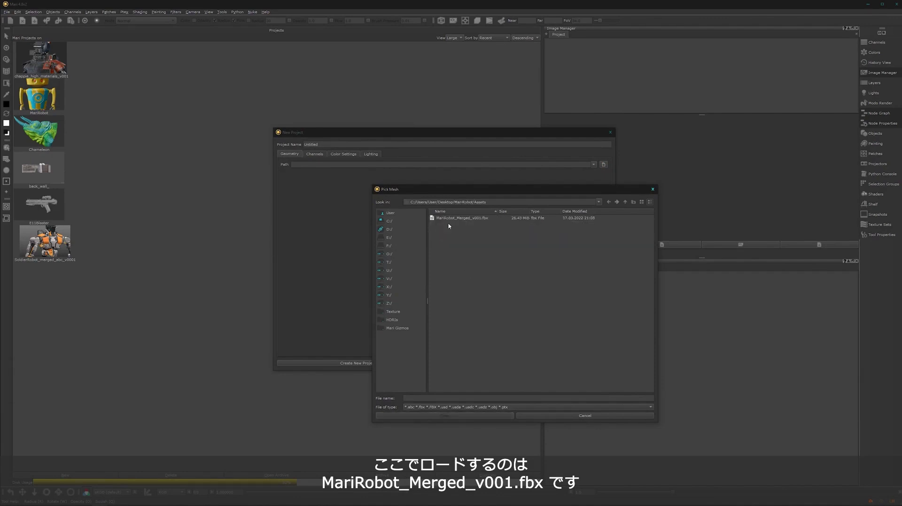
pyautogui.click(474, 219)
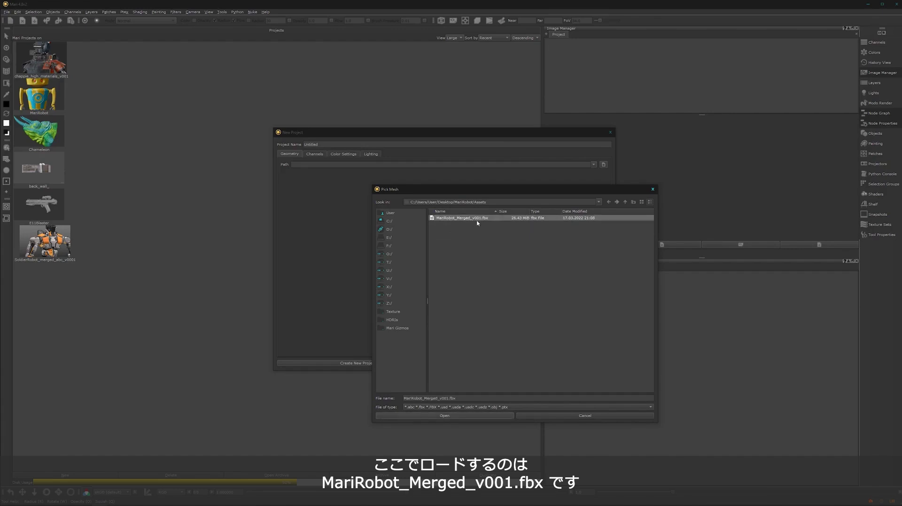
pyautogui.click(479, 416)
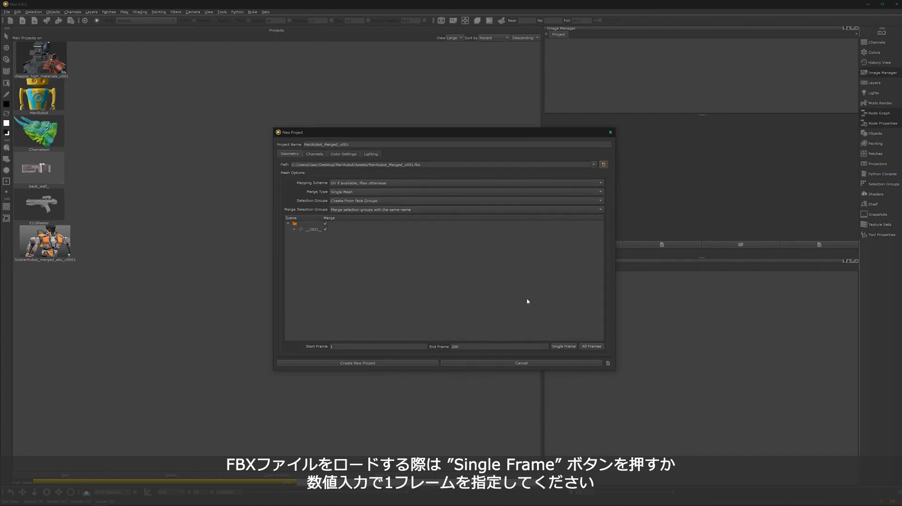
pyautogui.click(569, 348)
# Step: Choose the Arnold Standard Surface - VFX channel preset and set Diffuse Color to 8bit
pyautogui.click(314, 154)
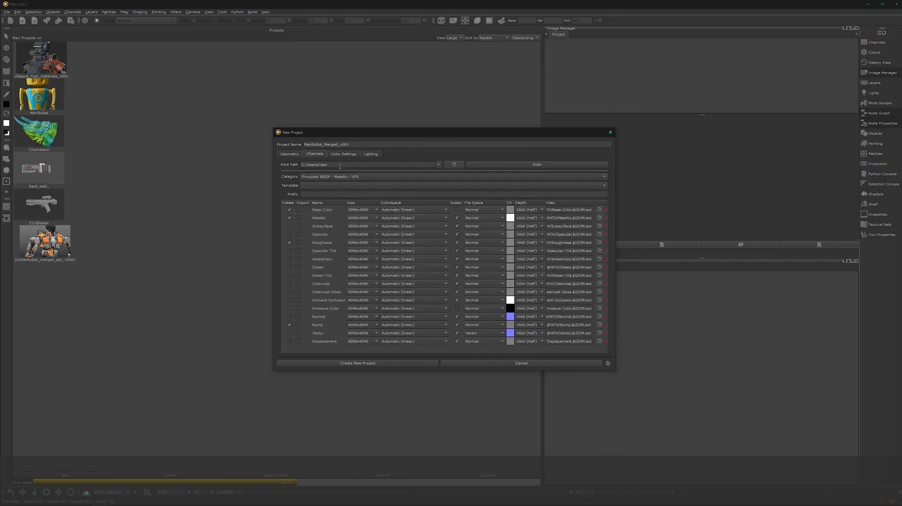
pyautogui.click(435, 177)
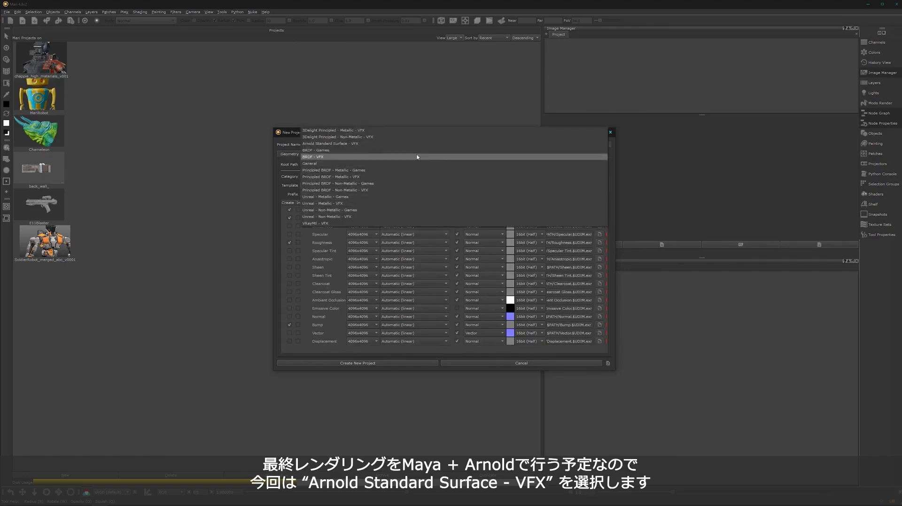
pyautogui.click(366, 144)
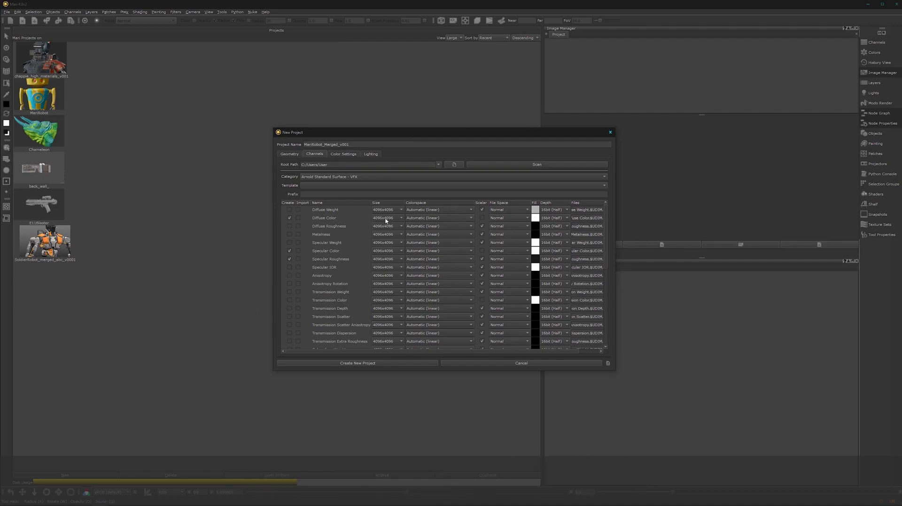
pyautogui.click(561, 218)
pyautogui.click(558, 211)
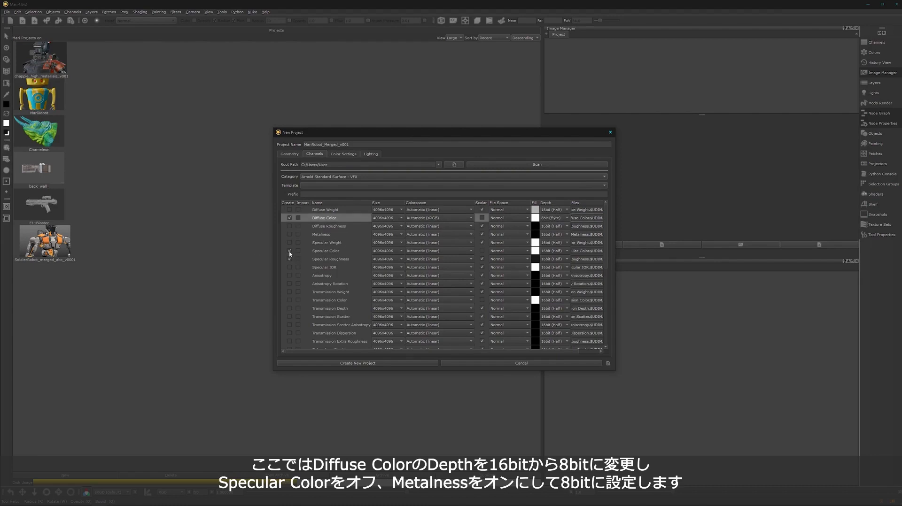
# Step: Drop Specular Color and set Metalness, Specular Roughness and Bump to 8bit
pyautogui.click(290, 252)
pyautogui.click(289, 234)
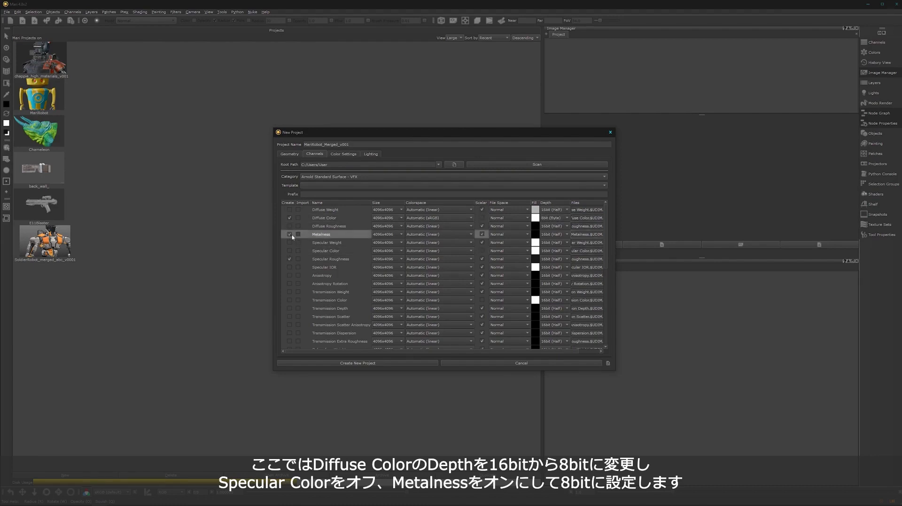
pyautogui.click(558, 235)
pyautogui.click(552, 228)
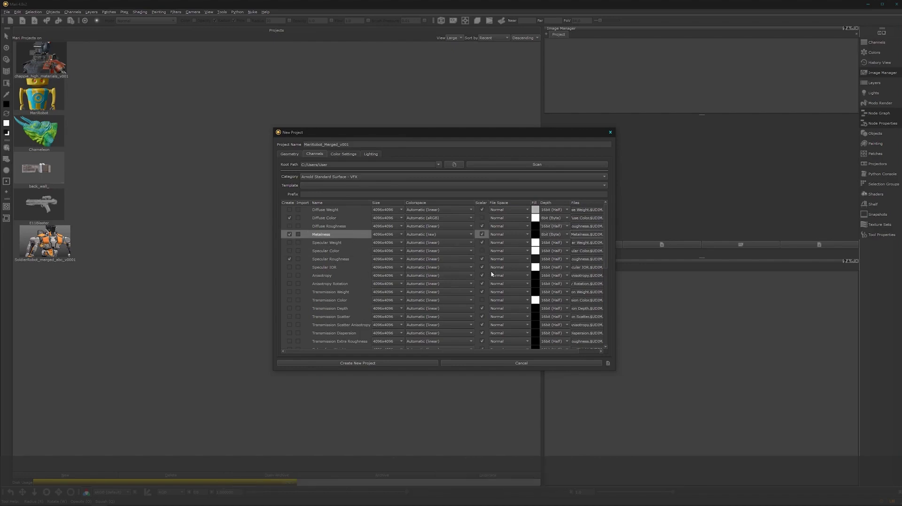
pyautogui.click(332, 259)
pyautogui.click(558, 259)
pyautogui.click(564, 252)
pyautogui.moveTo(608, 225); pyautogui.dragTo(610, 314)
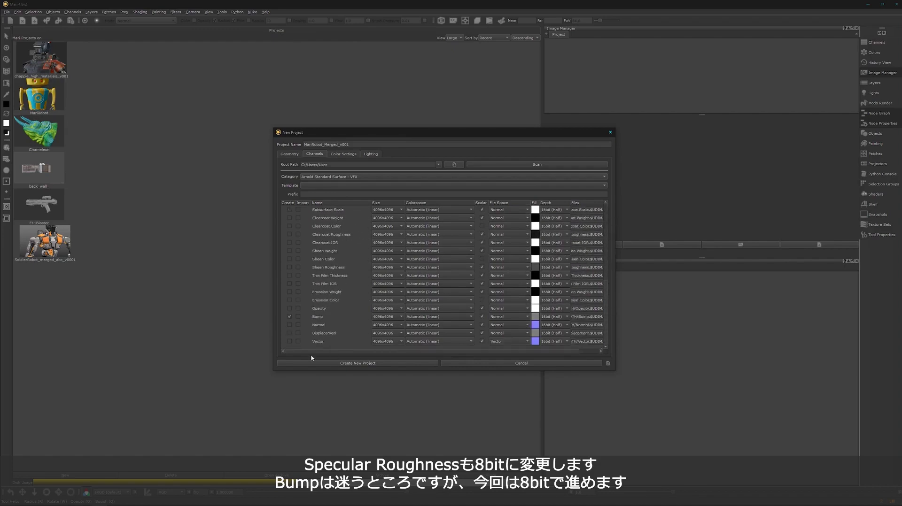
pyautogui.click(557, 317)
pyautogui.click(556, 310)
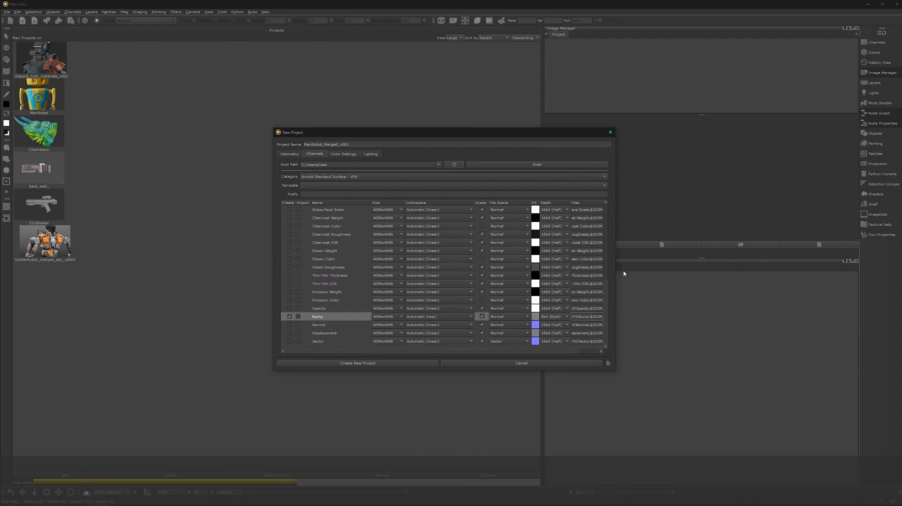
pyautogui.moveTo(606, 297); pyautogui.dragTo(600, 187)
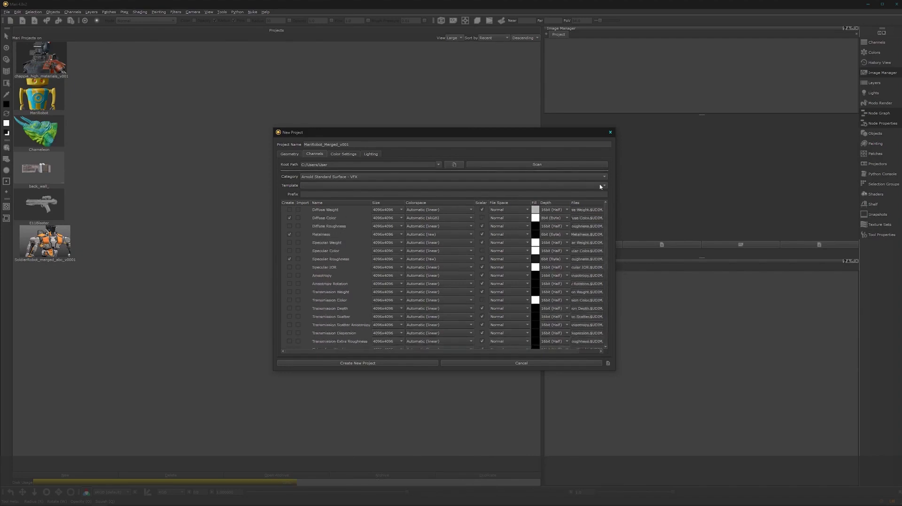
# Step: Set the OCIO Config to aces_1.1 in Color Settings, then view Lighting
pyautogui.click(343, 154)
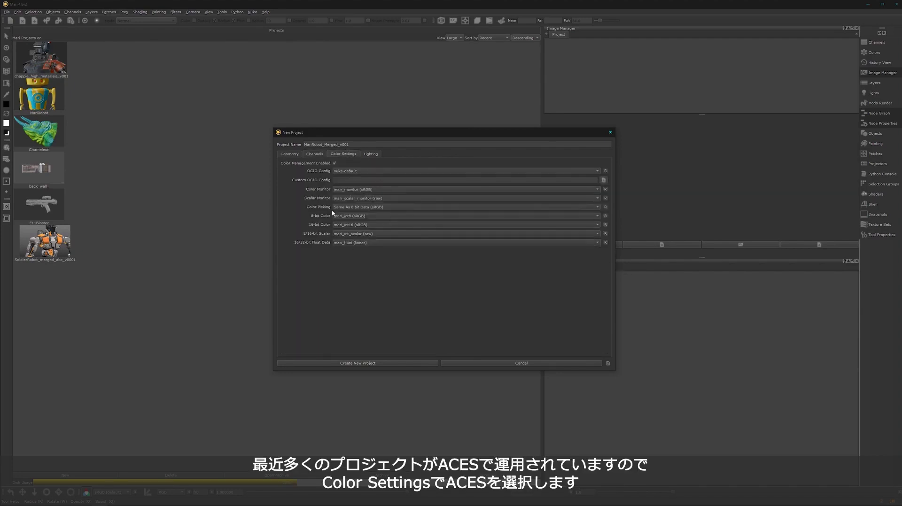
pyautogui.click(375, 171)
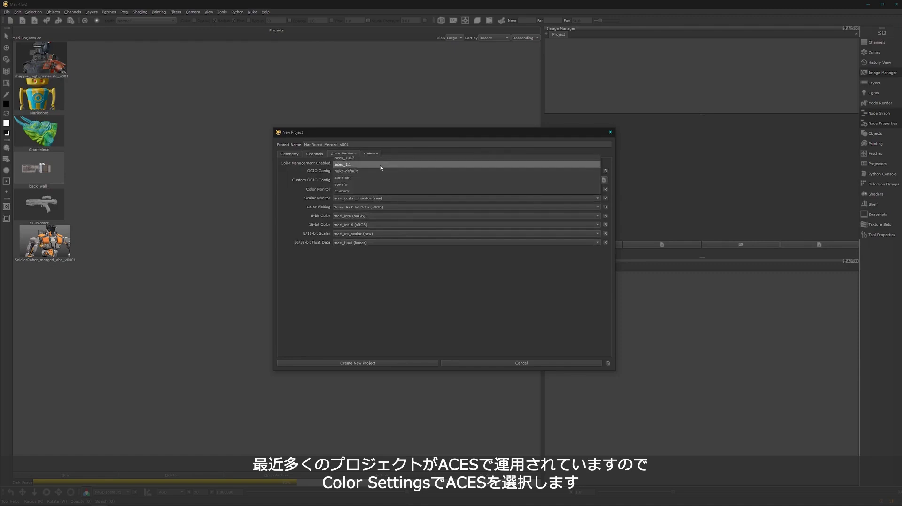
pyautogui.click(375, 165)
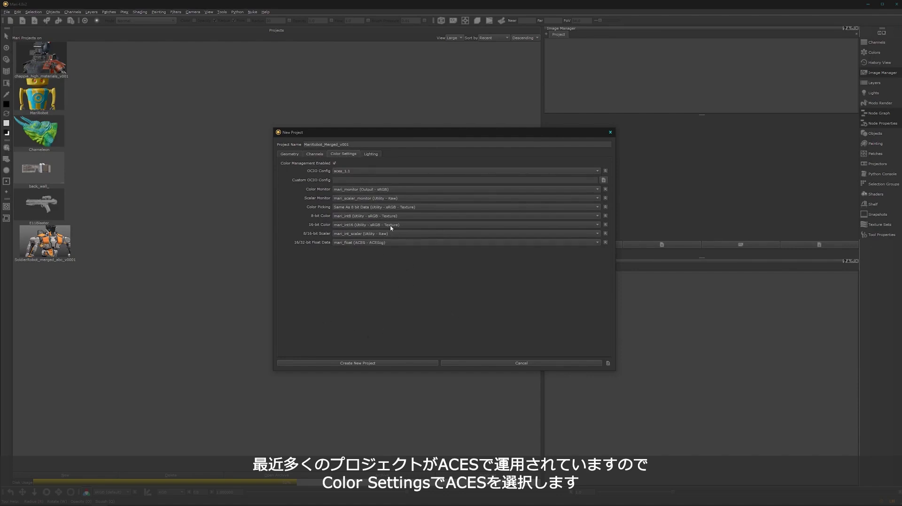
pyautogui.click(370, 154)
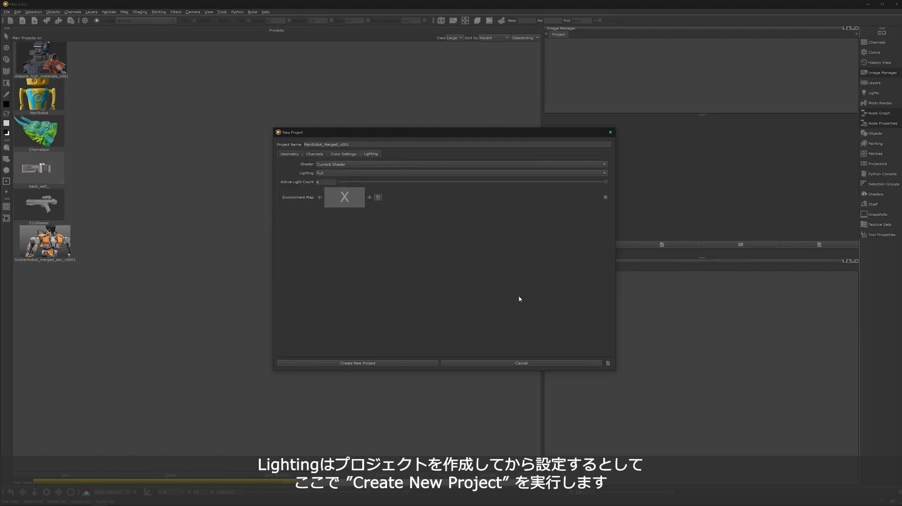
# Step: Delete the _Merged_v001 suffix so the project name reads MariRobot
pyautogui.click(299, 157)
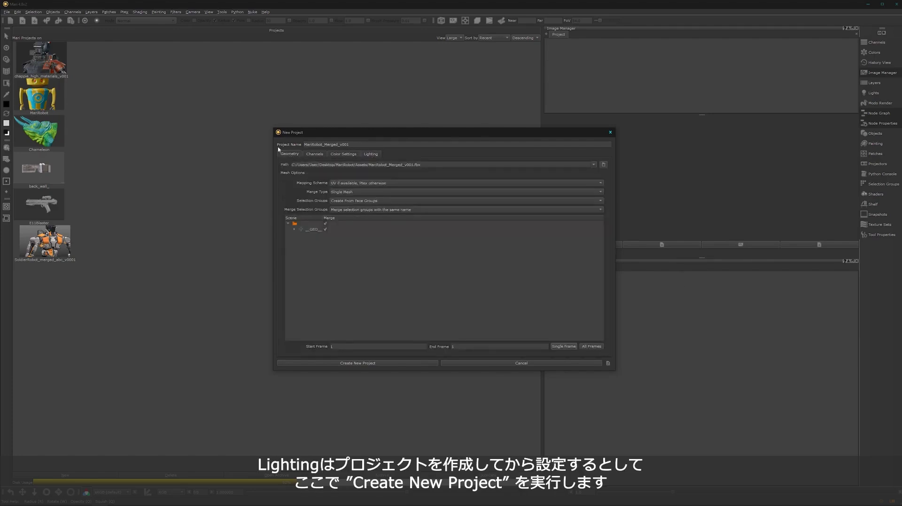
pyautogui.moveTo(351, 145); pyautogui.dragTo(327, 144)
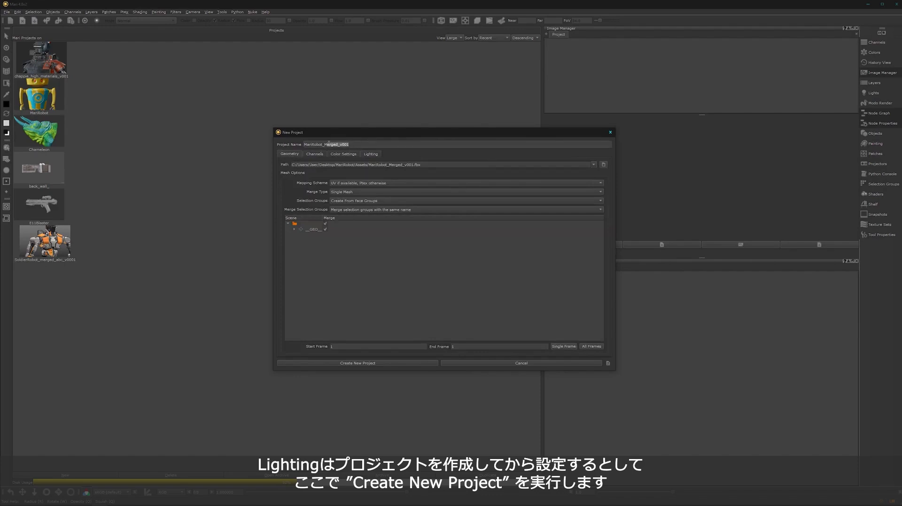
pyautogui.press('BackSpace')
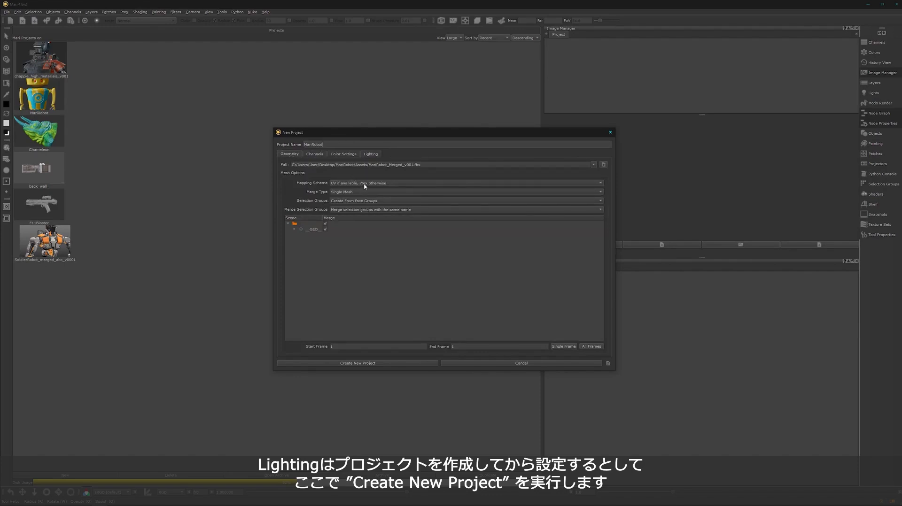
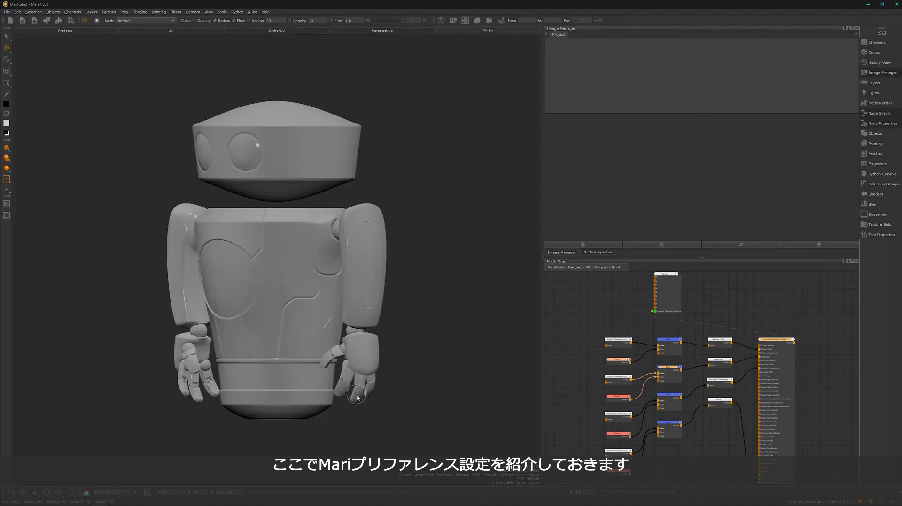
# Step: Open Edit > Preferences to bring up the Mari Preferences dialog
pyautogui.click(18, 12)
pyautogui.click(31, 36)
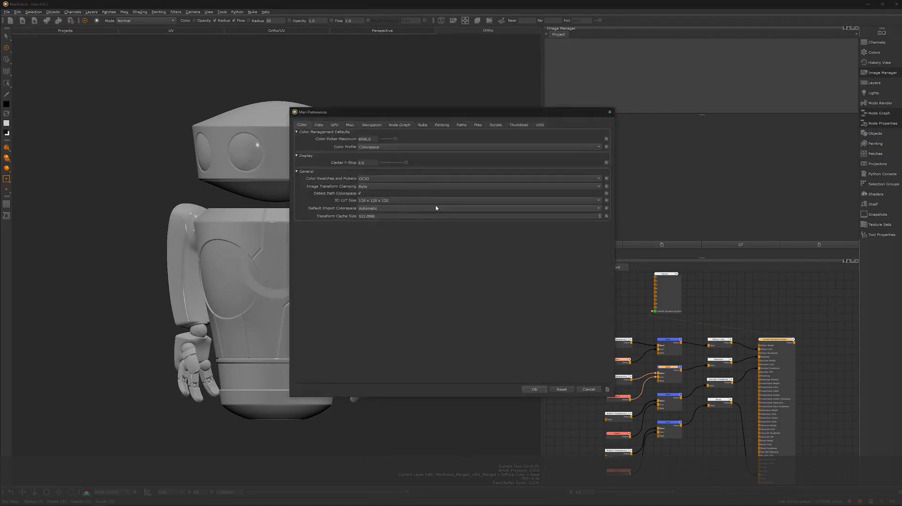
# Step: Set the Navigation Control Type to Maya, close Preferences, and orbit the robot to test it
pyautogui.click(437, 127)
pyautogui.click(372, 125)
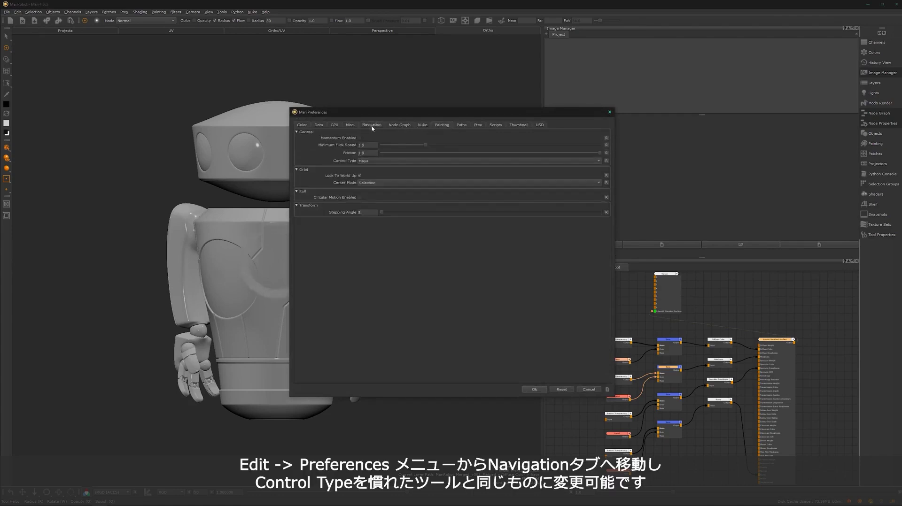
pyautogui.click(389, 161)
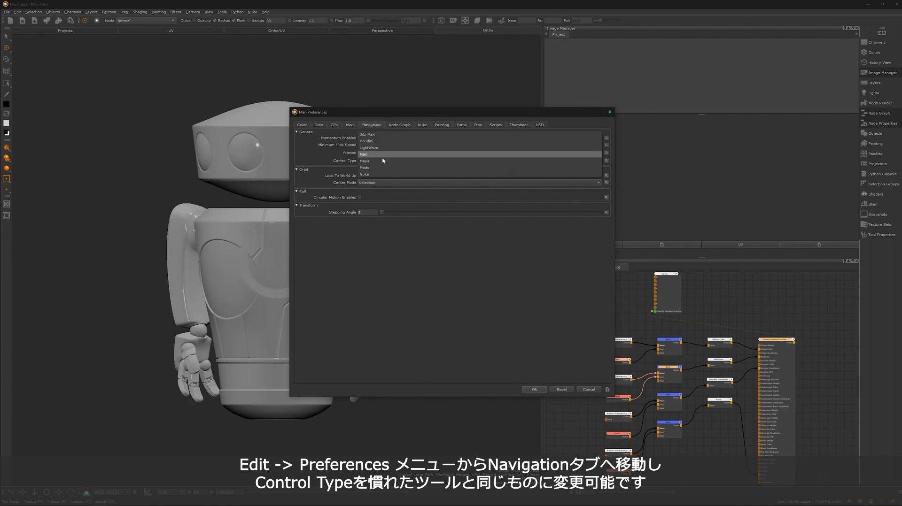
pyautogui.click(378, 162)
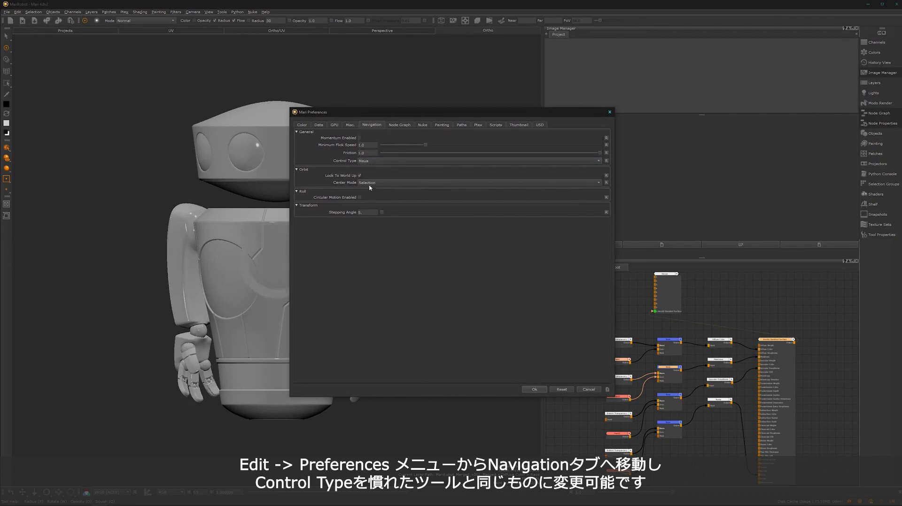
pyautogui.click(609, 112)
pyautogui.moveTo(343, 301)
pyautogui.keyDown('alt'); pyautogui.mouseDown()
pyautogui.moveTo(352, 316)
pyautogui.moveTo(358, 293)
pyautogui.mouseUp(); pyautogui.keyUp('alt')
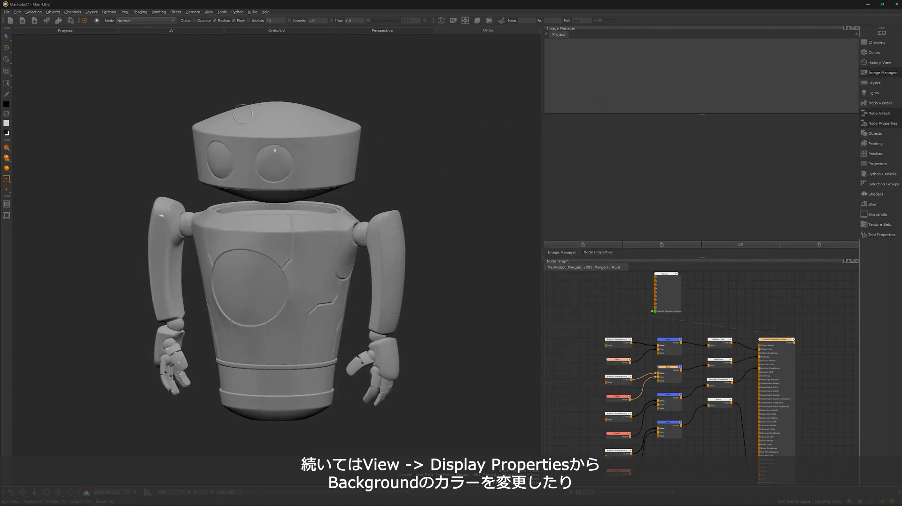
pyautogui.click(210, 12)
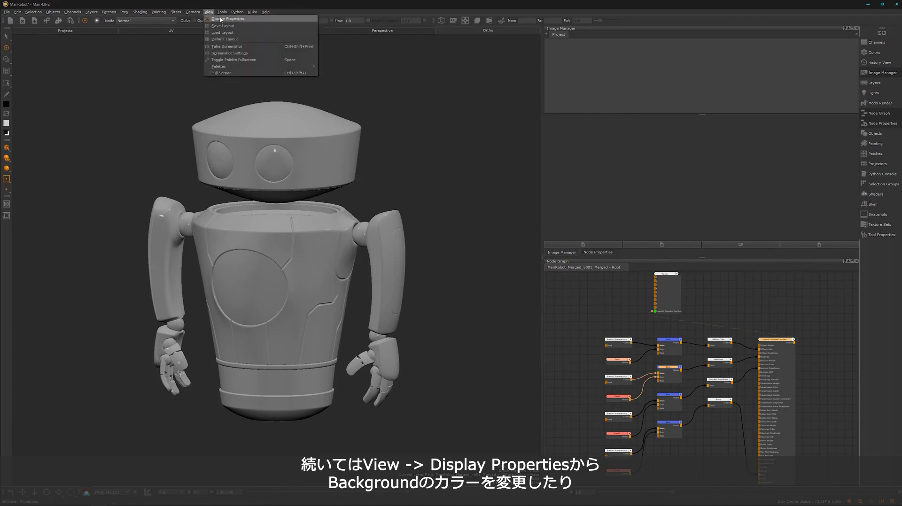
pyautogui.click(220, 21)
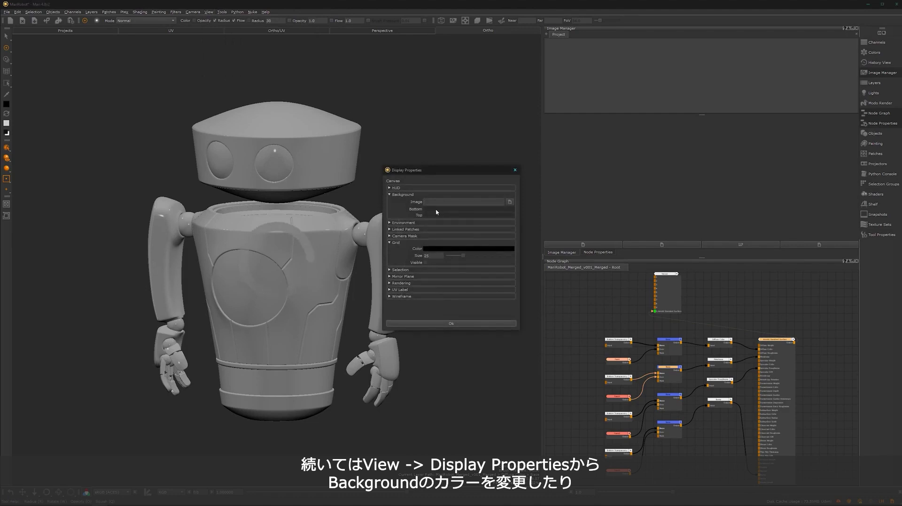
pyautogui.click(436, 212)
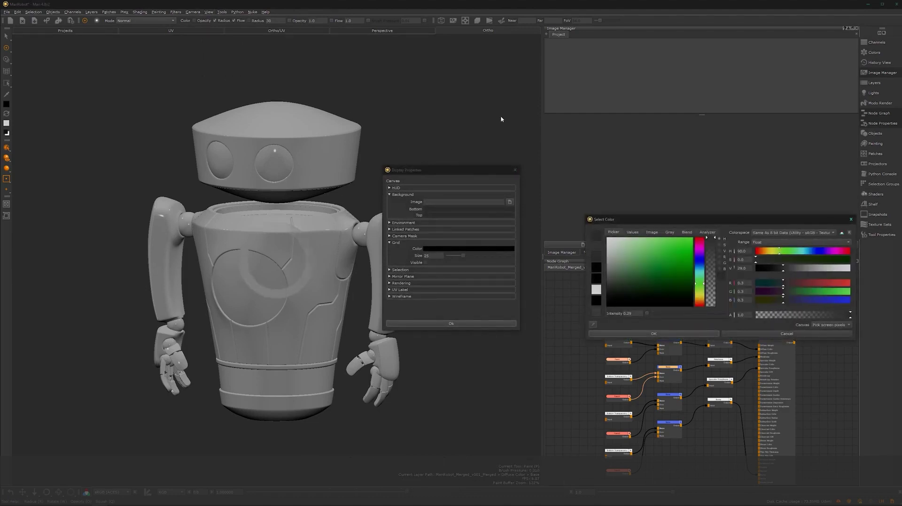
pyautogui.click(780, 333)
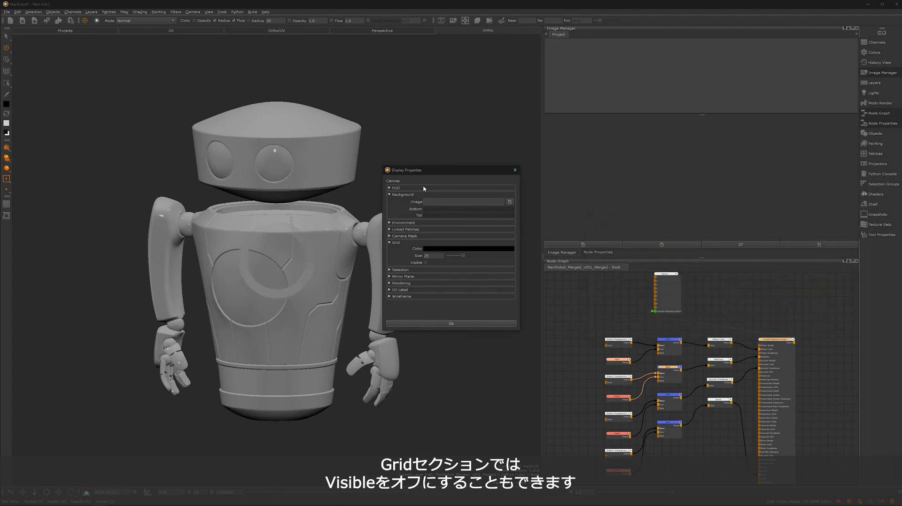
pyautogui.click(515, 172)
pyautogui.moveTo(297, 334)
pyautogui.keyDown('alt'); pyautogui.mouseDown()
pyautogui.moveTo(319, 327)
pyautogui.moveTo(337, 345)
pyautogui.moveTo(337, 335)
pyautogui.mouseUp(); pyautogui.keyUp('alt')
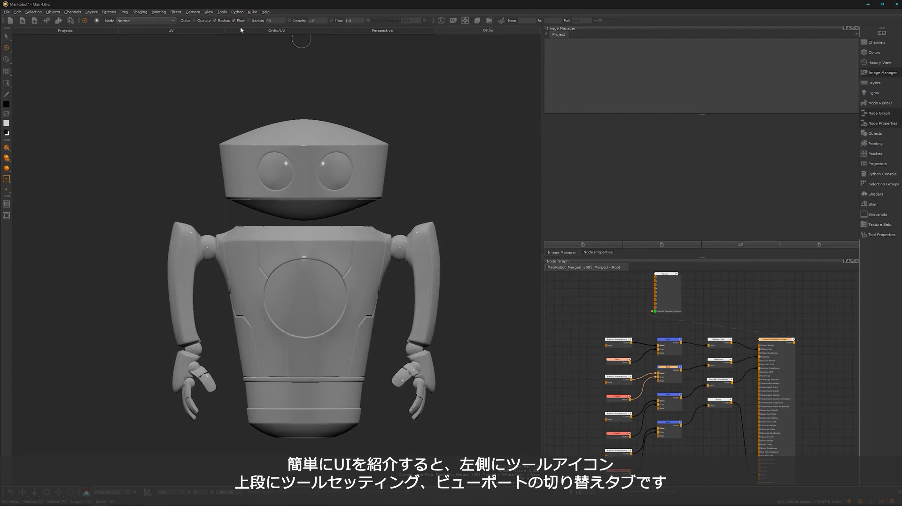
pyautogui.click(381, 30)
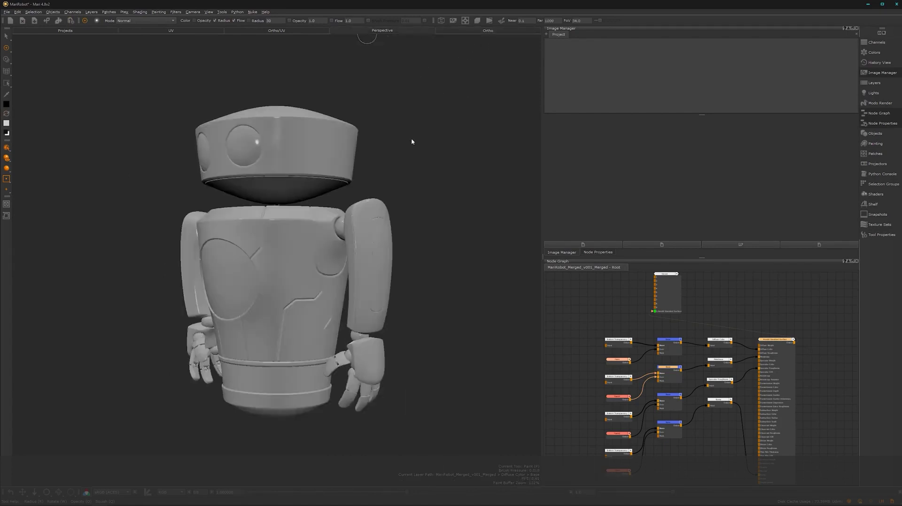
pyautogui.moveTo(275, 282)
pyautogui.keyDown('alt'); pyautogui.mouseDown()
pyautogui.moveTo(386, 274)
pyautogui.moveTo(340, 274)
pyautogui.mouseUp(); pyautogui.keyUp('alt')
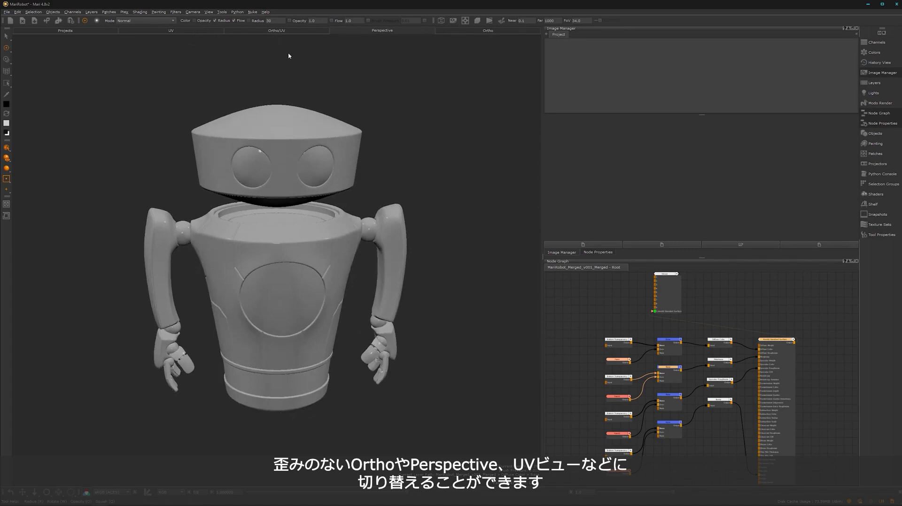
pyautogui.click(181, 30)
pyautogui.keyDown('alt'); pyautogui.moveTo(398, 266); pyautogui.dragTo(228, 392, button='middle'); pyautogui.keyUp('alt')
pyautogui.keyDown('alt'); pyautogui.moveTo(373, 320); pyautogui.dragTo(312, 340, button='right'); pyautogui.keyUp('alt')
pyautogui.moveTo(366, 308)
pyautogui.keyDown('alt'); pyautogui.mouseDown(button='middle')
pyautogui.moveTo(328, 310)
pyautogui.moveTo(363, 302)
pyautogui.mouseUp(button='middle'); pyautogui.keyUp('alt')
pyautogui.keyDown('alt'); pyautogui.moveTo(362, 302); pyautogui.dragTo(387, 292, button='right'); pyautogui.keyUp('alt')
pyautogui.keyDown('alt'); pyautogui.moveTo(397, 295); pyautogui.dragTo(295, 308, button='middle'); pyautogui.keyUp('alt')
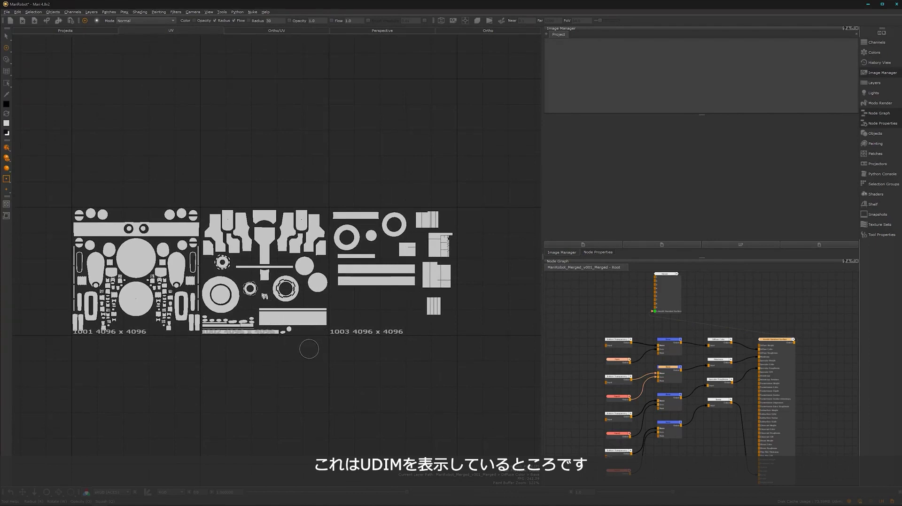
pyautogui.keyDown('alt'); pyautogui.moveTo(307, 351); pyautogui.dragTo(323, 322, button='middle'); pyautogui.keyUp('alt')
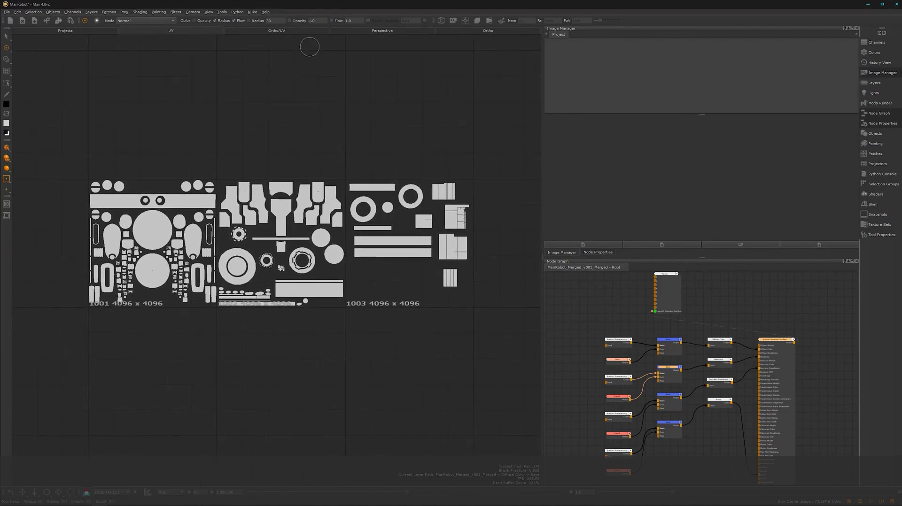
pyautogui.click(493, 33)
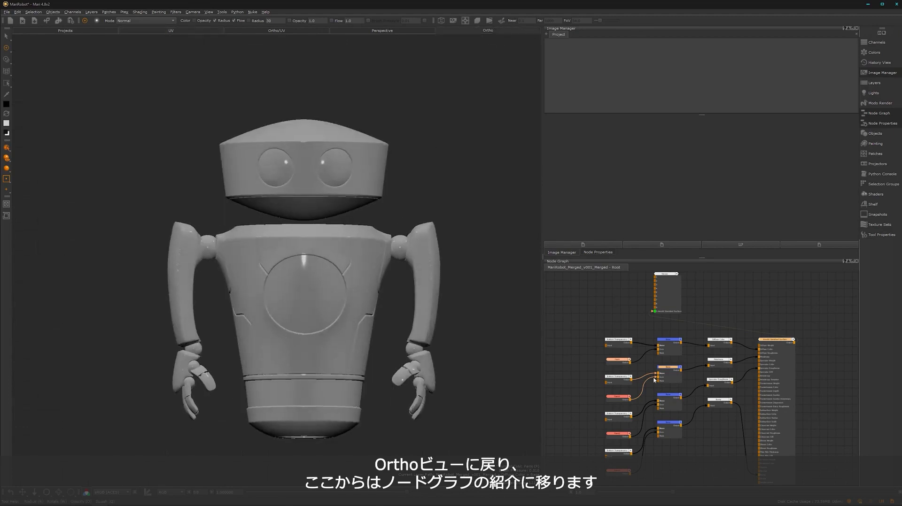
# Step: Maximize the node graph and move the Viewer and Arnold Standard Surface nodes far right
pyautogui.scroll(-3, 721, 377)
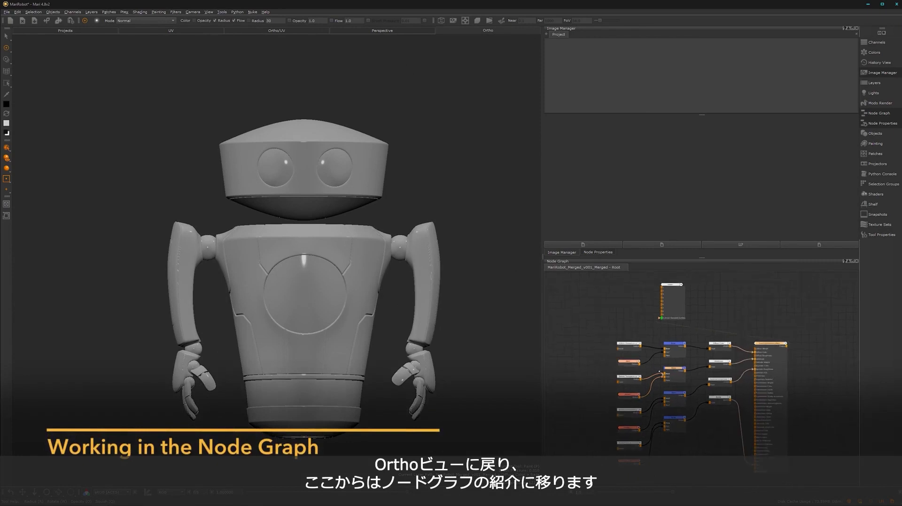
pyautogui.moveTo(718, 378); pyautogui.dragTo(628, 374, button='middle')
pyautogui.click(652, 334)
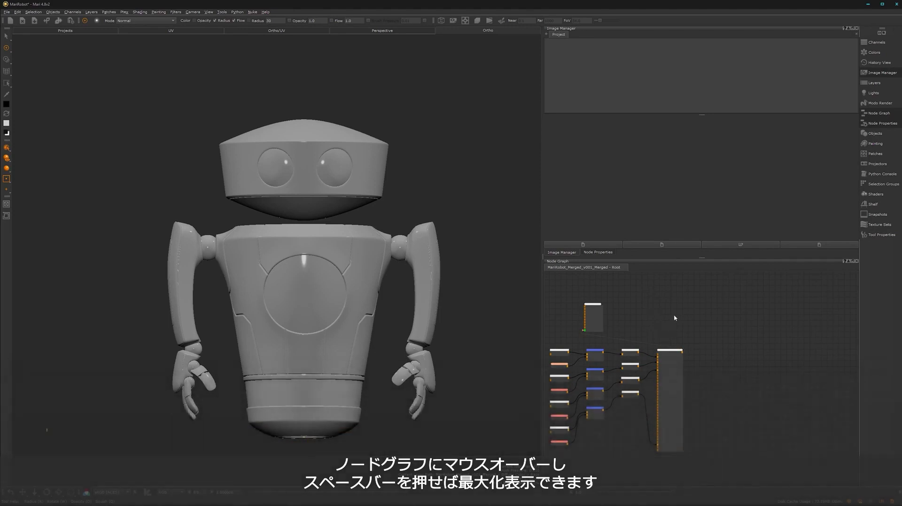
pyautogui.press('space')
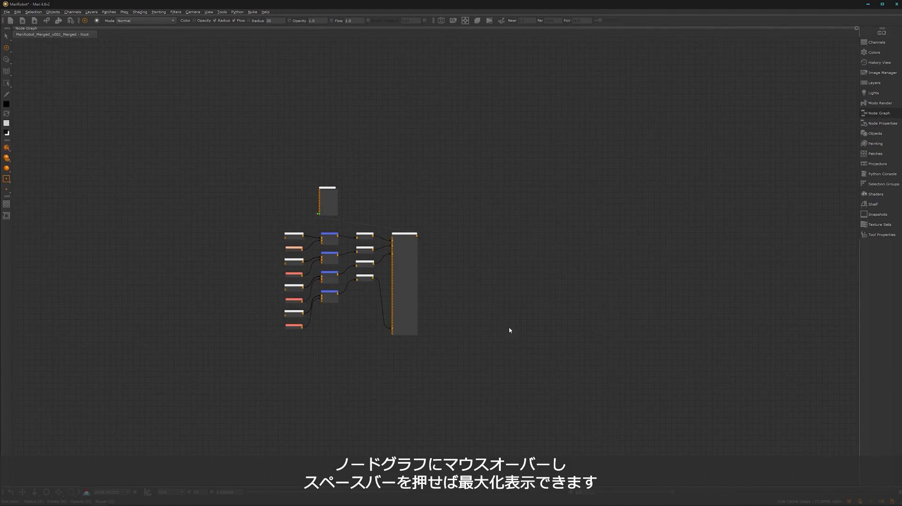
pyautogui.moveTo(334, 193); pyautogui.dragTo(635, 263)
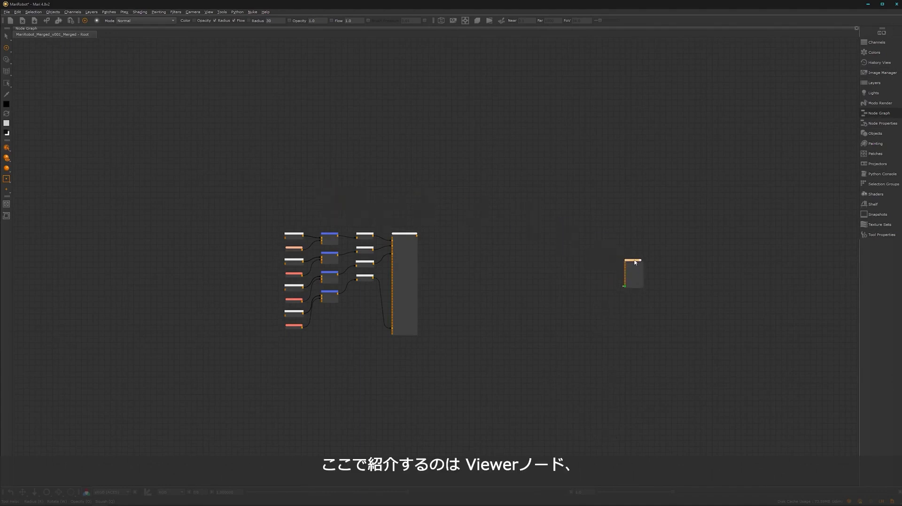
pyautogui.scroll(3, 500, 296)
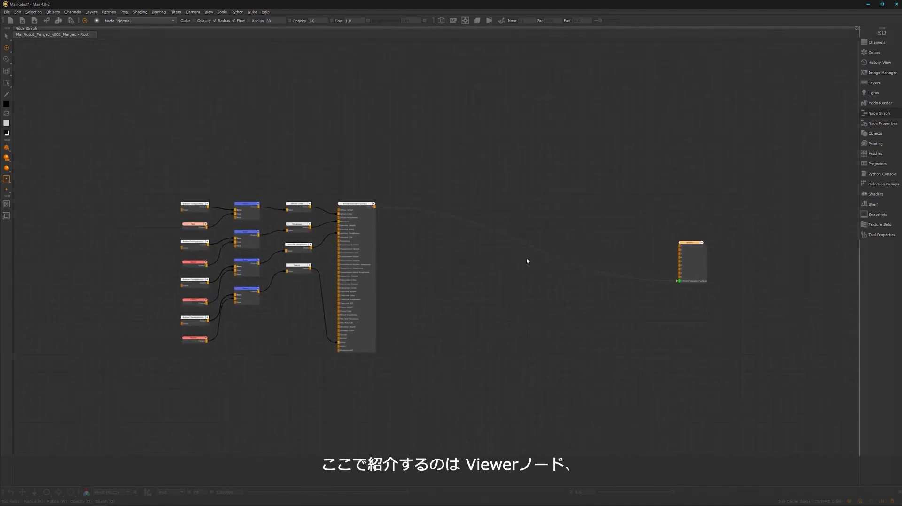
pyautogui.moveTo(361, 206); pyautogui.dragTo(590, 223)
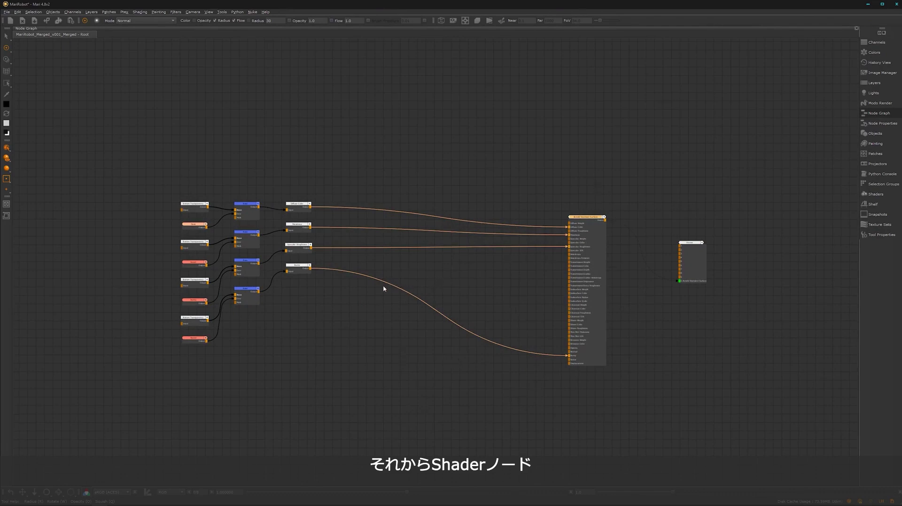
# Step: Line up the Bump, Specular Roughness, Metalness and Diffuse Color nodes beside the shader
pyautogui.moveTo(301, 270); pyautogui.dragTo(431, 332)
pyautogui.moveTo(397, 322)
pyautogui.mouseDown(button='middle')
pyautogui.moveTo(438, 301)
pyautogui.moveTo(388, 311)
pyautogui.mouseUp(button='middle')
pyautogui.keyDown('alt'); pyautogui.moveTo(389, 312); pyautogui.dragTo(549, 242, button='right'); pyautogui.keyUp('alt')
pyautogui.moveTo(454, 299); pyautogui.dragTo(393, 335, button='middle')
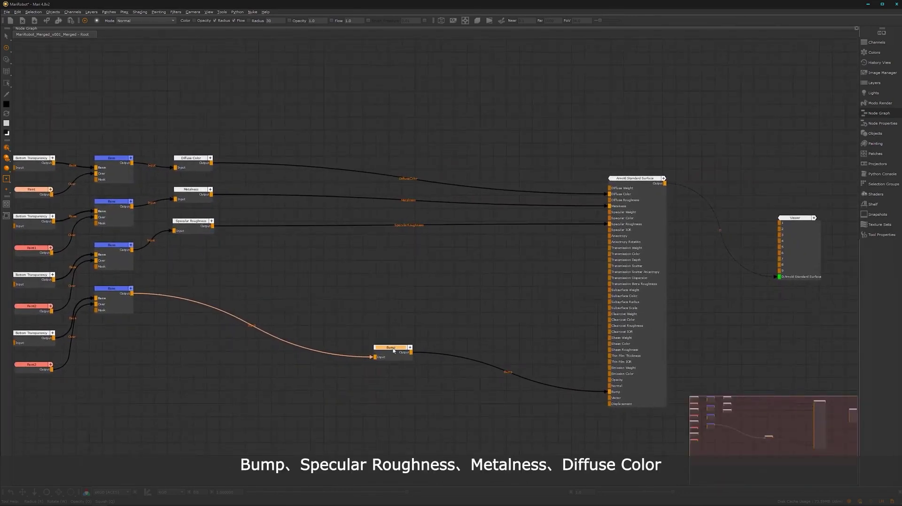
pyautogui.moveTo(393, 350); pyautogui.dragTo(438, 394)
pyautogui.moveTo(196, 225); pyautogui.dragTo(440, 264)
pyautogui.moveTo(190, 193); pyautogui.dragTo(437, 196)
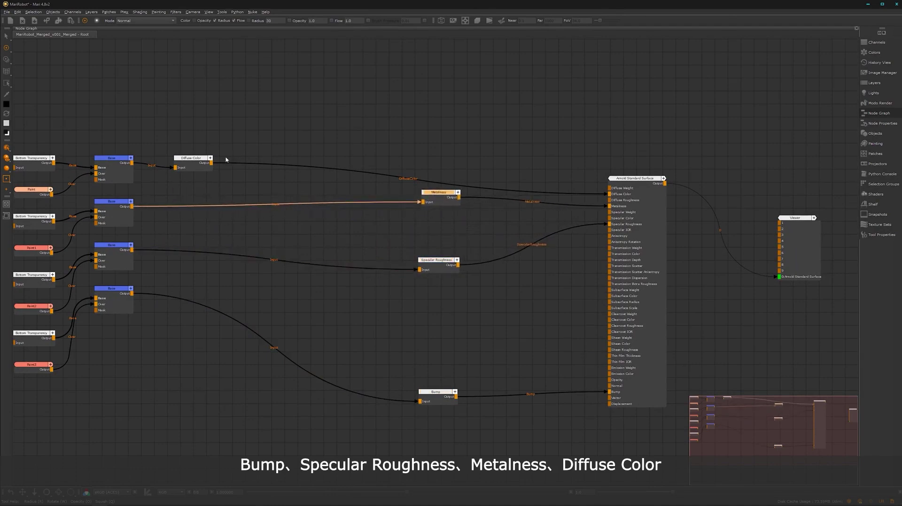
pyautogui.moveTo(193, 163); pyautogui.dragTo(444, 117)
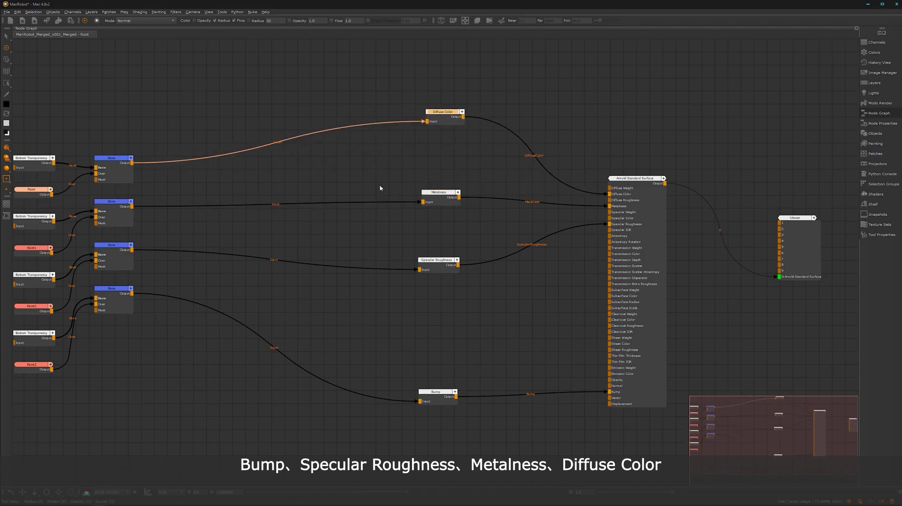
# Step: Marquee-select the twelve left-hand nodes and delete them
pyautogui.scroll(-1, 266, 271)
pyautogui.moveTo(266, 271); pyautogui.dragTo(401, 302, button='middle')
pyautogui.moveTo(310, 129); pyautogui.dragTo(149, 416)
pyautogui.press('Delete')
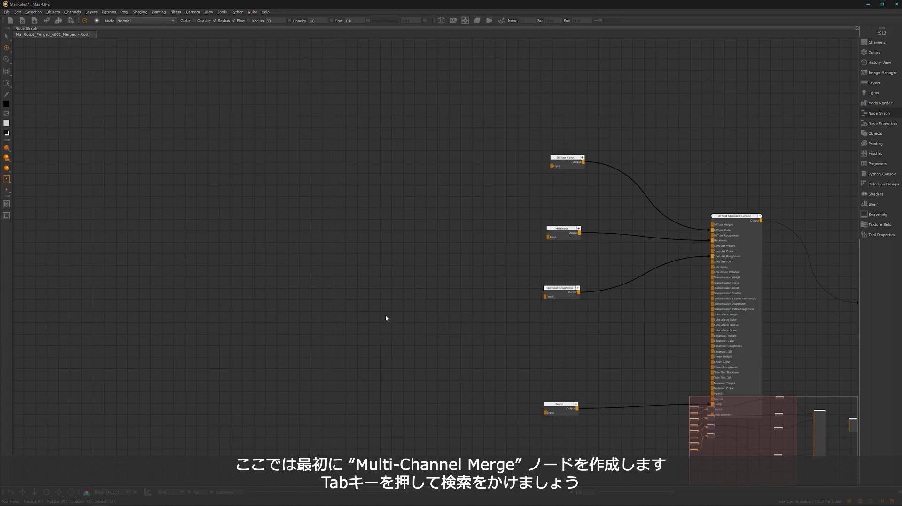
# Step: Create a Multi-Channel Merge node using the Arnold Standard Surface shader model and open its properties
pyautogui.press('Tab')
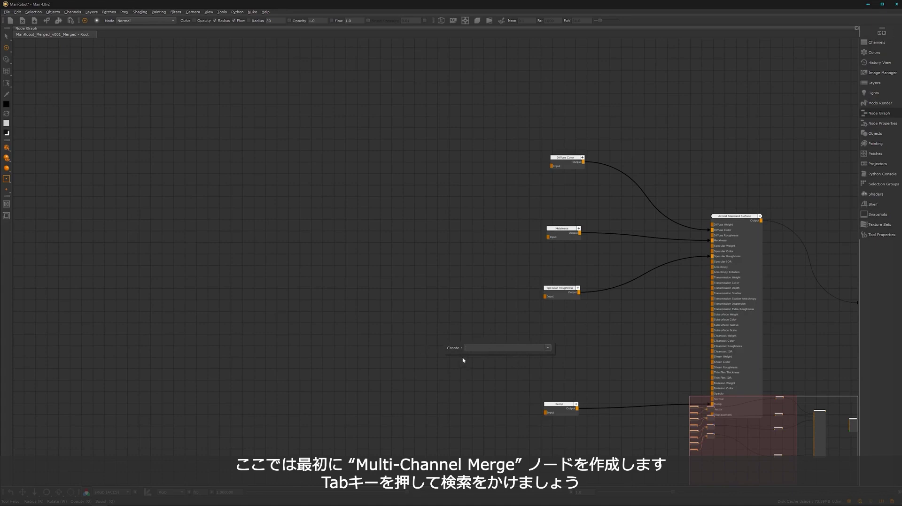
pyautogui.write('mul')
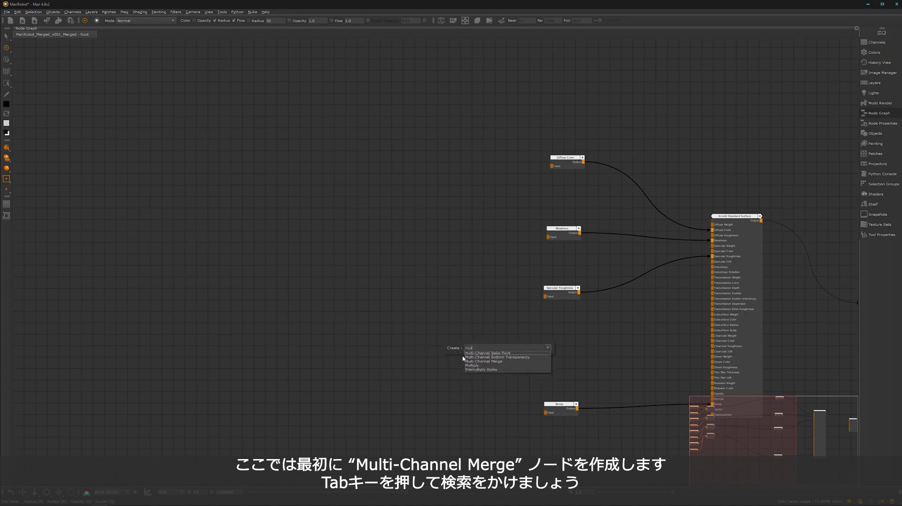
pyautogui.click(496, 362)
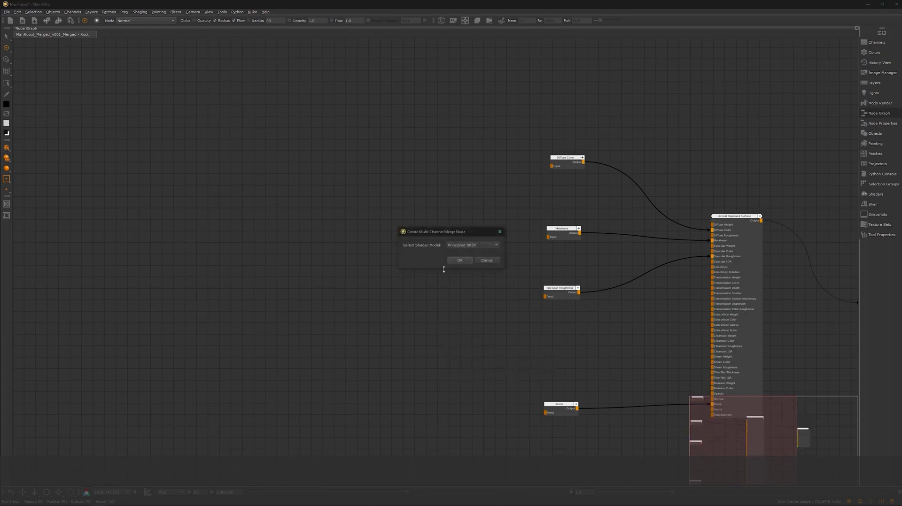
pyautogui.click(477, 247)
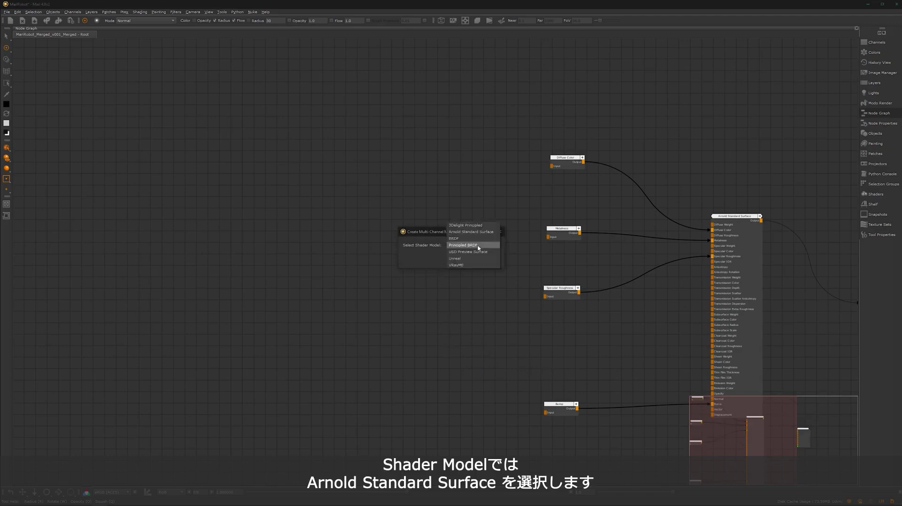
pyautogui.click(476, 233)
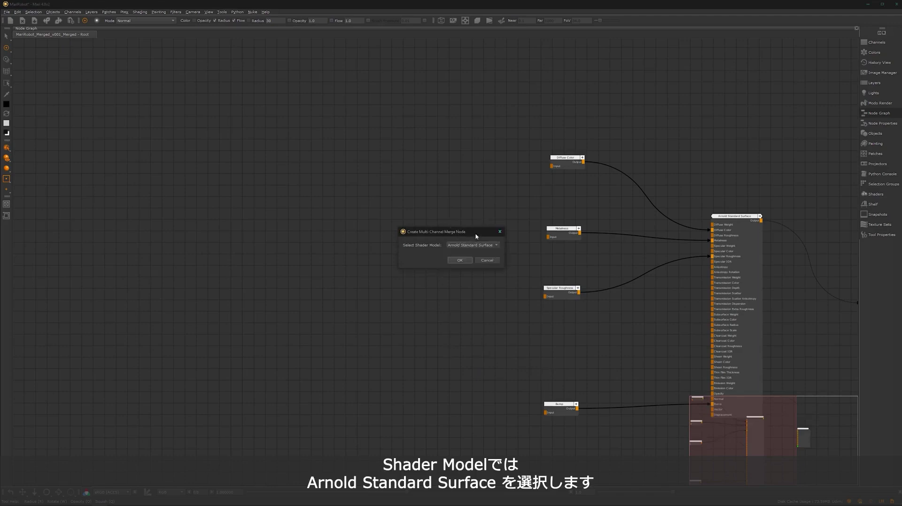
pyautogui.click(459, 261)
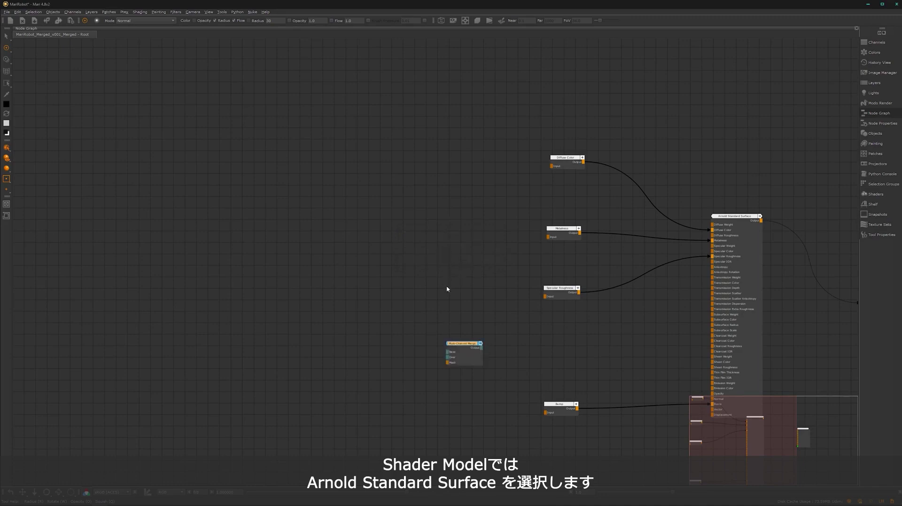
pyautogui.doubleClick(464, 344)
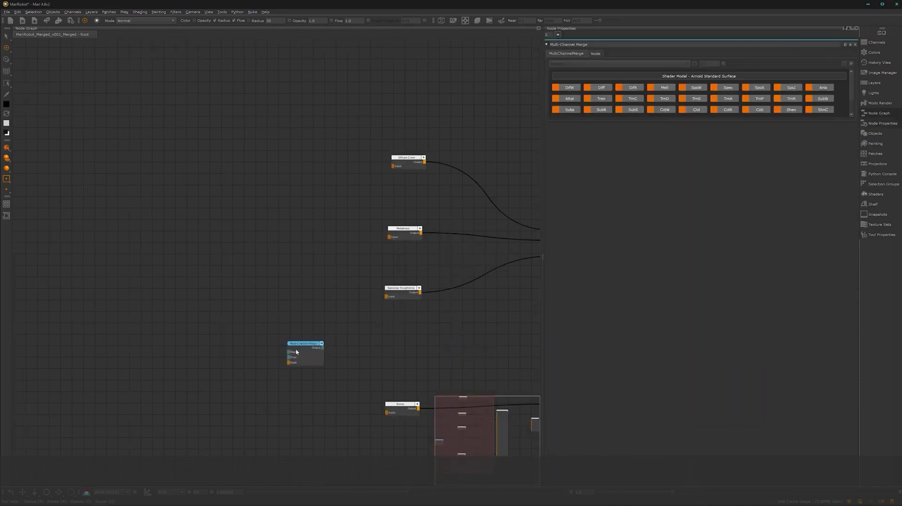
# Step: Expand the Multi-Channel Merge node to show all channel ports and move it up left
pyautogui.moveTo(296, 351); pyautogui.dragTo(242, 310)
pyautogui.moveTo(541, 258); pyautogui.dragTo(699, 257)
pyautogui.scroll(3, 427, 245)
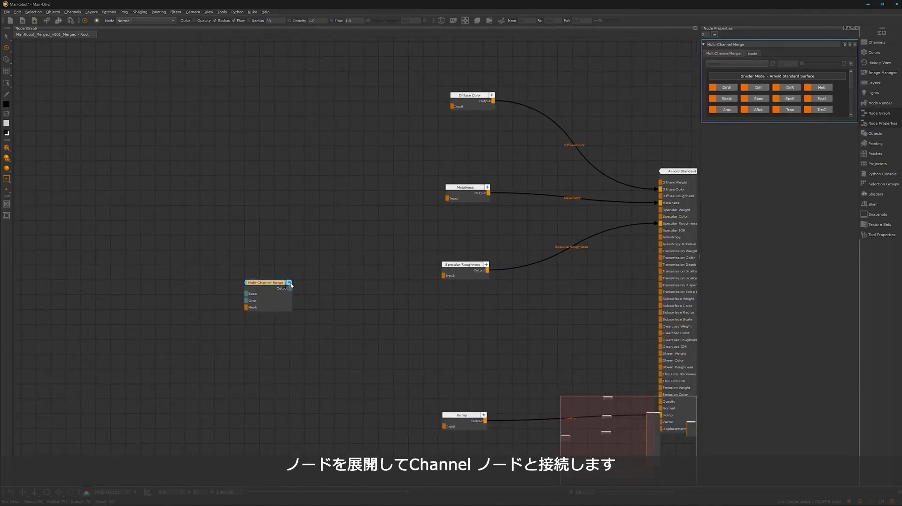
pyautogui.click(289, 283)
pyautogui.click(289, 283)
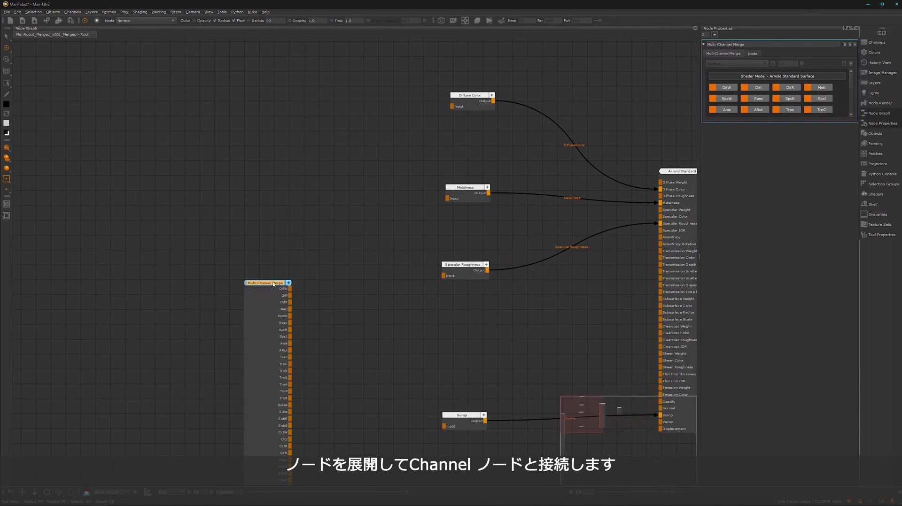
pyautogui.moveTo(273, 283); pyautogui.dragTo(251, 143)
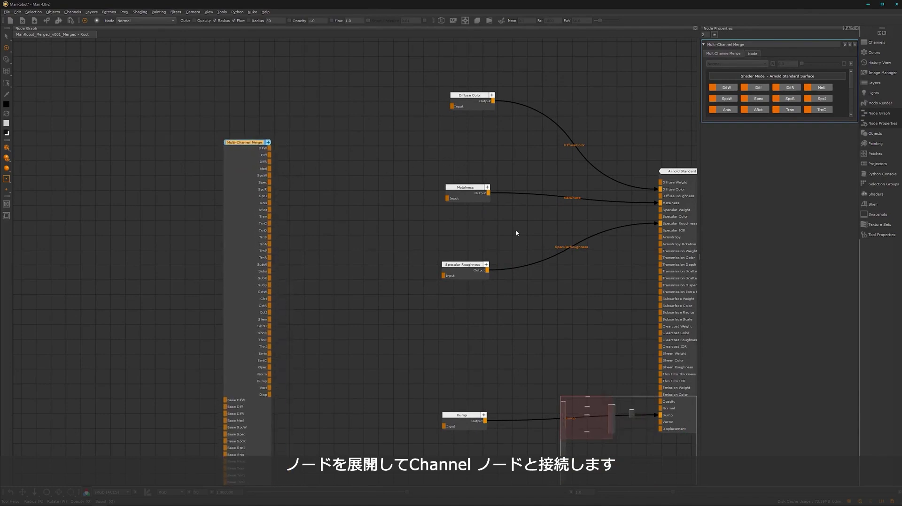
# Step: Wire the Diff, Metl, SpcR and Bump outputs into Diffuse Color, Metalness, Specular Roughness and Bump
pyautogui.moveTo(272, 157); pyautogui.dragTo(458, 108)
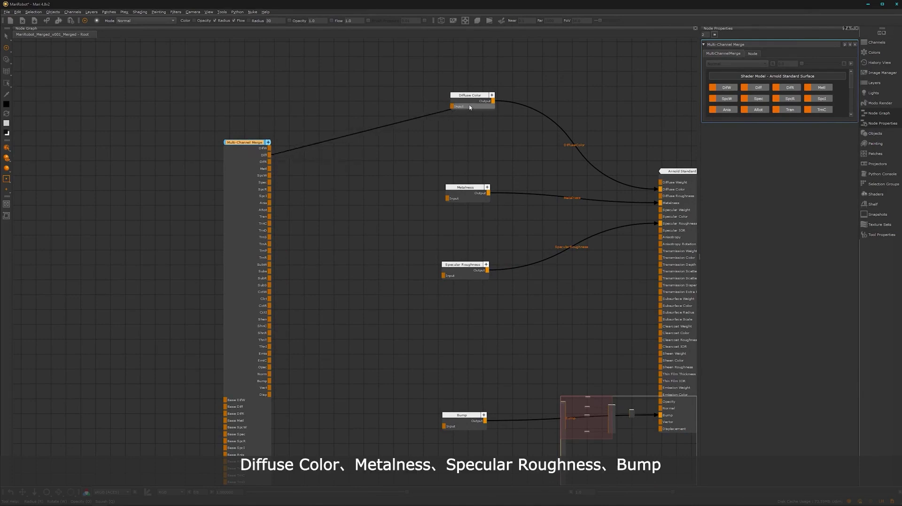
pyautogui.moveTo(270, 169); pyautogui.dragTo(475, 200)
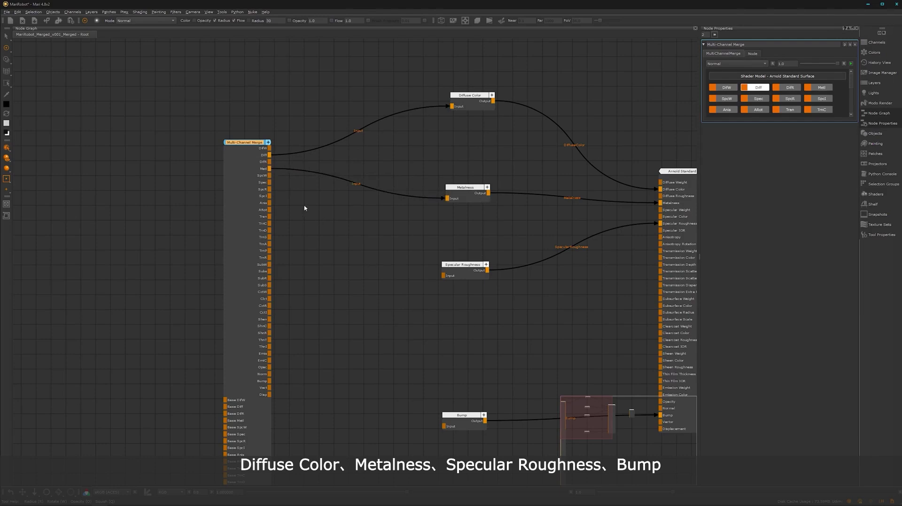
pyautogui.moveTo(270, 190); pyautogui.dragTo(477, 276)
pyautogui.moveTo(270, 382); pyautogui.dragTo(444, 427)
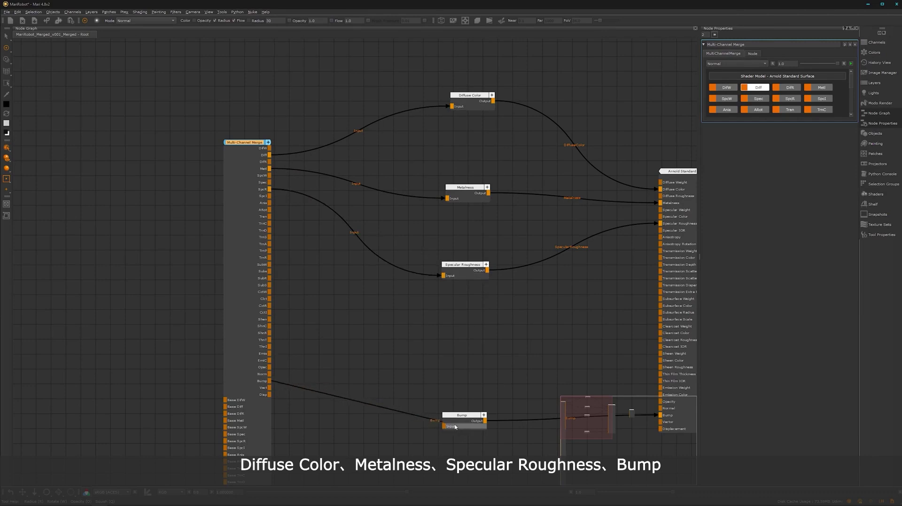
# Step: Cycle the merge node views with Alt+2/3/4, settle on the compact Alt+3 view, then move it down
pyautogui.rightClick(244, 194)
pyautogui.click(172, 199)
pyautogui.click(244, 170)
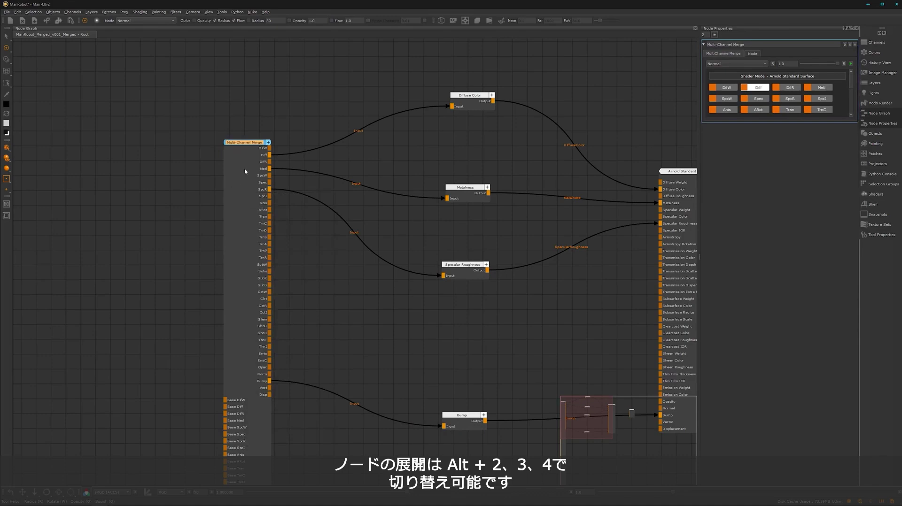
pyautogui.hotkey('alt', '2')
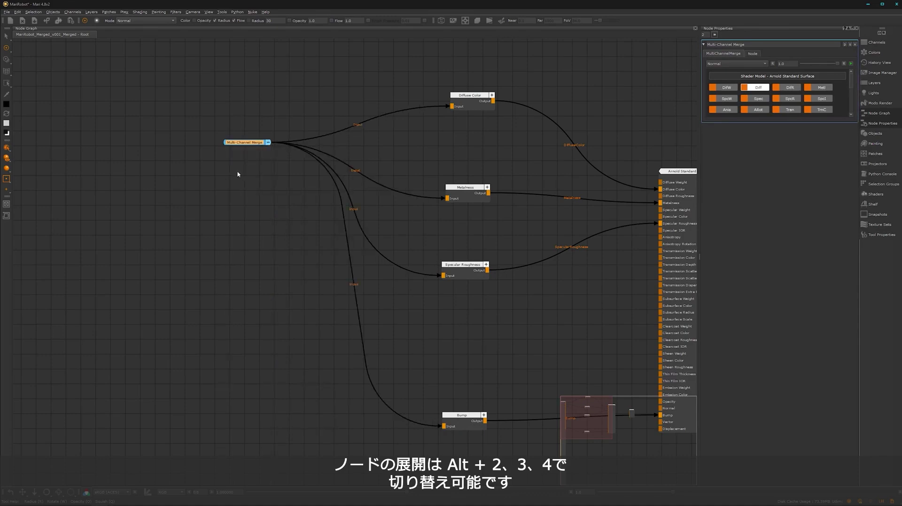
pyautogui.hotkey('alt', '3')
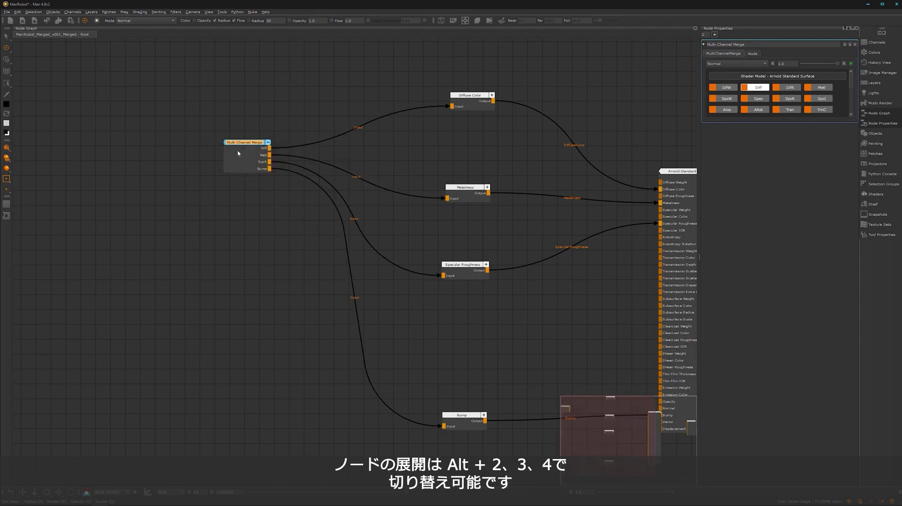
pyautogui.hotkey('alt', '4')
pyautogui.hotkey('alt', '3')
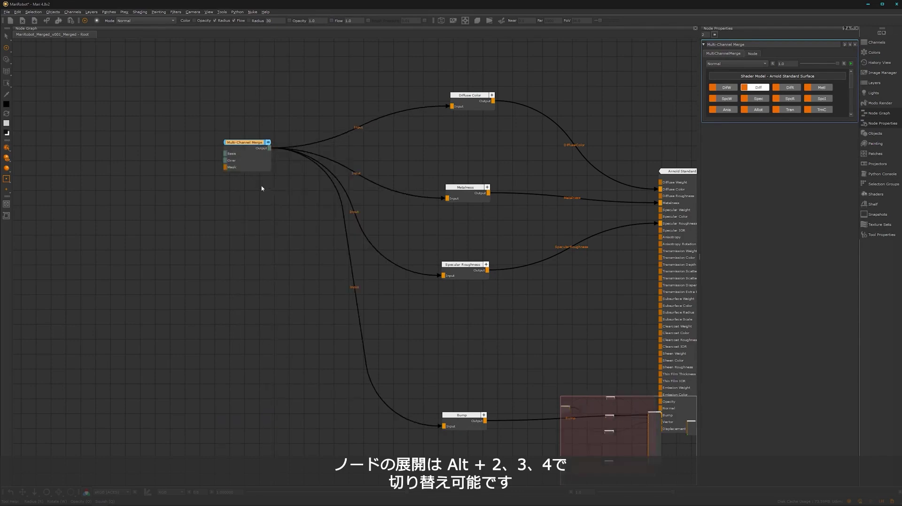
pyautogui.scroll(-1, 251, 229)
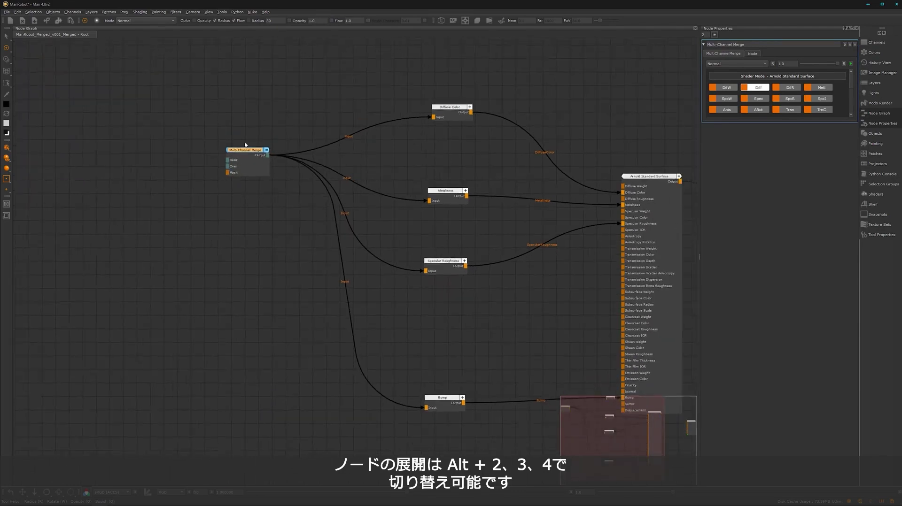
pyautogui.moveTo(227, 146); pyautogui.dragTo(264, 228)
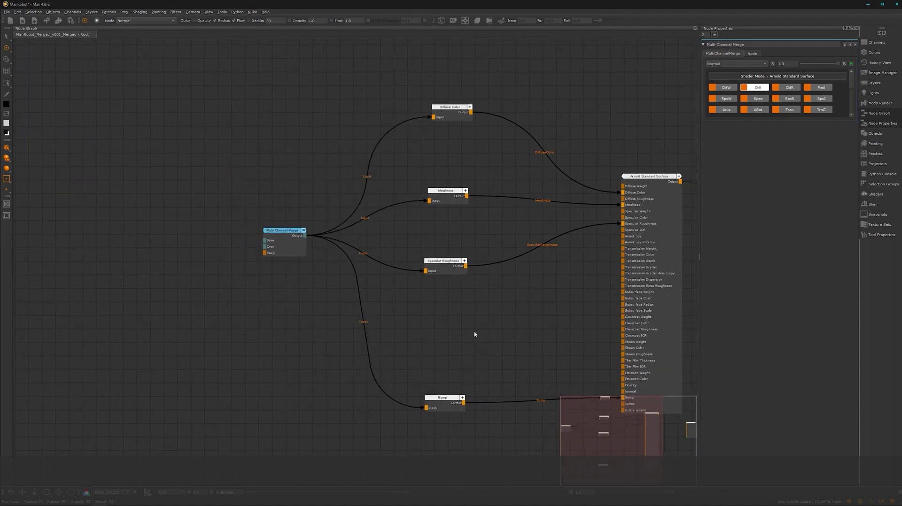
# Step: Restore the normal layout, frame the robot in three-quarter view and show the channel nodes
pyautogui.press('space')
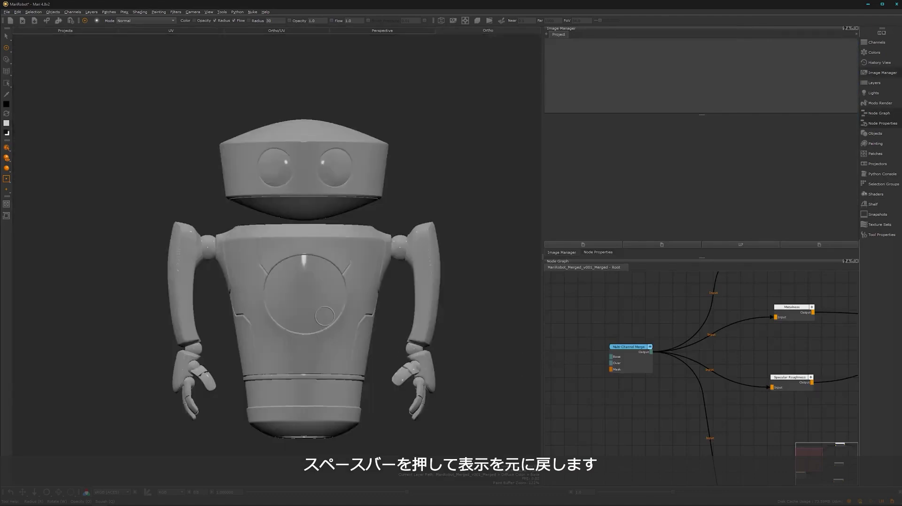
pyautogui.keyDown('alt'); pyautogui.moveTo(324, 316); pyautogui.dragTo(275, 274, button='middle'); pyautogui.keyUp('alt')
pyautogui.keyDown('alt'); pyautogui.moveTo(275, 274); pyautogui.dragTo(249, 303); pyautogui.keyUp('alt')
pyautogui.keyDown('alt'); pyautogui.moveTo(672, 398); pyautogui.dragTo(631, 408, button='right'); pyautogui.keyUp('alt')
pyautogui.keyDown('alt'); pyautogui.moveTo(663, 419); pyautogui.dragTo(749, 400, button='middle'); pyautogui.keyUp('alt')
pyautogui.keyDown('alt'); pyautogui.moveTo(676, 398); pyautogui.dragTo(631, 400, button='right'); pyautogui.keyUp('alt')
pyautogui.moveTo(713, 373)
pyautogui.keyDown('alt'); pyautogui.mouseDown(button='middle')
pyautogui.moveTo(727, 370)
pyautogui.moveTo(715, 388)
pyautogui.mouseUp(button='middle'); pyautogui.keyUp('alt')
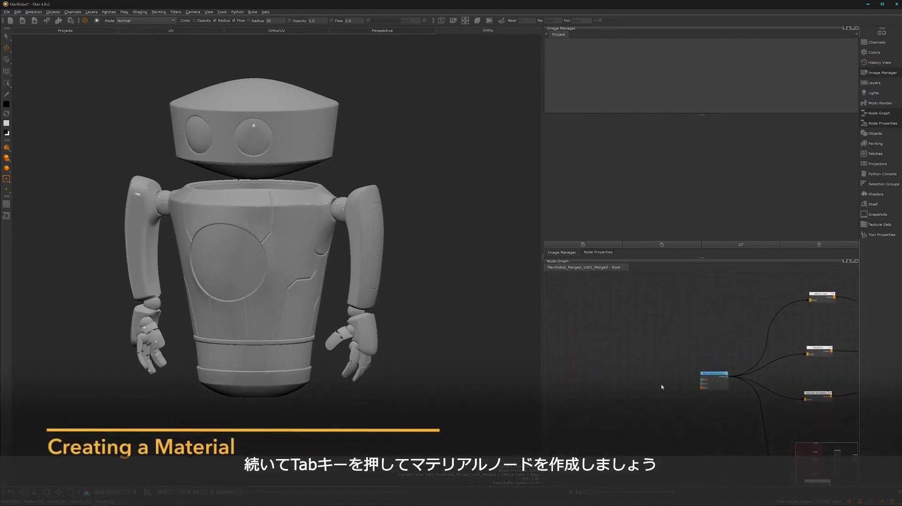
# Step: Add an Arnold Standard Surface Material node with default colors and shader network both unchecked
pyautogui.press('Tab')
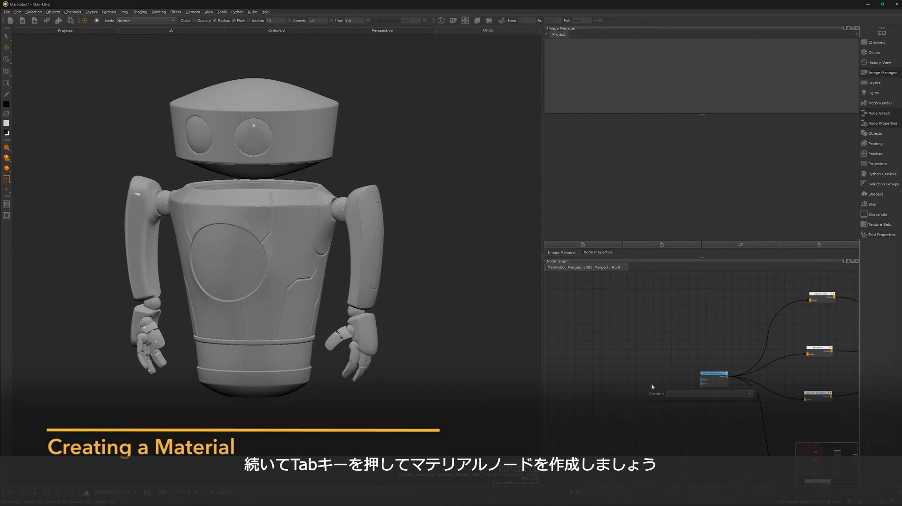
pyautogui.write('mater')
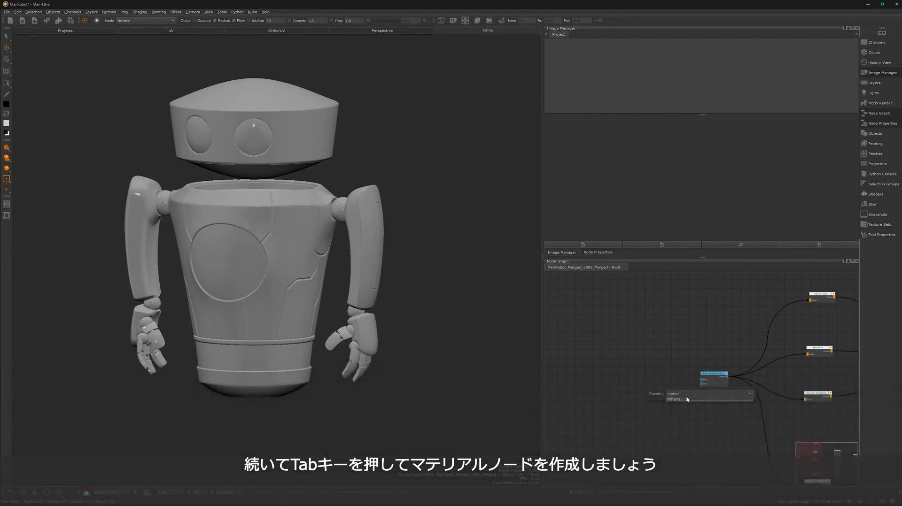
pyautogui.click(686, 400)
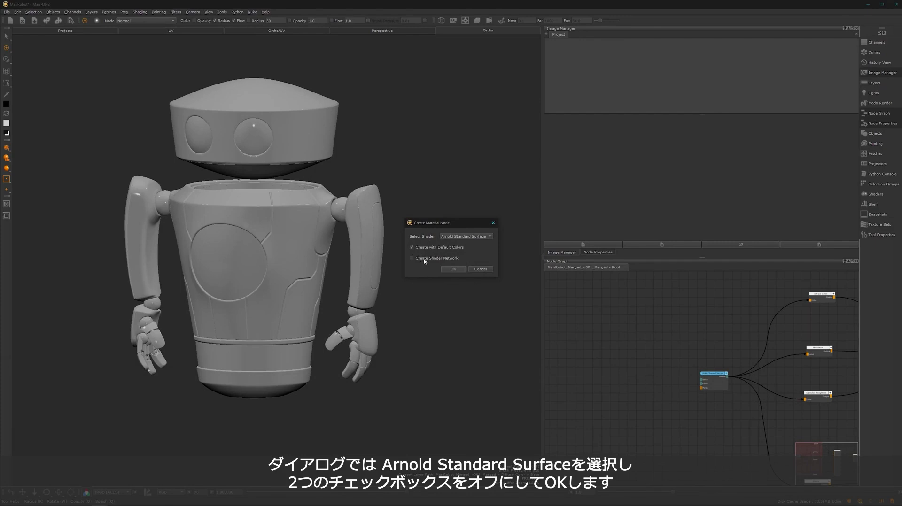
pyautogui.click(412, 247)
pyautogui.click(412, 259)
pyautogui.click(453, 269)
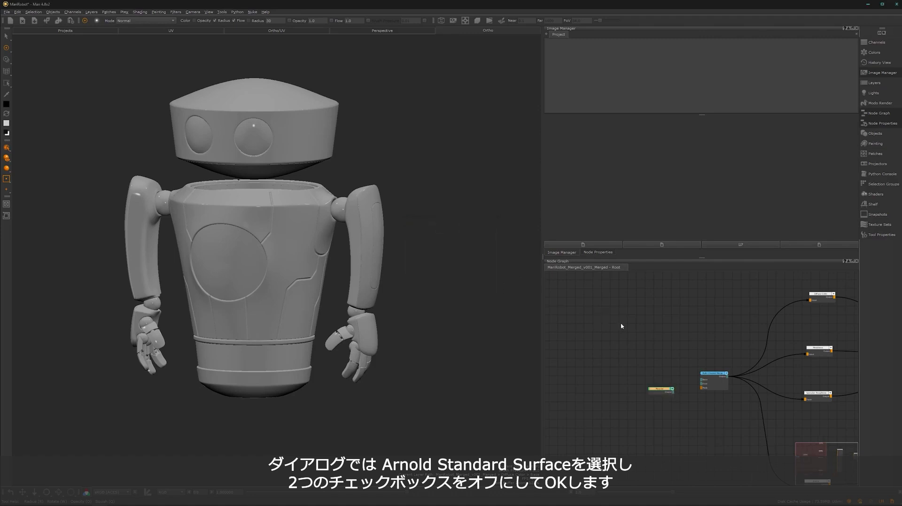
# Step: Move the new Material node up and right, zooming until its label is readable
pyautogui.moveTo(659, 389); pyautogui.dragTo(673, 324)
pyautogui.scroll(-1, 676, 367)
pyautogui.keyDown('alt'); pyautogui.moveTo(676, 366); pyautogui.dragTo(719, 346, button='right'); pyautogui.keyUp('alt')
pyautogui.keyDown('alt'); pyautogui.moveTo(718, 346); pyautogui.dragTo(681, 366, button='middle'); pyautogui.keyUp('alt')
pyautogui.keyDown('alt'); pyautogui.moveTo(654, 370); pyautogui.dragTo(714, 330, button='right'); pyautogui.keyUp('alt')
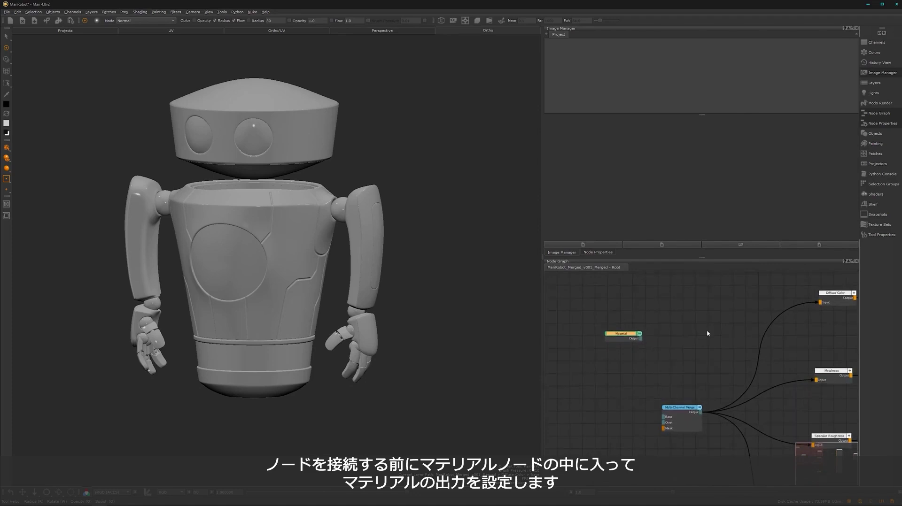
pyautogui.moveTo(621, 334); pyautogui.dragTo(632, 313)
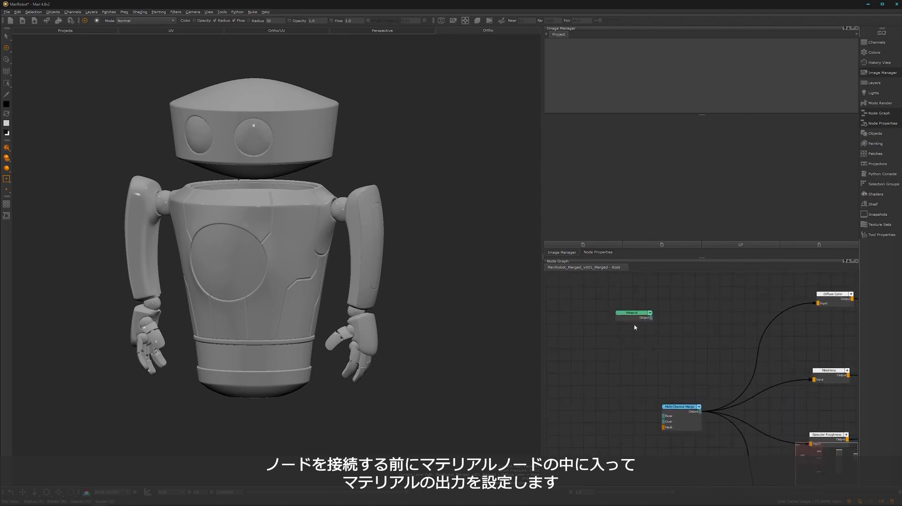
# Step: Step inside the Material node, maximize the graph and zoom in on its Opac, Norm, Bump and Disp inputs
pyautogui.doubleClick(640, 318)
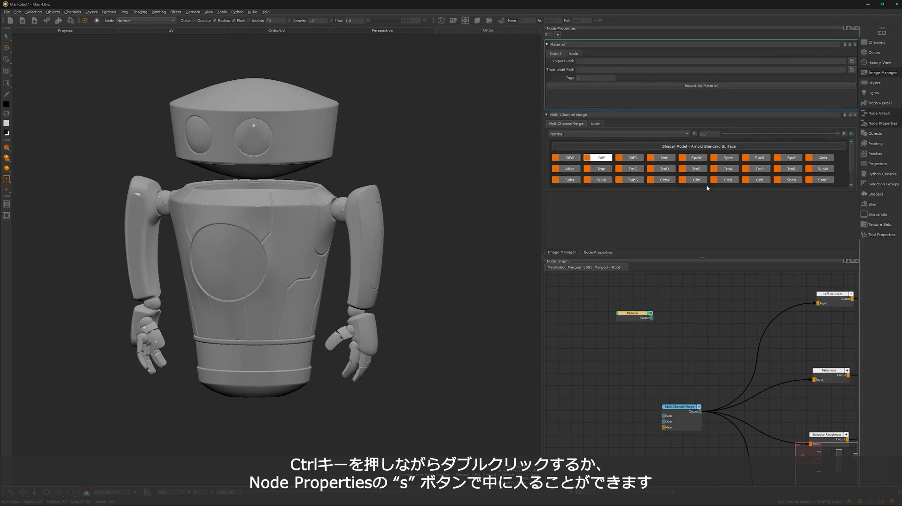
pyautogui.click(850, 45)
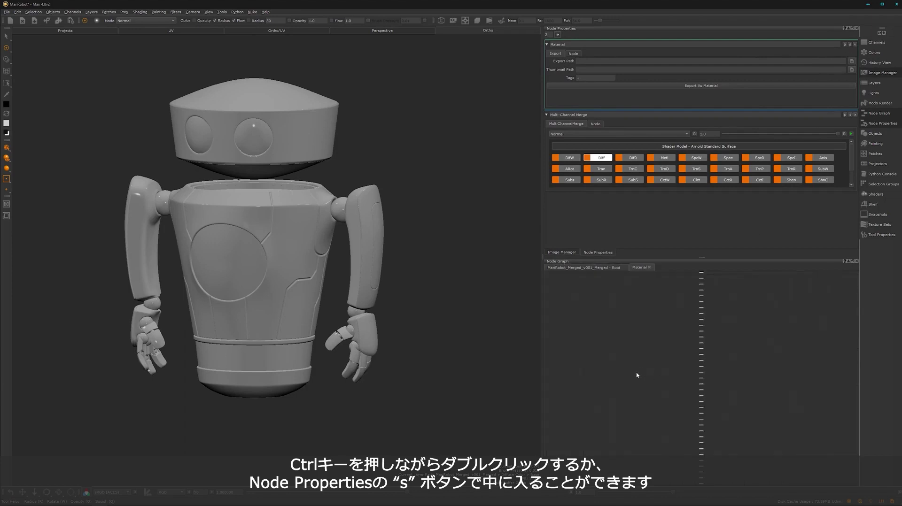
pyautogui.press('space')
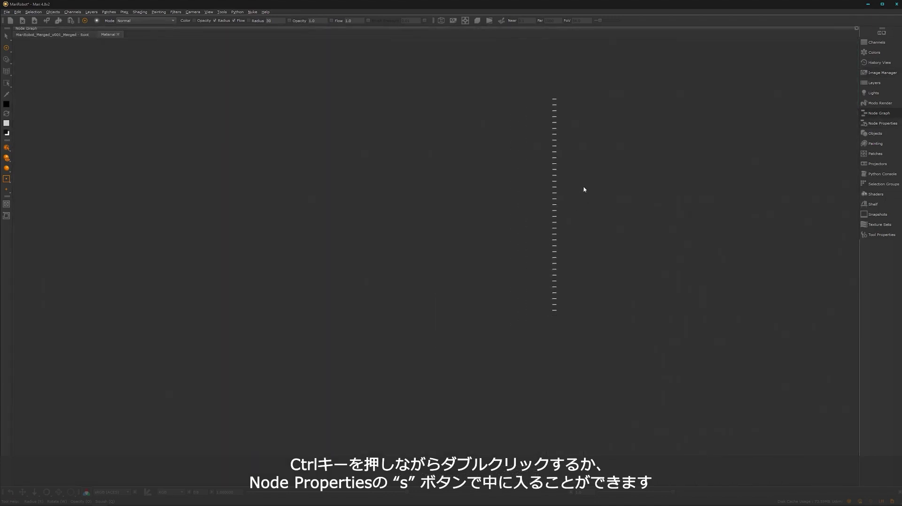
pyautogui.keyDown('alt'); pyautogui.moveTo(501, 298); pyautogui.dragTo(497, 303, button='right'); pyautogui.keyUp('alt')
pyautogui.keyDown('alt'); pyautogui.moveTo(628, 185); pyautogui.dragTo(719, 154, button='right'); pyautogui.keyUp('alt')
pyautogui.moveTo(668, 247); pyautogui.dragTo(604, 270, button='middle')
pyautogui.keyDown('alt'); pyautogui.moveTo(644, 162); pyautogui.dragTo(658, 151, button='right'); pyautogui.keyUp('alt')
pyautogui.moveTo(578, 308); pyautogui.dragTo(623, 217, button='middle')
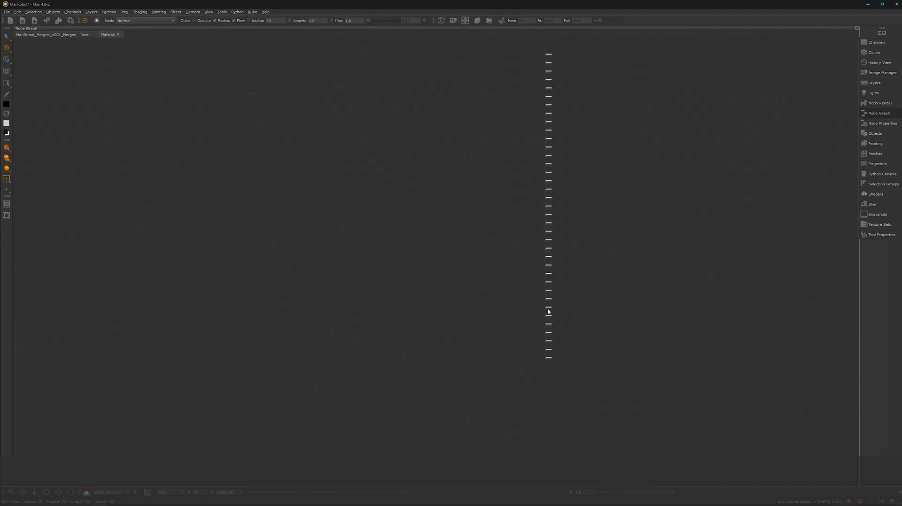
pyautogui.keyDown('alt'); pyautogui.moveTo(548, 312); pyautogui.dragTo(646, 237, button='right'); pyautogui.keyUp('alt')
pyautogui.scroll(5, 702, 238)
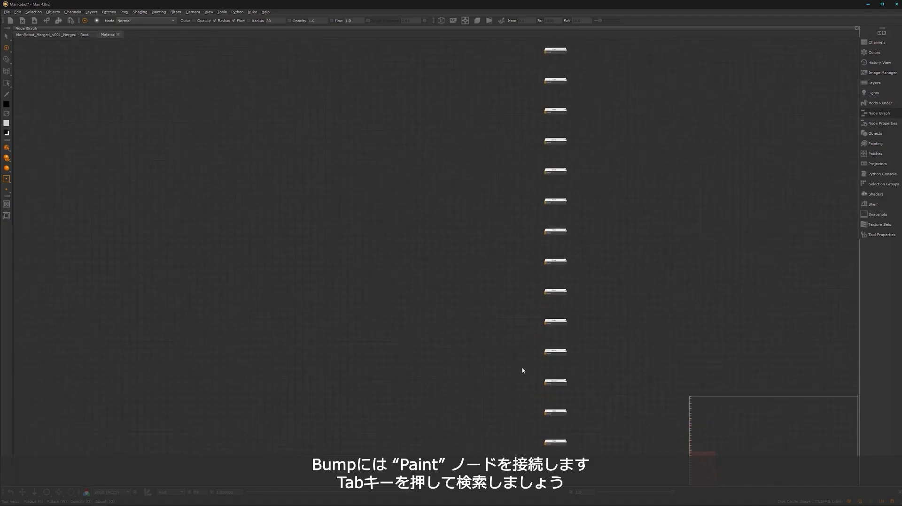
pyautogui.scroll(3, 612, 305)
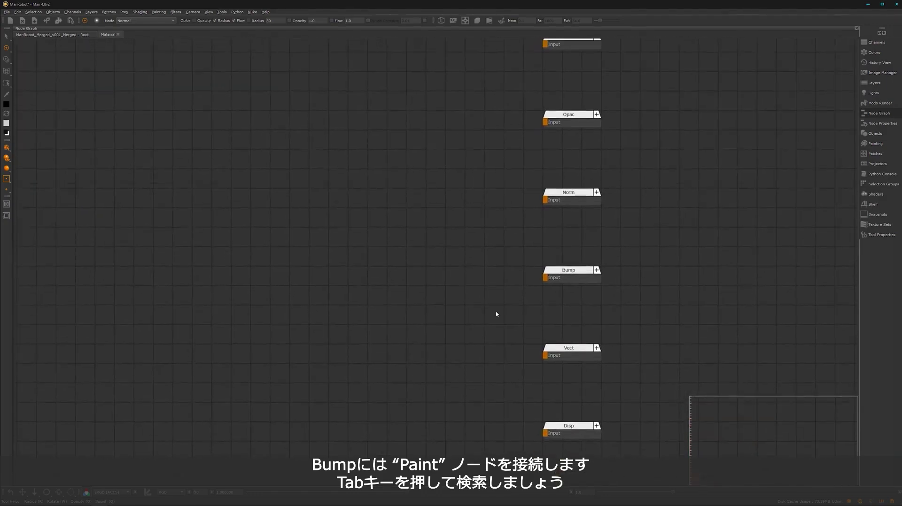
# Step: Set the new Paint node's size to 1024 x 1024
pyautogui.press('Tab')
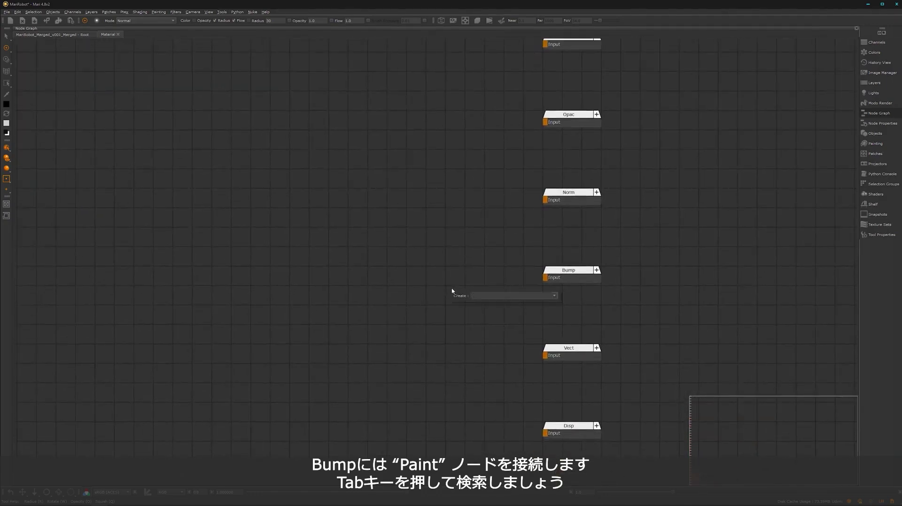
pyautogui.click(371, 362)
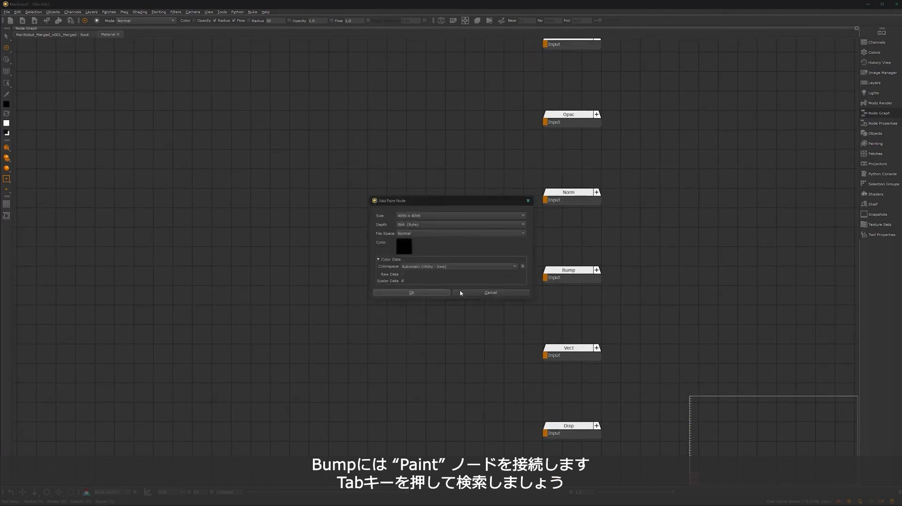
pyautogui.moveTo(443, 202); pyautogui.dragTo(396, 202)
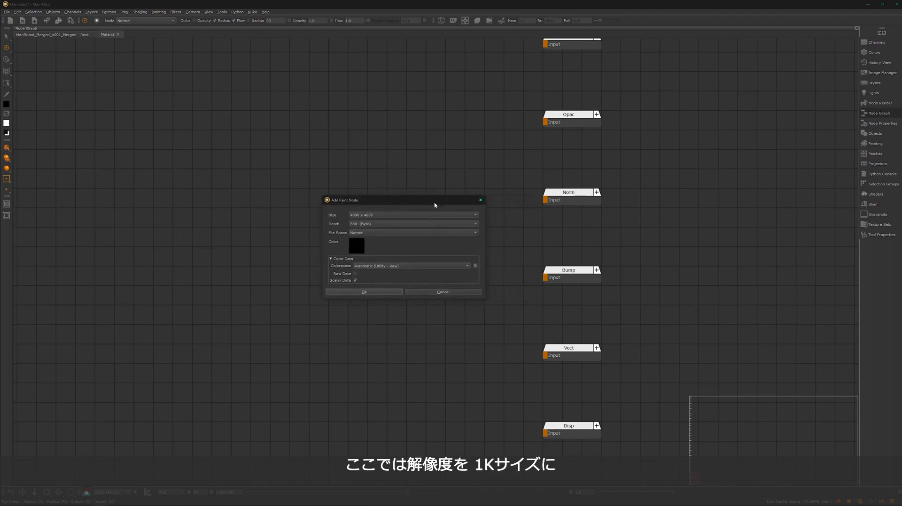
pyautogui.click(400, 218)
pyautogui.click(382, 207)
# Step: Fill it with grey at V 50, create it as Scalar Data, and place it left of the inputs
pyautogui.click(357, 249)
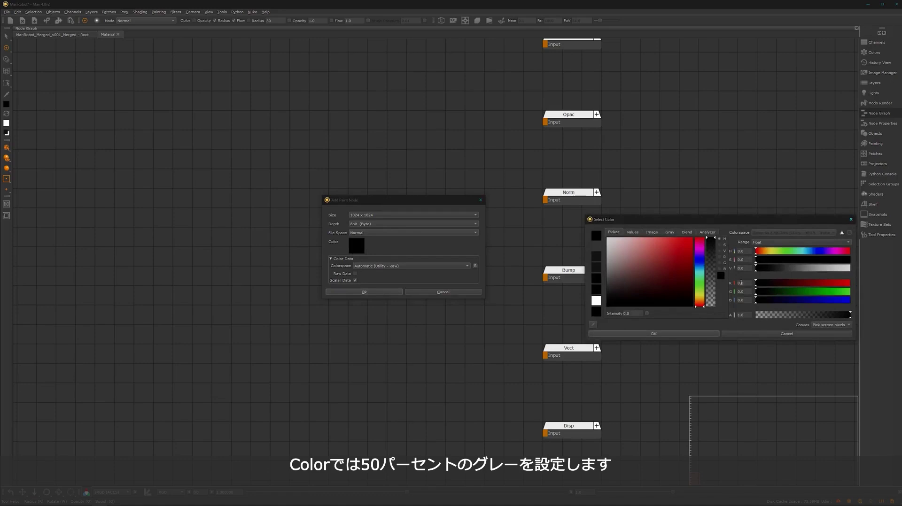
pyautogui.moveTo(745, 221); pyautogui.dragTo(712, 203)
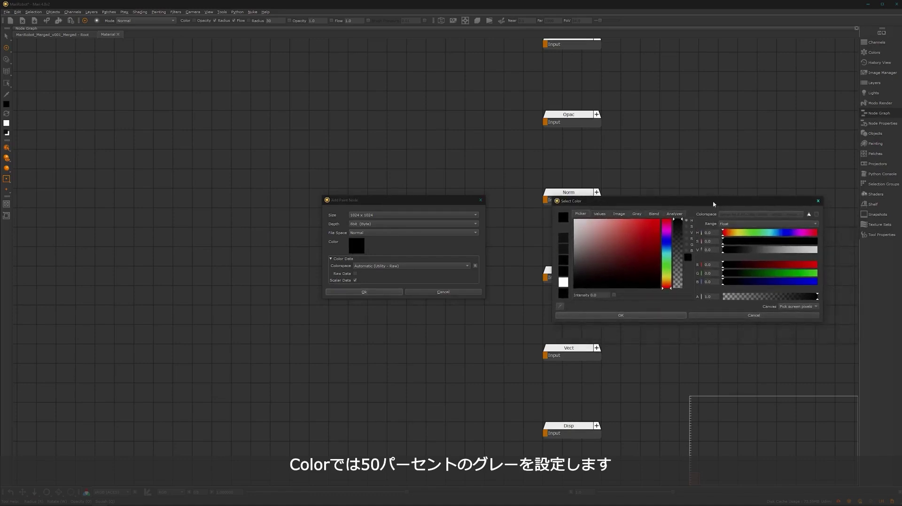
pyautogui.click(714, 249)
pyautogui.write('50')
pyautogui.press('Return')
pyautogui.click(620, 315)
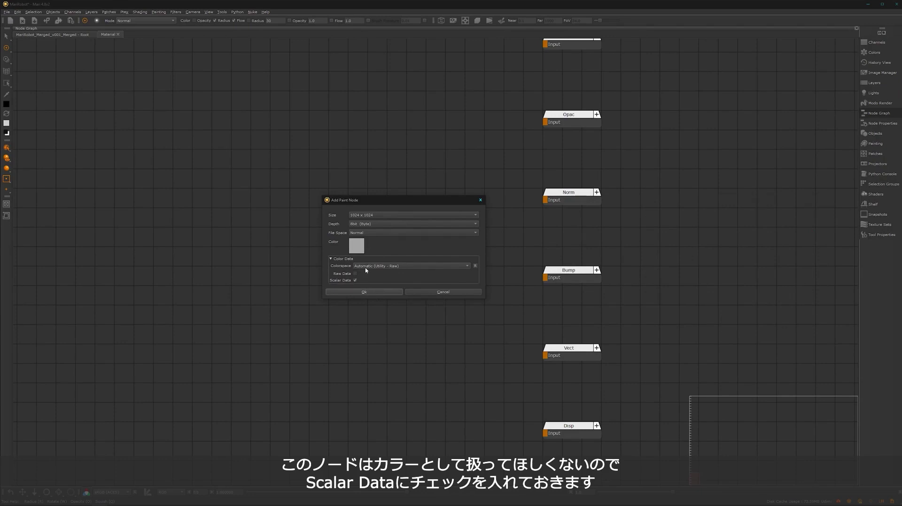
pyautogui.click(378, 294)
pyautogui.moveTo(462, 327); pyautogui.dragTo(414, 342)
pyautogui.moveTo(331, 344); pyautogui.dragTo(222, 345)
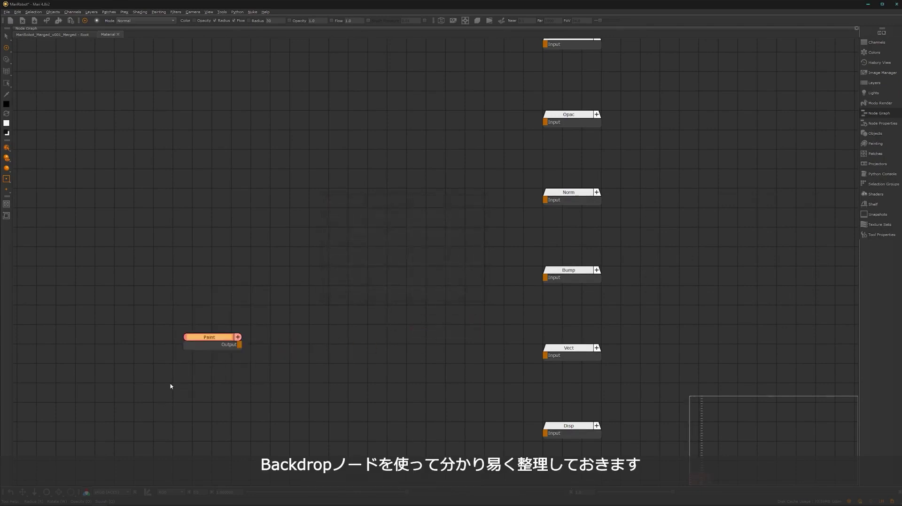
# Step: Add a Backdrop around the grey Paint node and name it midBase
pyautogui.press('Tab')
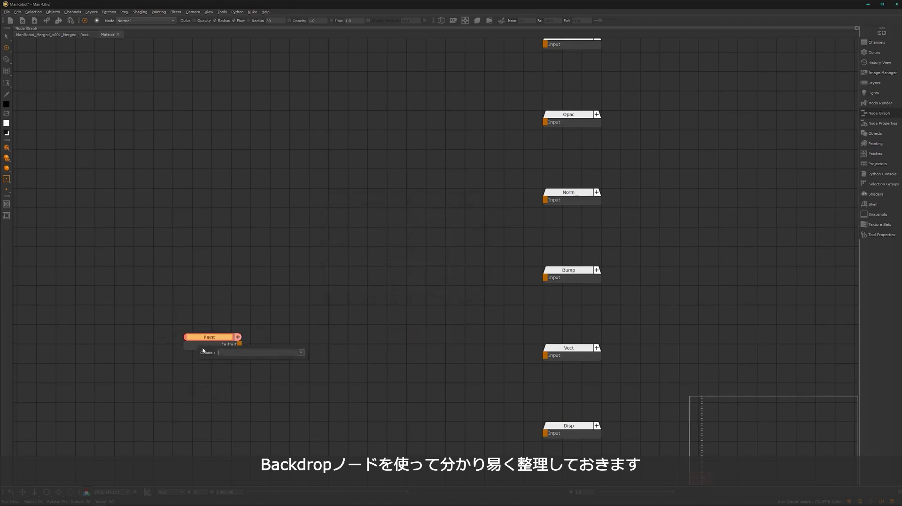
pyautogui.write('ba')
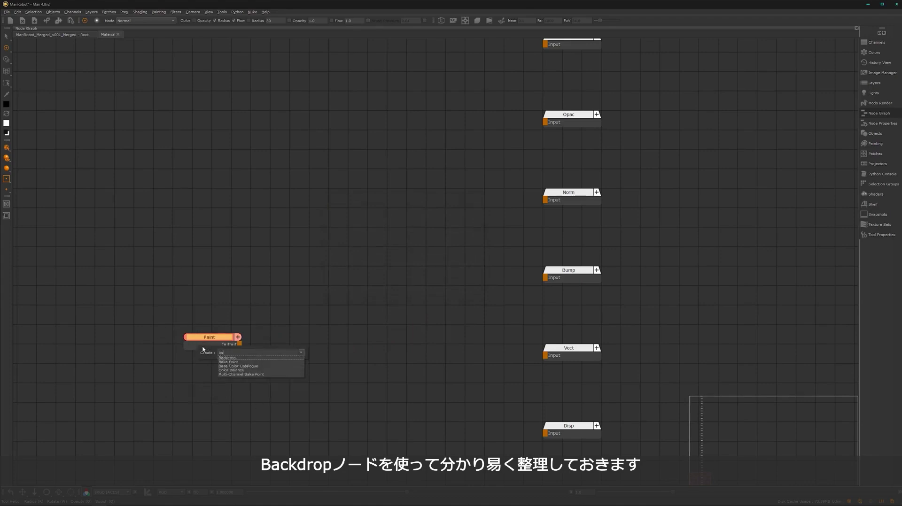
pyautogui.click(235, 358)
pyautogui.moveTo(221, 320); pyautogui.dragTo(221, 316)
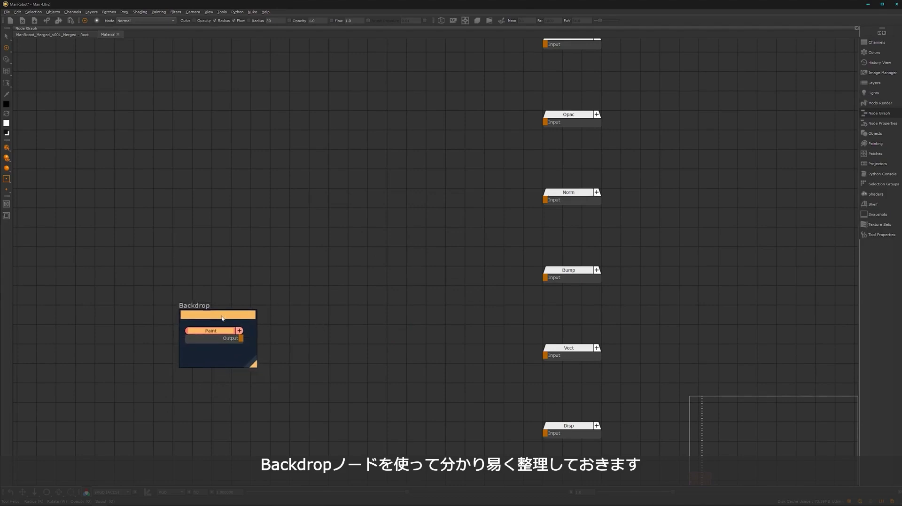
pyautogui.doubleClick(223, 320)
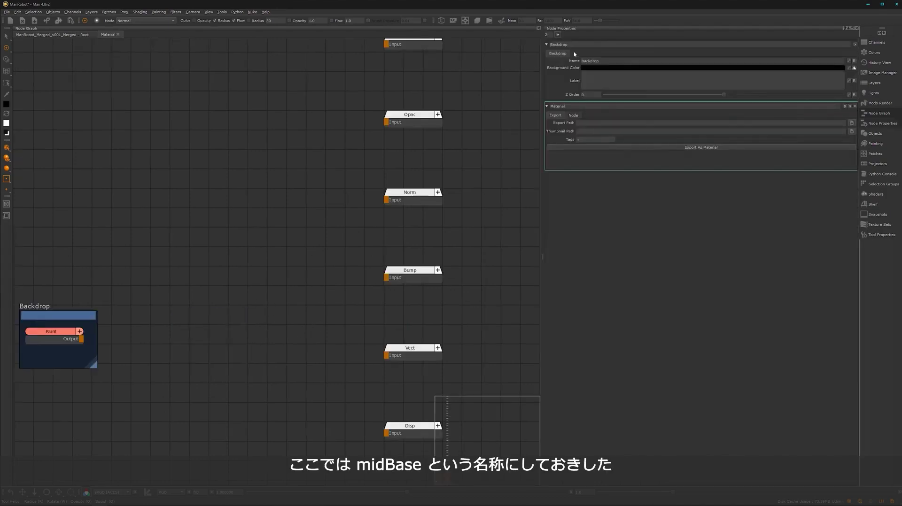
pyautogui.write('midBase')
pyautogui.press('Return')
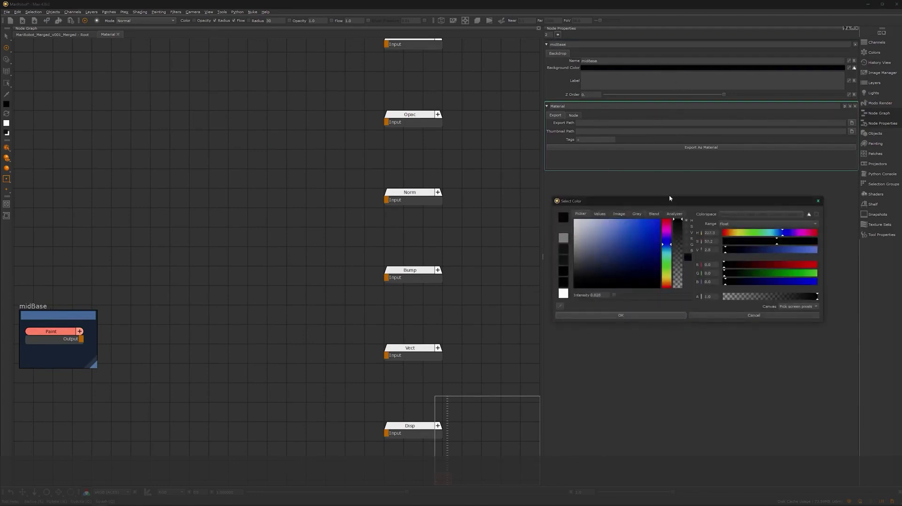
# Step: Set the midBase backdrop's background colour to a saturated red
pyautogui.moveTo(666, 241); pyautogui.dragTo(669, 210)
pyautogui.moveTo(634, 250)
pyautogui.mouseDown()
pyautogui.moveTo(656, 222)
pyautogui.moveTo(651, 231)
pyautogui.mouseUp()
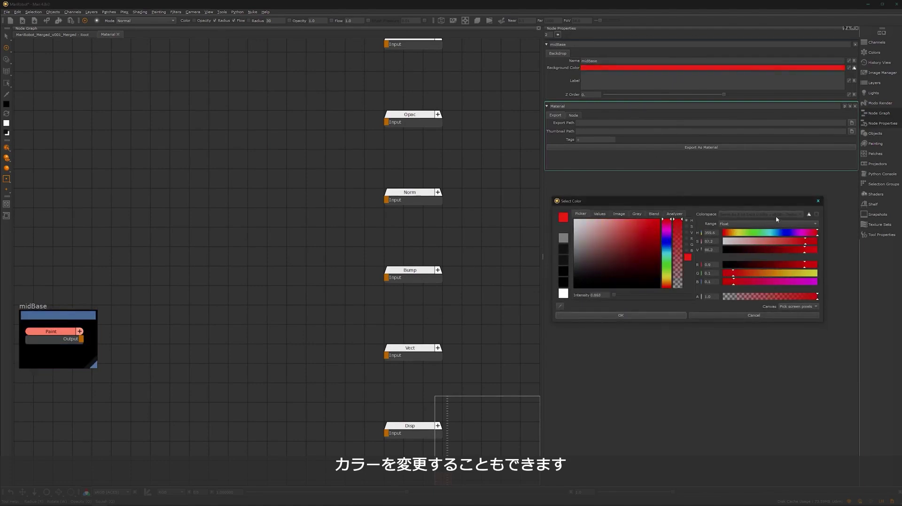
pyautogui.click(808, 215)
pyautogui.moveTo(643, 252); pyautogui.dragTo(667, 209)
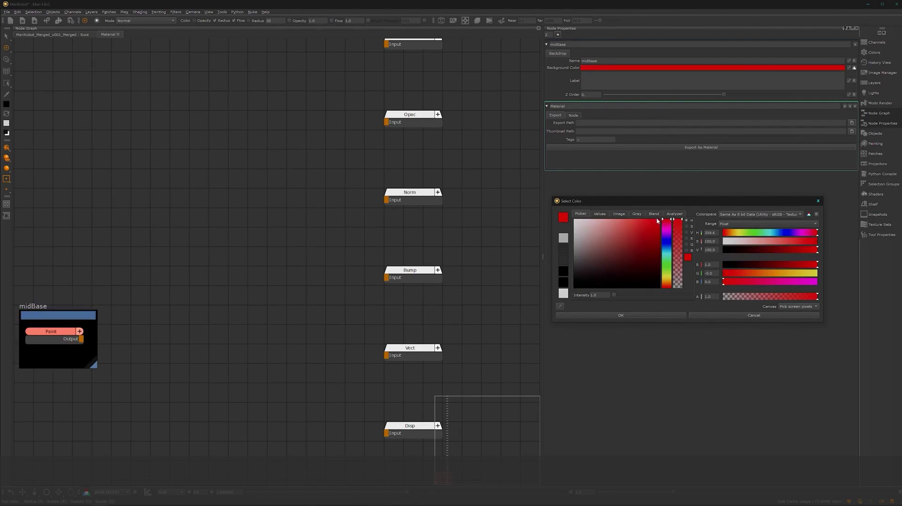
pyautogui.click(657, 225)
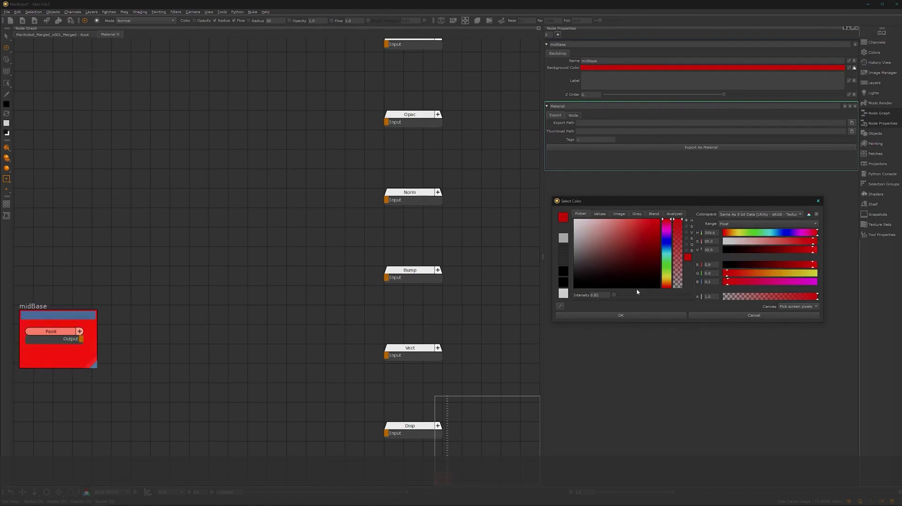
pyautogui.click(626, 316)
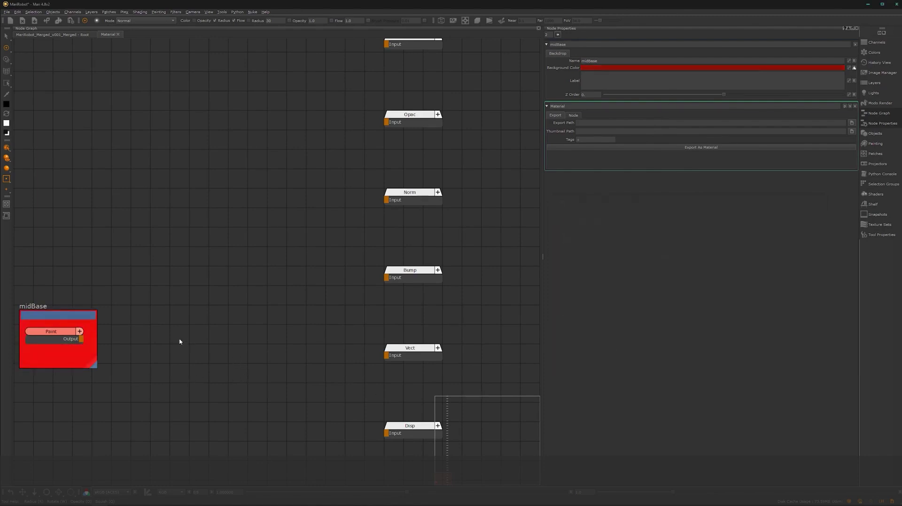
# Step: Wire the Paint node's Output into the Bump input
pyautogui.moveTo(82, 339)
pyautogui.mouseDown()
pyautogui.moveTo(348, 367)
pyautogui.moveTo(373, 289)
pyautogui.moveTo(388, 278)
pyautogui.mouseUp()
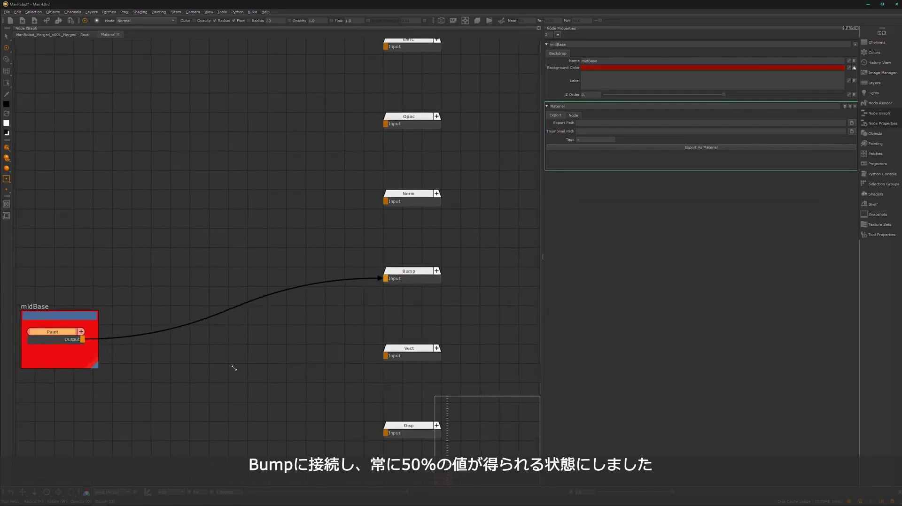
pyautogui.scroll(-2, 235, 368)
pyautogui.moveTo(185, 333); pyautogui.dragTo(352, 358, button='middle')
# Step: Drag the midBase backdrop well up the graph, then zoom back in on the material input column
pyautogui.moveTo(219, 368); pyautogui.dragTo(147, 310)
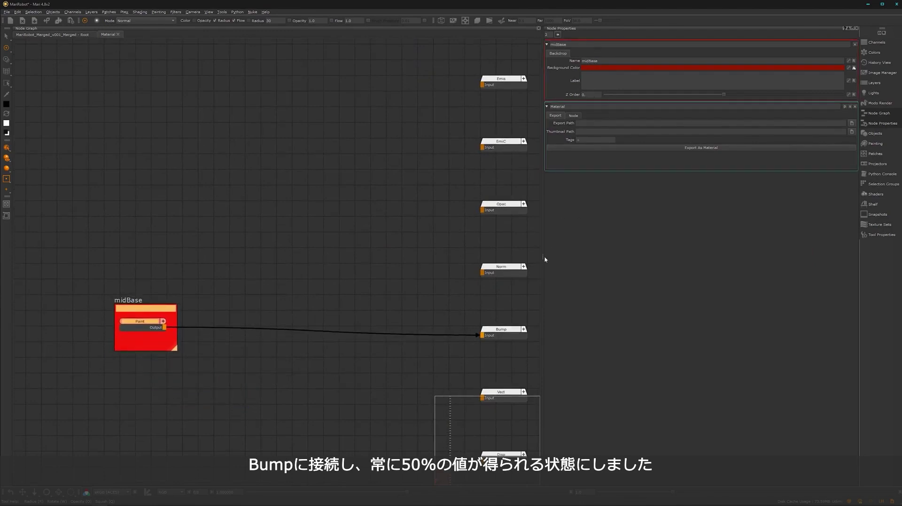
pyautogui.moveTo(542, 257); pyautogui.dragTo(727, 257)
pyautogui.keyDown('alt'); pyautogui.moveTo(490, 313); pyautogui.dragTo(175, 363, button='right'); pyautogui.keyUp('alt')
pyautogui.moveTo(469, 241); pyautogui.dragTo(450, 320, button='middle')
pyautogui.moveTo(315, 389); pyautogui.dragTo(314, 99)
pyautogui.scroll(-2, 437, 171)
pyautogui.moveTo(403, 184); pyautogui.dragTo(388, 443, button='middle')
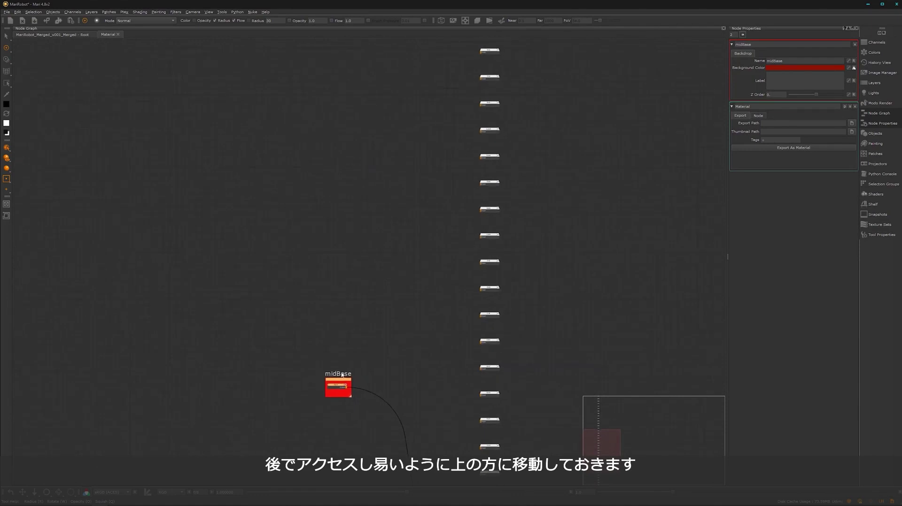
pyautogui.moveTo(340, 387); pyautogui.dragTo(304, 142)
pyautogui.keyDown('alt'); pyautogui.moveTo(400, 201); pyautogui.dragTo(417, 239, button='right'); pyautogui.keyUp('alt')
pyautogui.moveTo(417, 238); pyautogui.dragTo(416, 466, button='middle')
pyautogui.moveTo(316, 376); pyautogui.dragTo(319, 177)
pyautogui.scroll(-1, 392, 237)
pyautogui.moveTo(404, 260); pyautogui.dragTo(412, 446, button='middle')
pyautogui.keyDown('alt'); pyautogui.moveTo(403, 240); pyautogui.dragTo(566, 150, button='right'); pyautogui.keyUp('alt')
pyautogui.scroll(3, 520, 176)
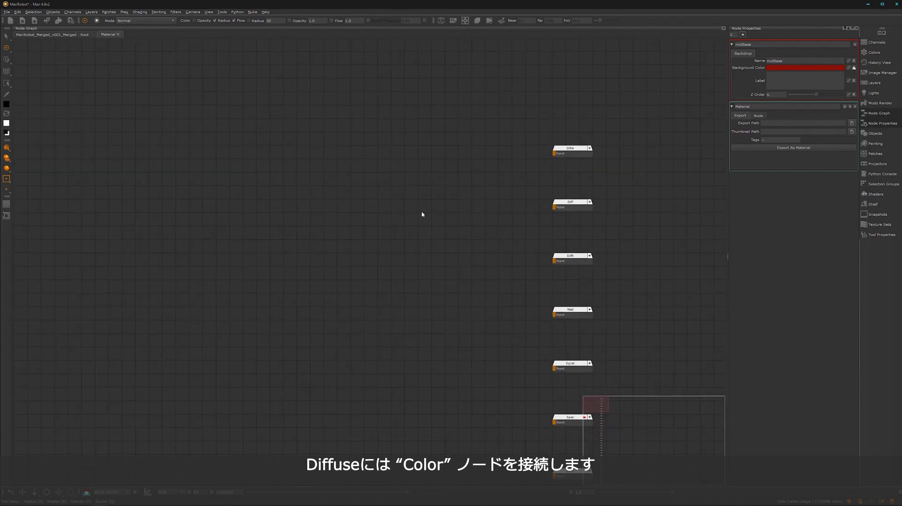
# Step: Add a Color node via the 'colo' search and wire its output into the Diff input
pyautogui.press('Tab')
pyautogui.write('colo')
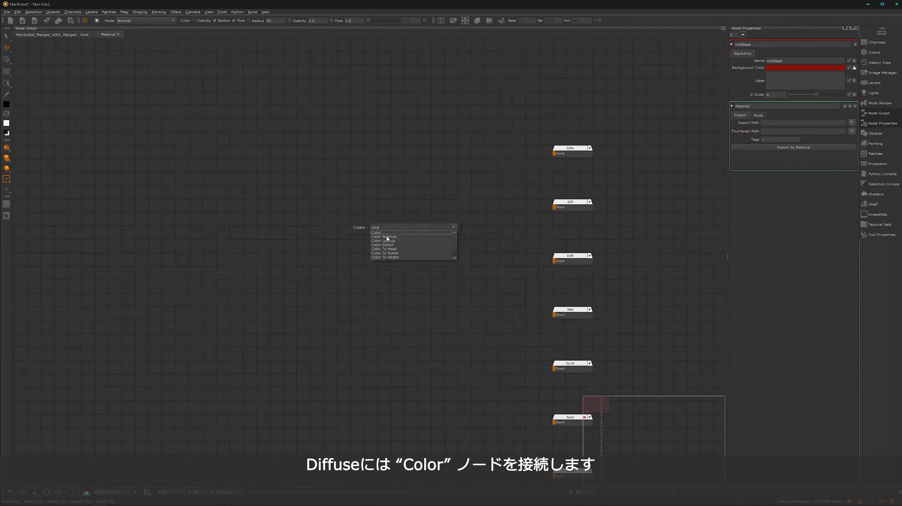
pyautogui.click(395, 233)
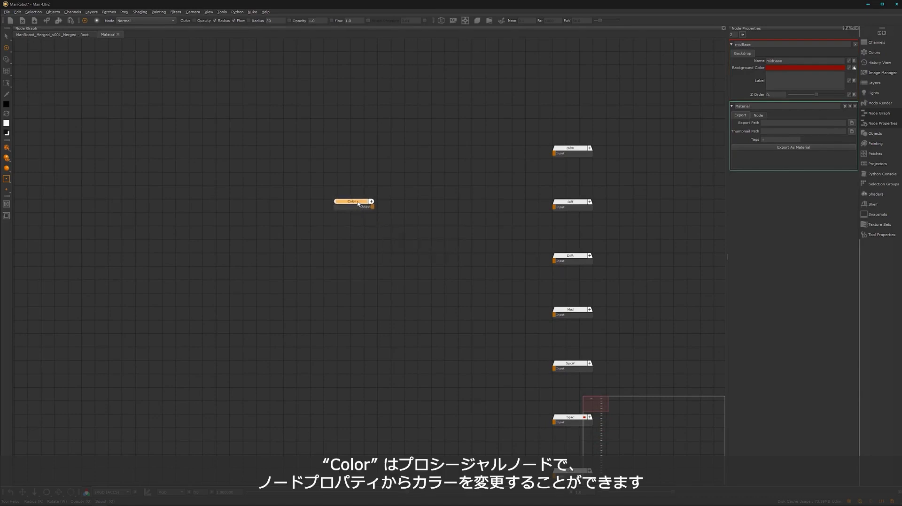
pyautogui.click(343, 199)
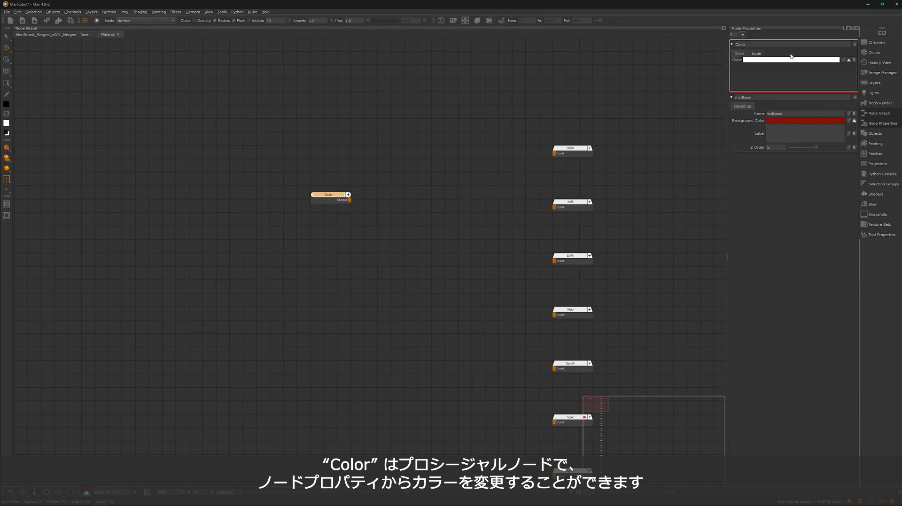
pyautogui.moveTo(350, 200); pyautogui.dragTo(562, 211)
# Step: Move the Color node further left and reframe the graph around the Diff input
pyautogui.moveTo(333, 198); pyautogui.dragTo(244, 207)
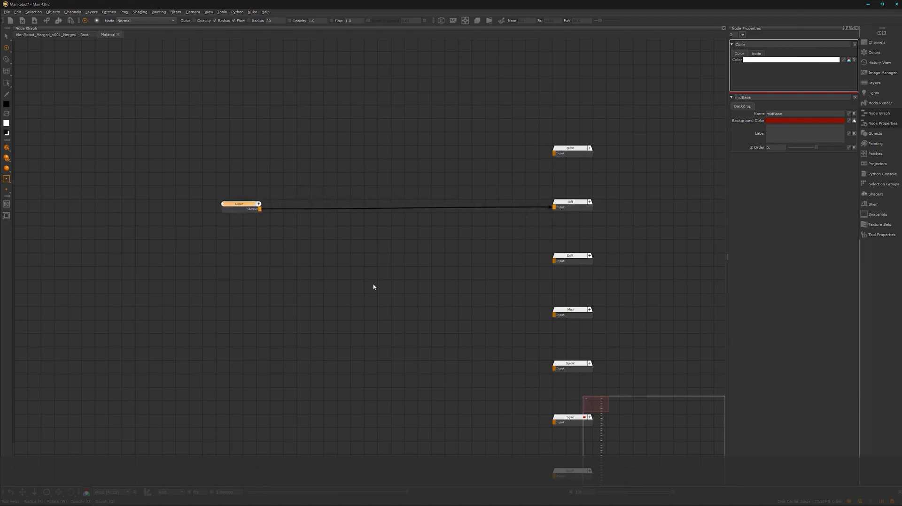
pyautogui.keyDown('alt'); pyautogui.moveTo(428, 310); pyautogui.dragTo(485, 305, button='right'); pyautogui.keyUp('alt')
pyautogui.keyDown('alt'); pyautogui.moveTo(485, 305); pyautogui.dragTo(395, 255, button='middle'); pyautogui.keyUp('alt')
pyautogui.click(409, 273)
pyautogui.press('Tab')
# Step: Create a white-filled (V 100) 1024 x 1024 scalar Paint node beside Metl and name it White
pyautogui.click(363, 263)
pyautogui.press('p')
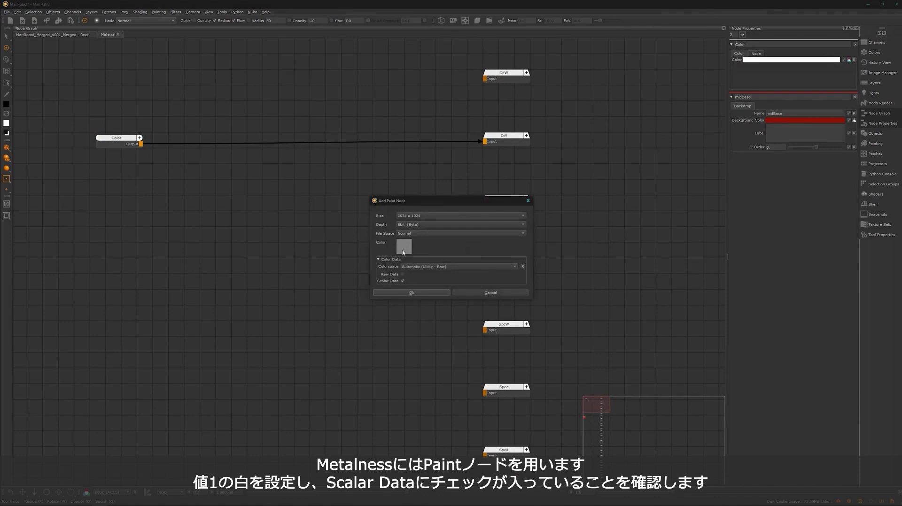
pyautogui.click(404, 246)
pyautogui.click(563, 216)
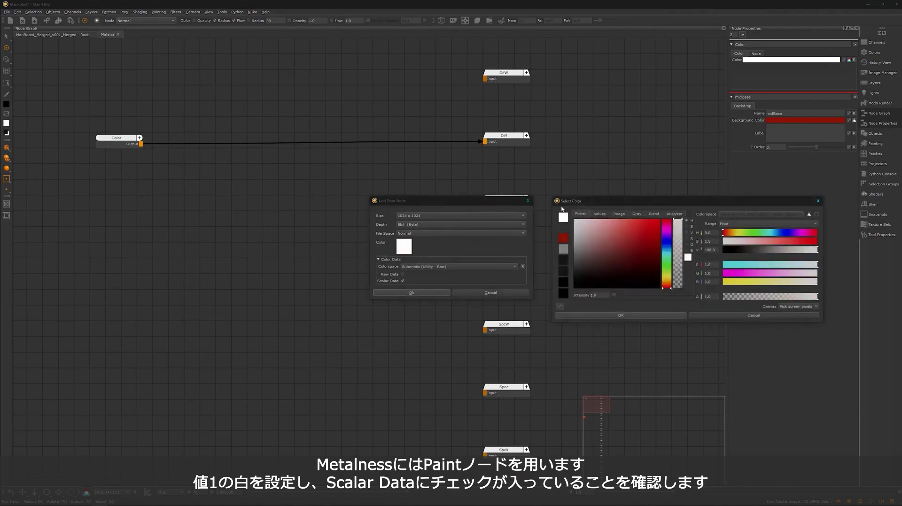
pyautogui.click(621, 316)
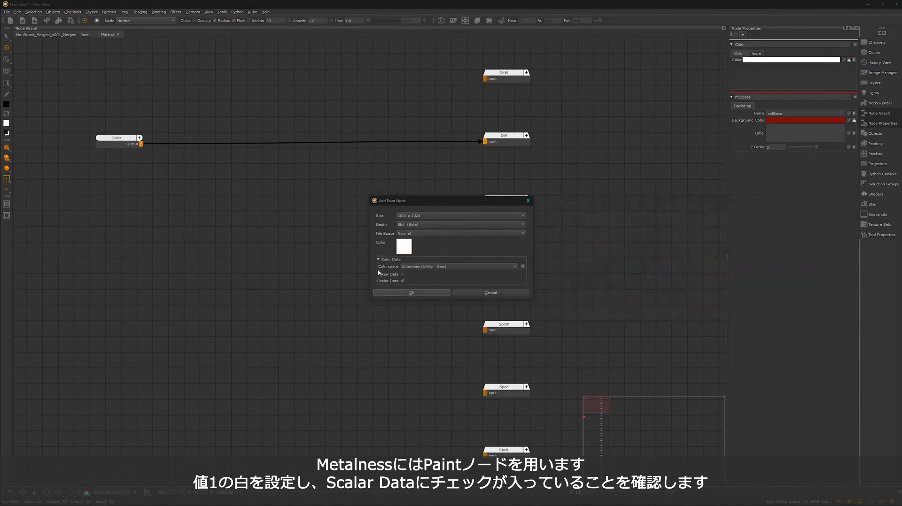
pyautogui.click(411, 292)
pyautogui.moveTo(411, 266); pyautogui.dragTo(400, 244)
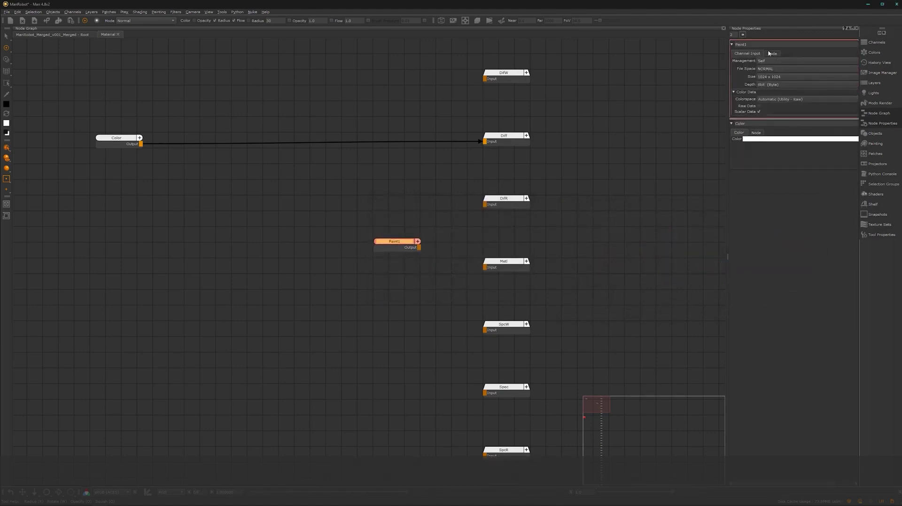
pyautogui.write('Wh')
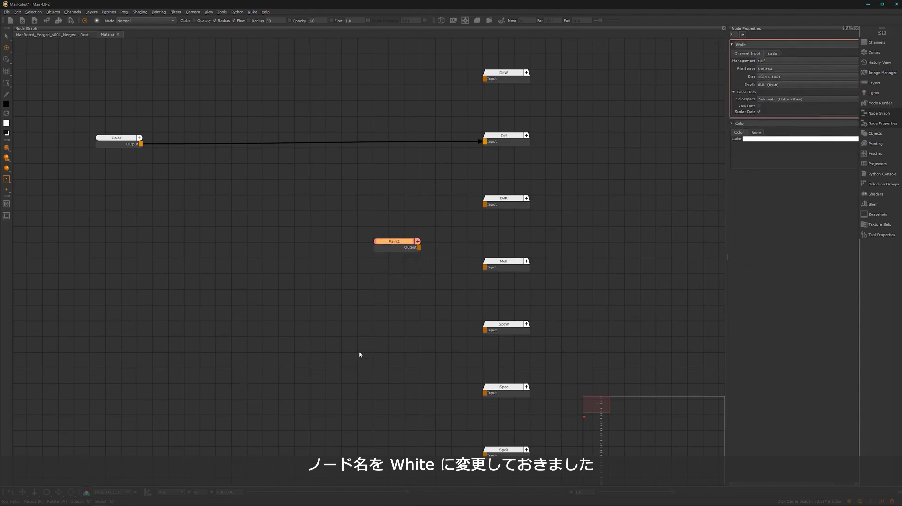
pyautogui.write('ite')
pyautogui.press('Return')
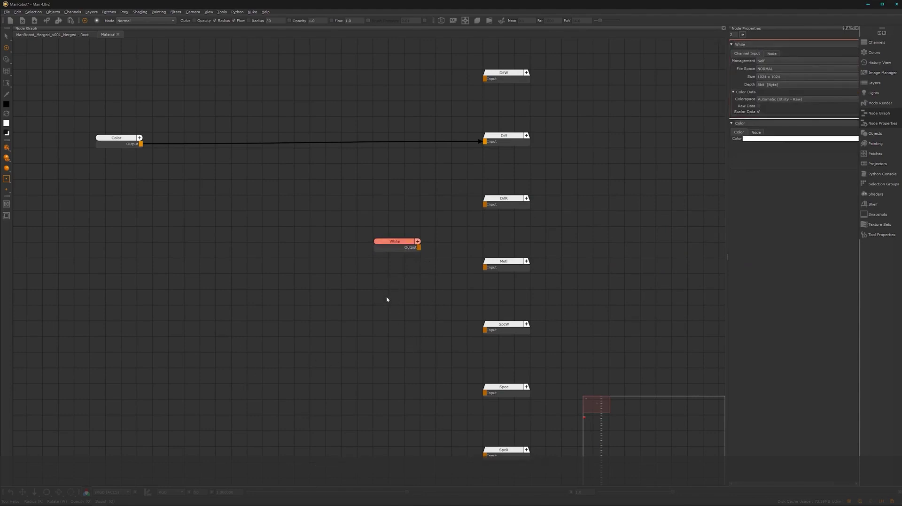
# Step: Create a black-filled Paint node and place it below White
pyautogui.press('p')
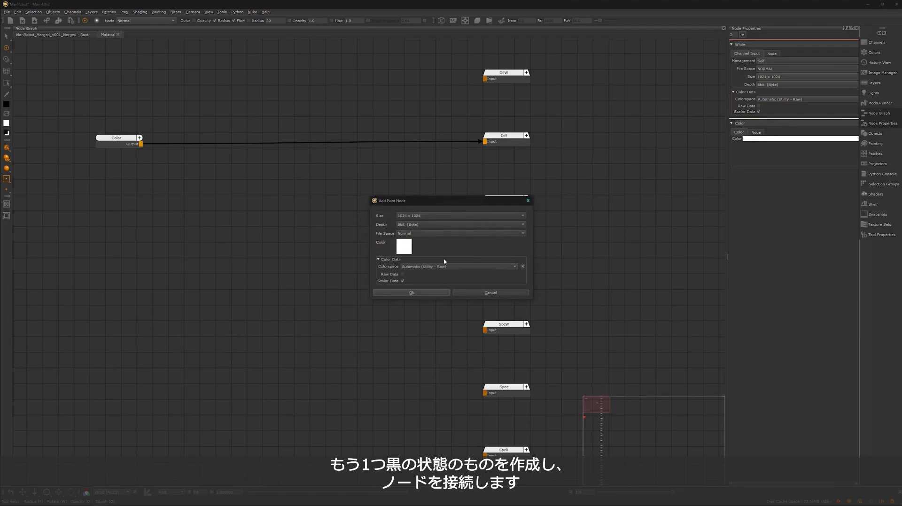
pyautogui.moveTo(591, 269); pyautogui.dragTo(565, 312)
pyautogui.click(587, 315)
pyautogui.click(415, 293)
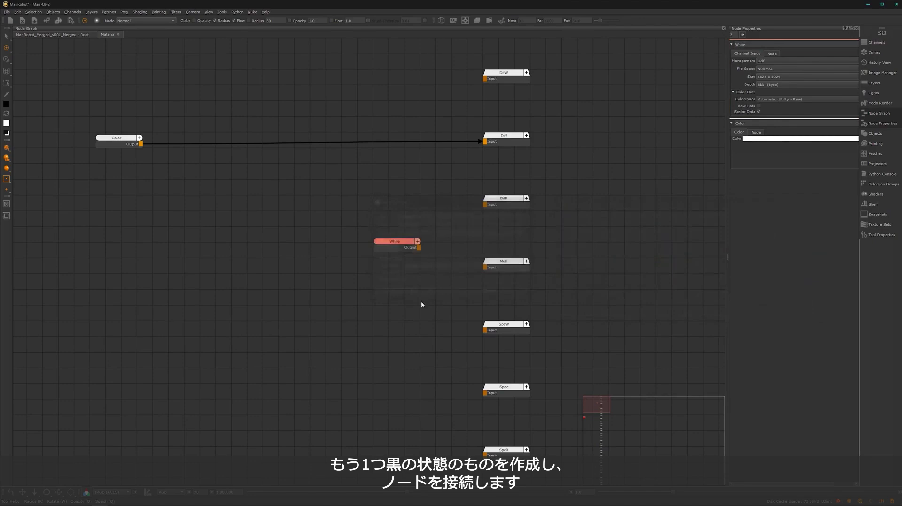
pyautogui.moveTo(414, 303); pyautogui.dragTo(396, 282)
# Step: Rename the new node Black, wire it into the Metl input, and align it under White
pyautogui.doubleClick(757, 43)
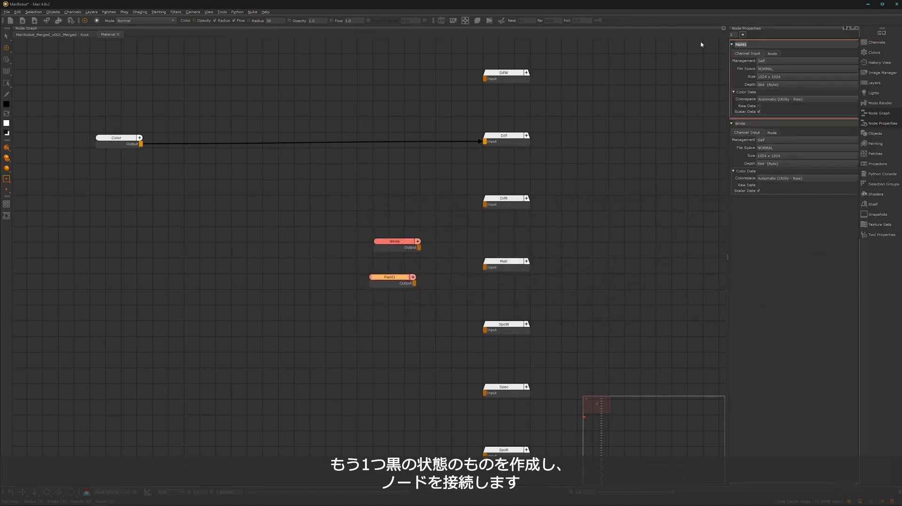
pyautogui.write('Black')
pyautogui.moveTo(415, 285); pyautogui.dragTo(484, 267)
pyautogui.moveTo(391, 284); pyautogui.dragTo(395, 282)
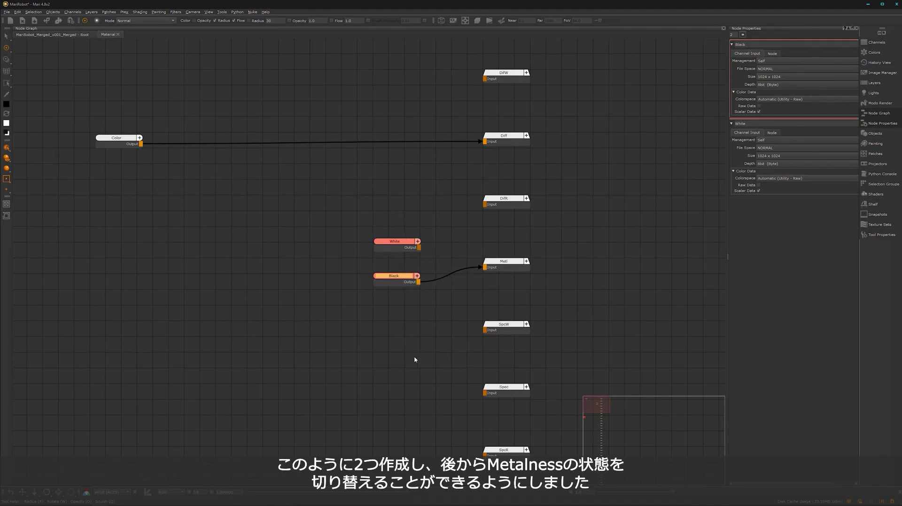
pyautogui.scroll(-1, 393, 376)
pyautogui.moveTo(393, 371); pyautogui.dragTo(384, 296, button='middle')
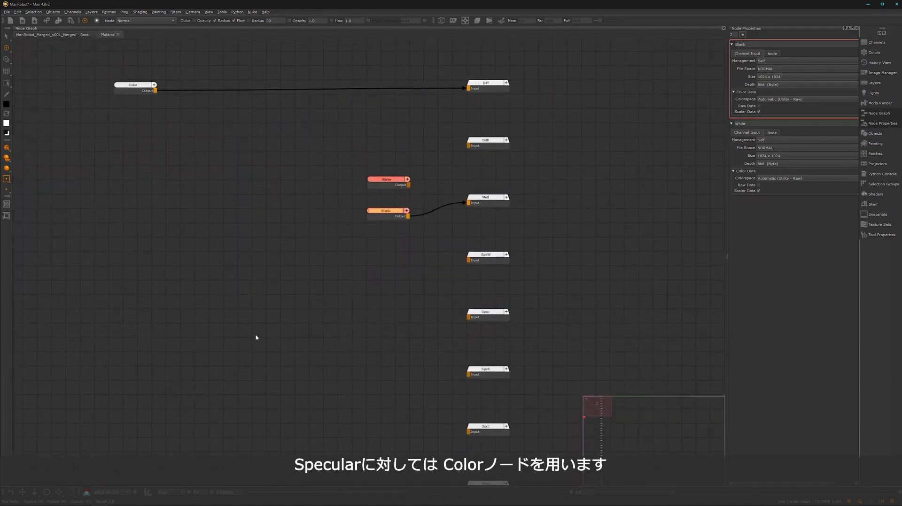
# Step: Create a Color1 node and set its colour value to 20 for dark grey
pyautogui.click(266, 360)
pyautogui.press('Tab')
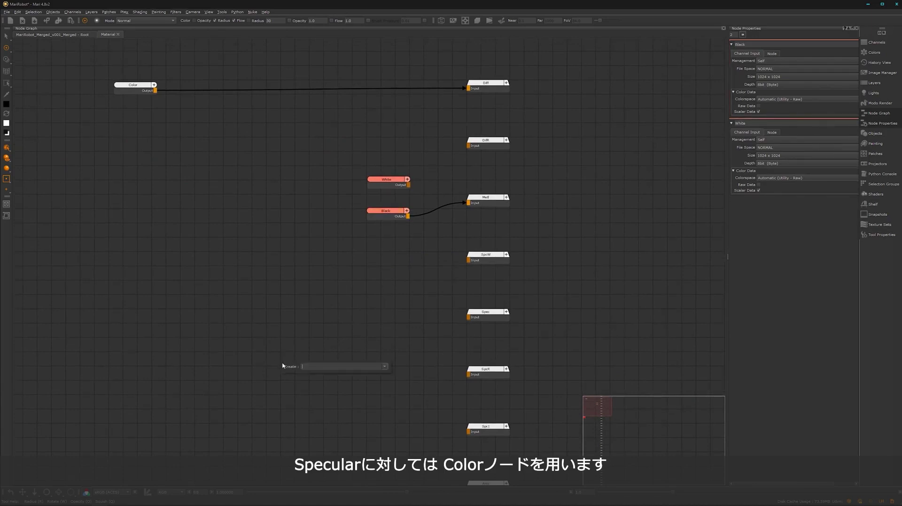
pyautogui.write('colo')
pyautogui.click(313, 374)
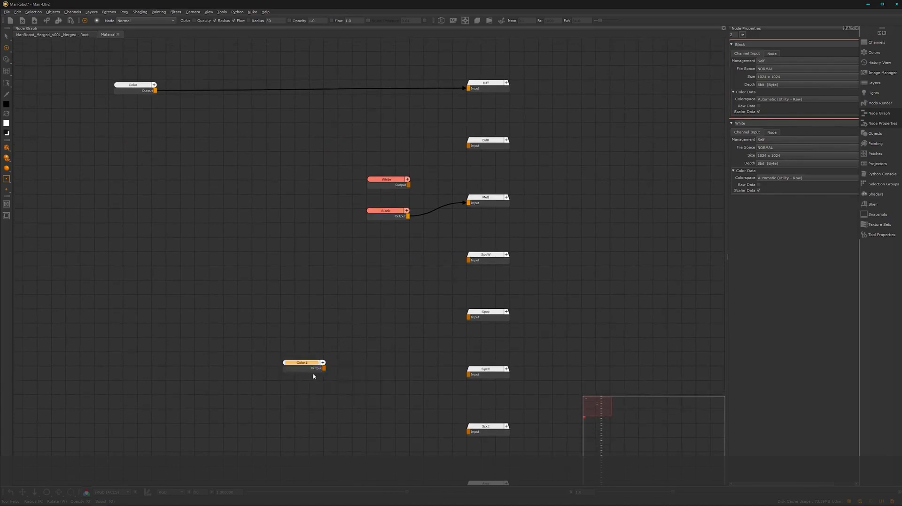
pyautogui.click(305, 367)
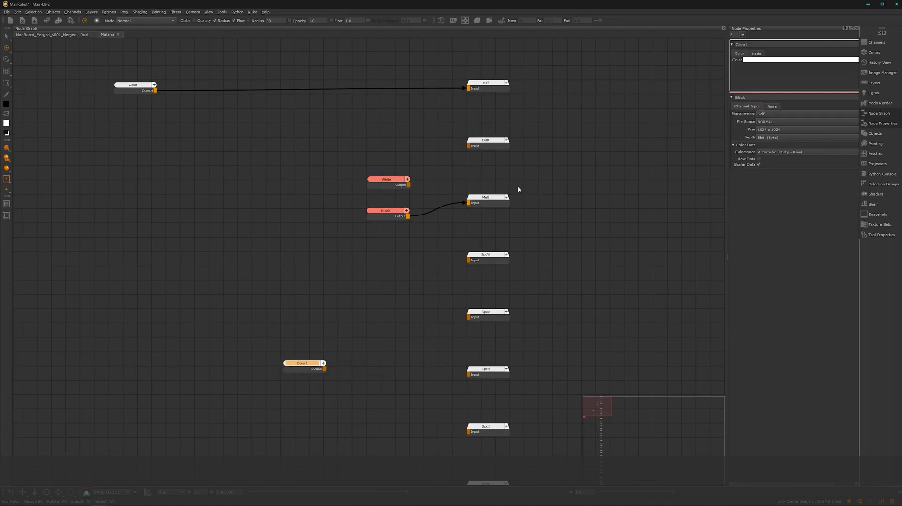
pyautogui.moveTo(726, 255); pyautogui.dragTo(694, 256)
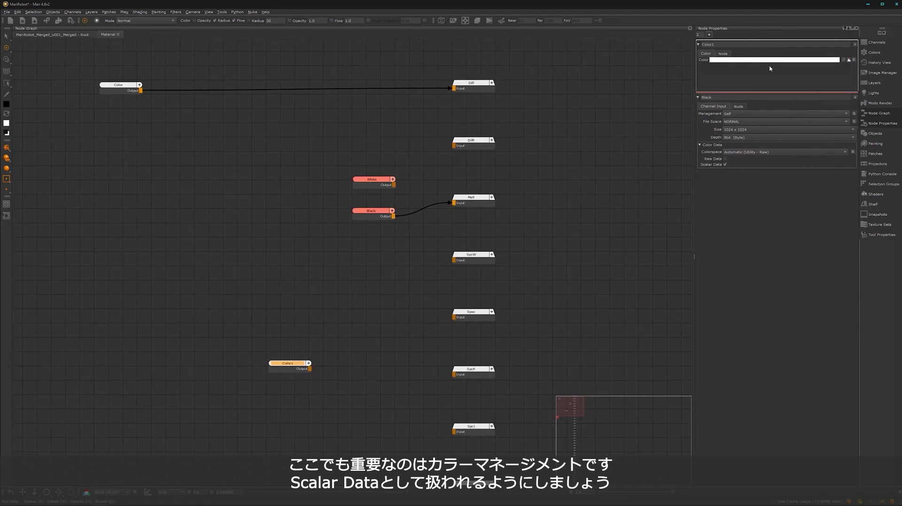
pyautogui.click(793, 61)
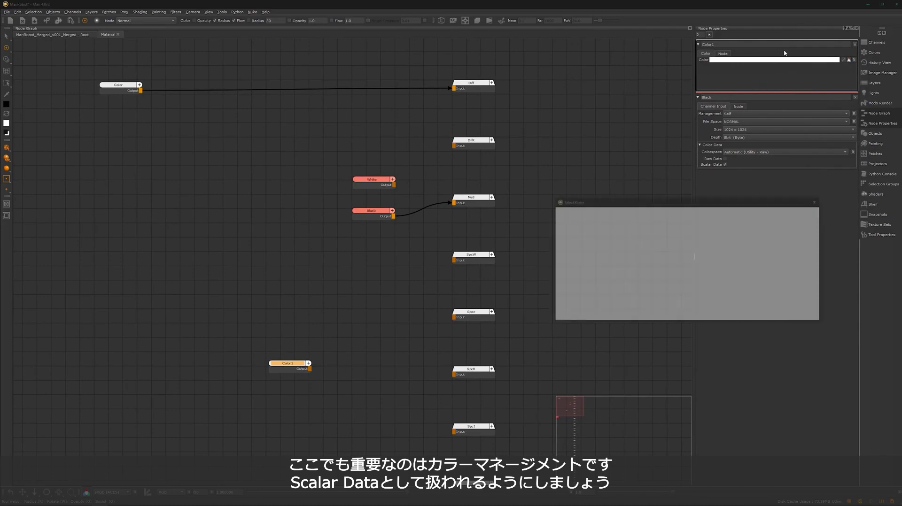
pyautogui.moveTo(738, 253); pyautogui.dragTo(694, 247)
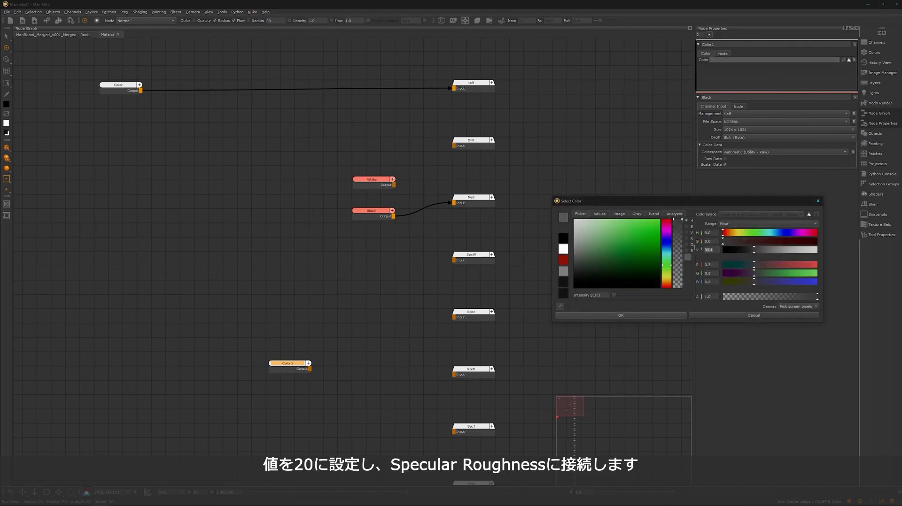
pyautogui.write('20')
pyautogui.press('Return')
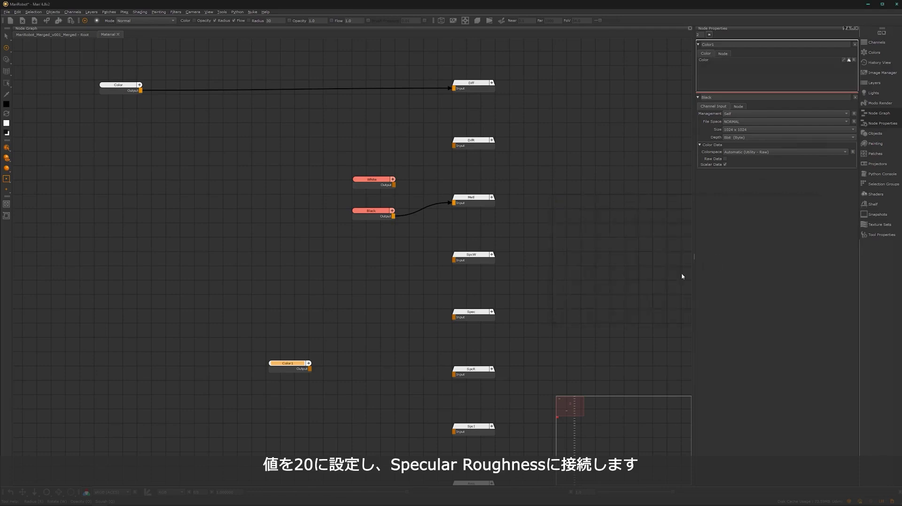
# Step: Wire Color1 into the SpcR input and move it further left in the graph
pyautogui.moveTo(310, 370); pyautogui.dragTo(472, 374)
pyautogui.moveTo(285, 365); pyautogui.dragTo(119, 372)
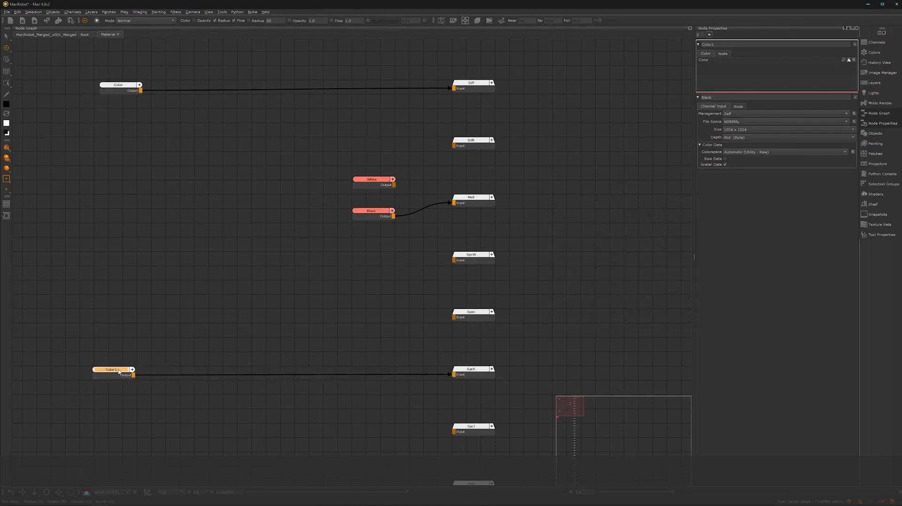
pyautogui.scroll(2, 276, 414)
pyautogui.scroll(-3, 269, 427)
pyautogui.moveTo(243, 448); pyautogui.dragTo(335, 324, button='middle')
pyautogui.moveTo(181, 368); pyautogui.dragTo(216, 357)
pyautogui.scroll(-2, 324, 322)
pyautogui.moveTo(317, 253); pyautogui.dragTo(346, 299, button='middle')
pyautogui.scroll(-3, 332, 329)
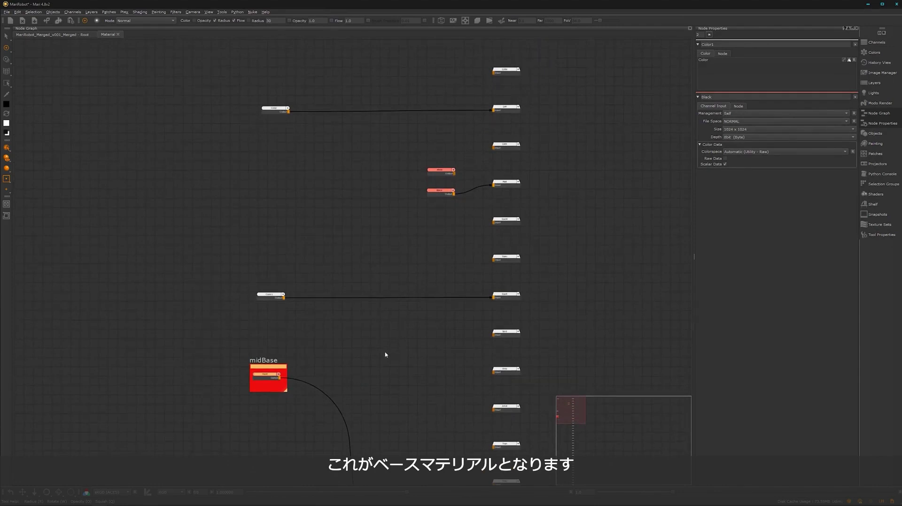
pyautogui.click(402, 369)
# Step: Restore the split layout showing the robot and move the material node up out of the way
pyautogui.hotkey('ctrl', 'space')
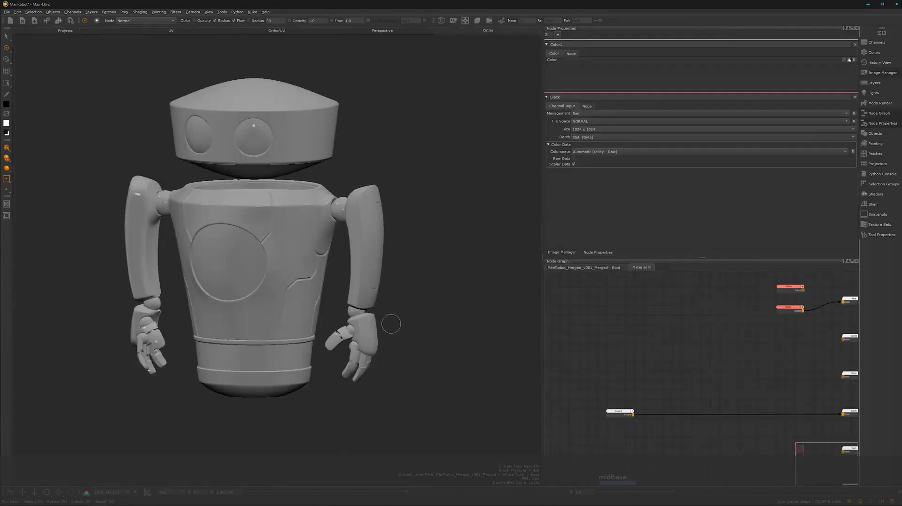
pyautogui.scroll(-5, 627, 370)
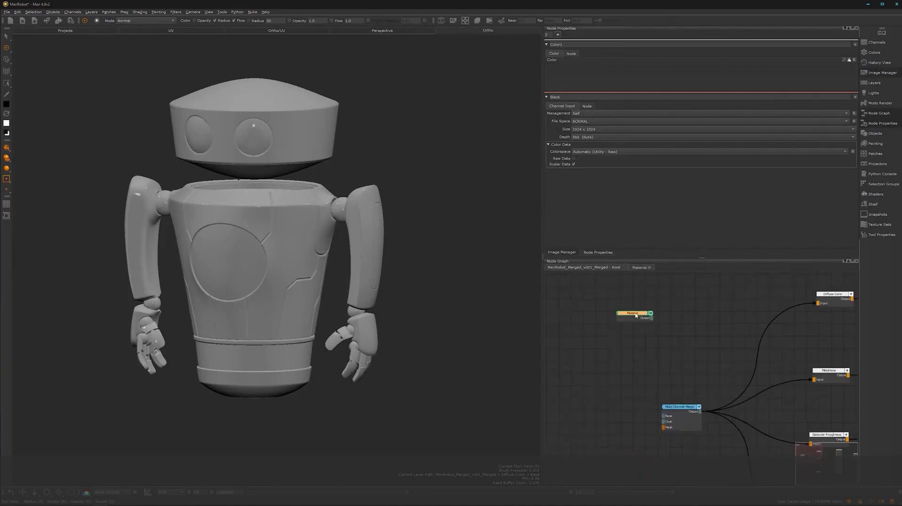
pyautogui.scroll(-2, 691, 362)
pyautogui.moveTo(681, 381); pyautogui.dragTo(645, 416, button='middle')
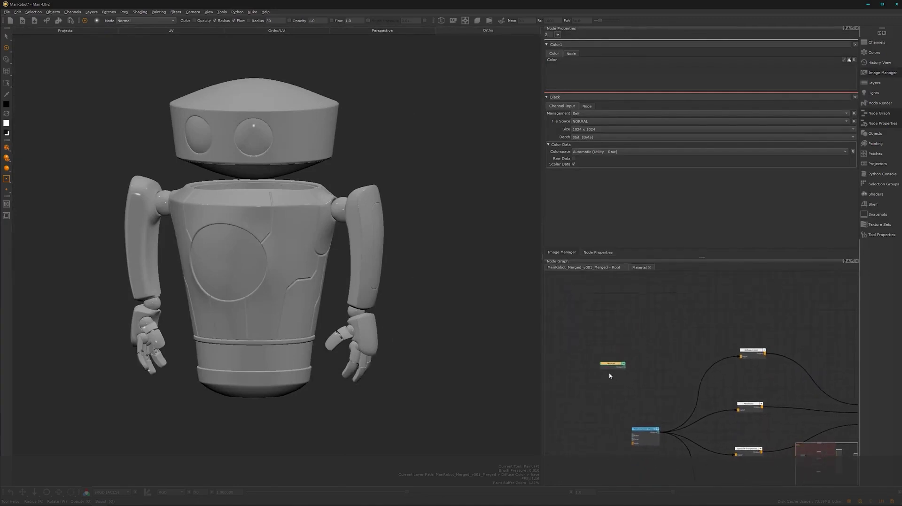
pyautogui.moveTo(613, 365); pyautogui.dragTo(646, 294)
pyautogui.click(691, 357)
pyautogui.moveTo(672, 351); pyautogui.dragTo(653, 354, button='middle')
pyautogui.scroll(-2, 612, 352)
# Step: Paste a copy of the material node as Material1 and place it beside the Multi-Channel Merge
pyautogui.moveTo(678, 331); pyautogui.dragTo(611, 291)
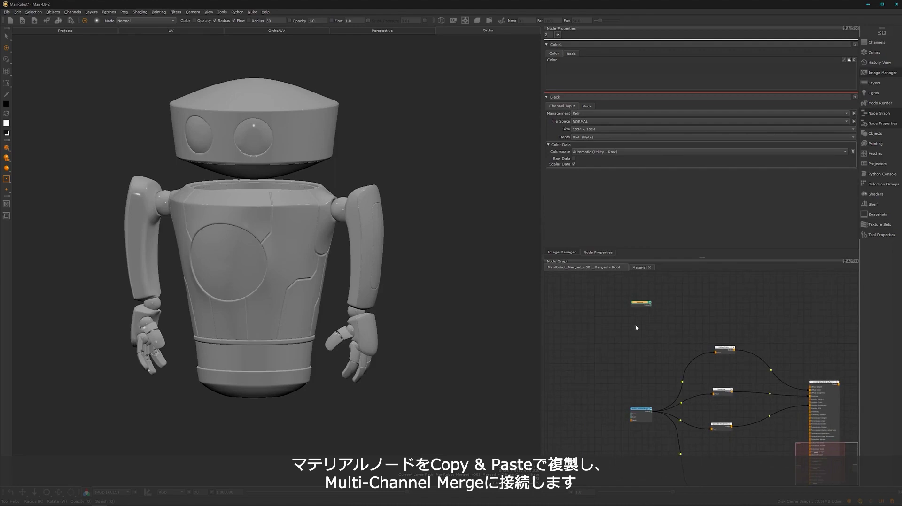
pyautogui.click(576, 416)
pyautogui.hotkey('ctrl', 'v')
pyautogui.scroll(6, 610, 429)
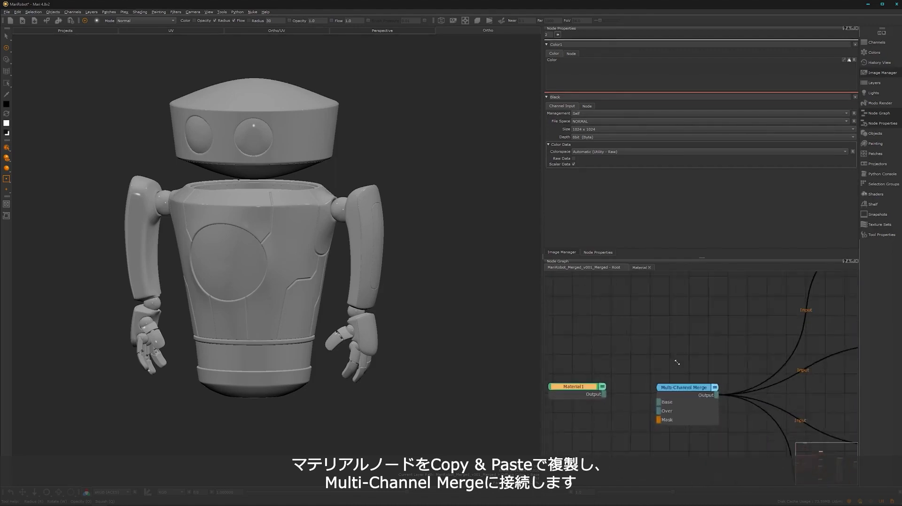
pyautogui.moveTo(642, 361); pyautogui.dragTo(731, 376)
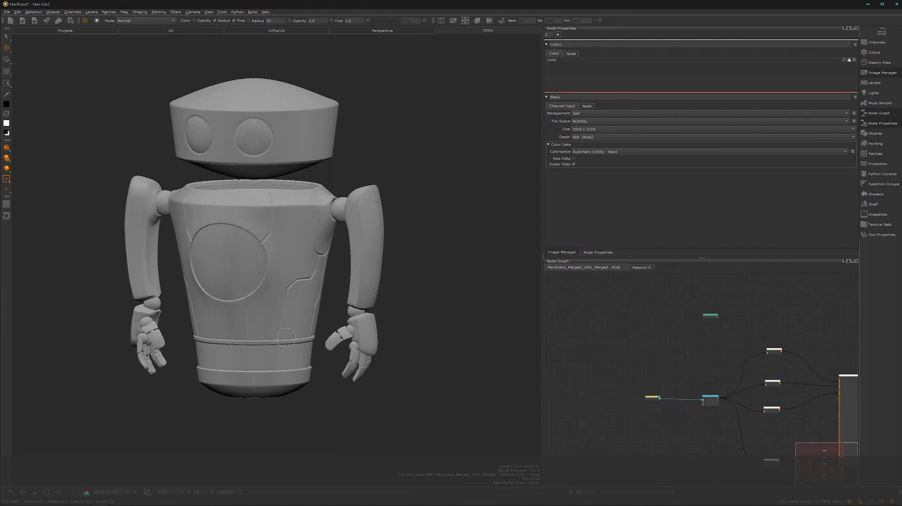
pyautogui.moveTo(278, 318)
pyautogui.keyDown('alt'); pyautogui.mouseDown()
pyautogui.moveTo(334, 306)
pyautogui.moveTo(324, 324)
pyautogui.moveTo(314, 313)
pyautogui.mouseUp(); pyautogui.keyUp('alt')
pyautogui.keyDown('alt'); pyautogui.moveTo(295, 313); pyautogui.dragTo(355, 327, button='middle'); pyautogui.keyUp('alt')
pyautogui.keyDown('alt'); pyautogui.moveTo(355, 327); pyautogui.dragTo(328, 343); pyautogui.keyUp('alt')
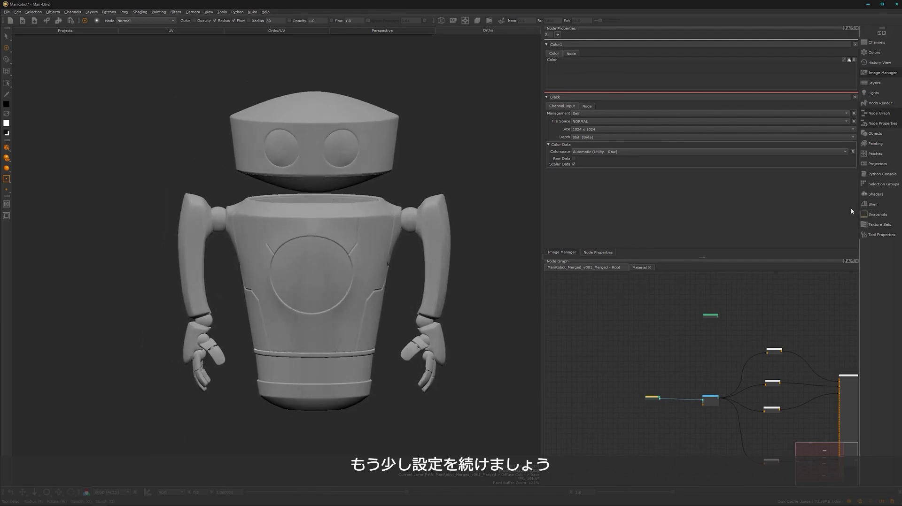
# Step: Raise the Arnold Standard Surface Base Weight from 0.8 to 1.0
pyautogui.click(875, 194)
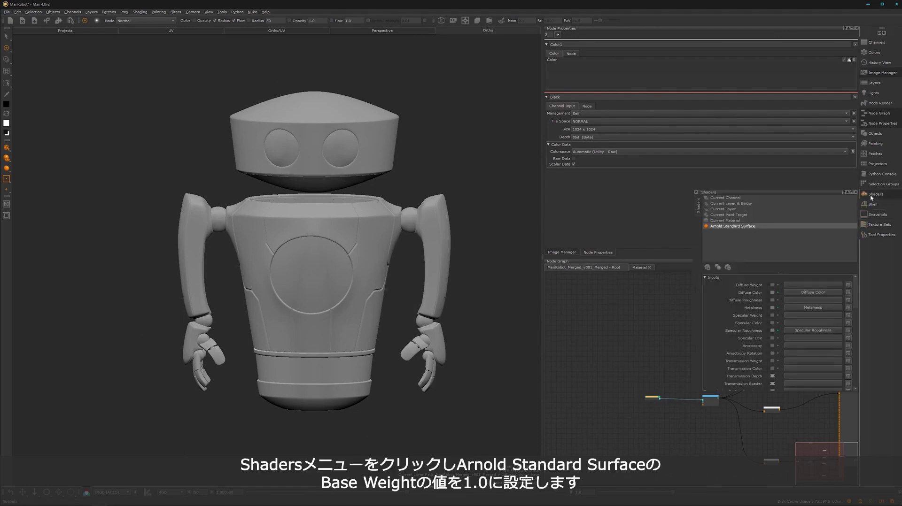
pyautogui.moveTo(855, 296); pyautogui.dragTo(854, 356)
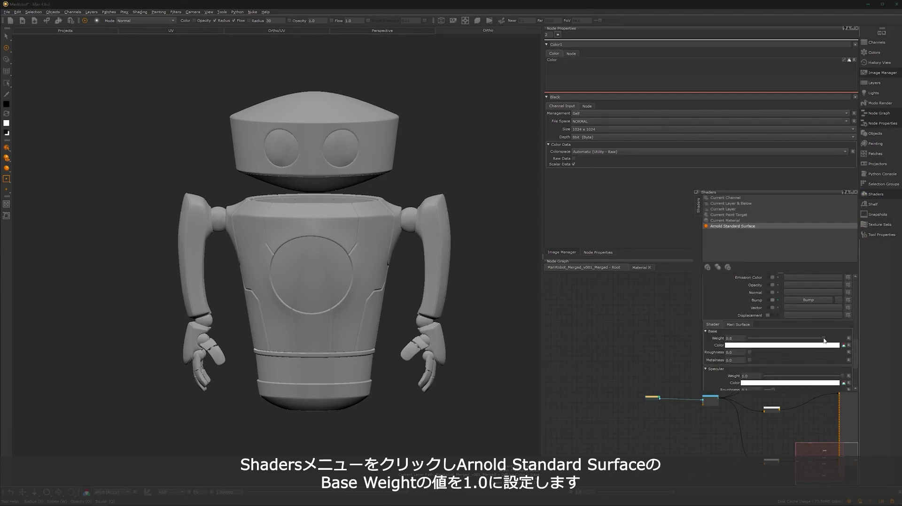
pyautogui.moveTo(824, 340); pyautogui.dragTo(850, 342)
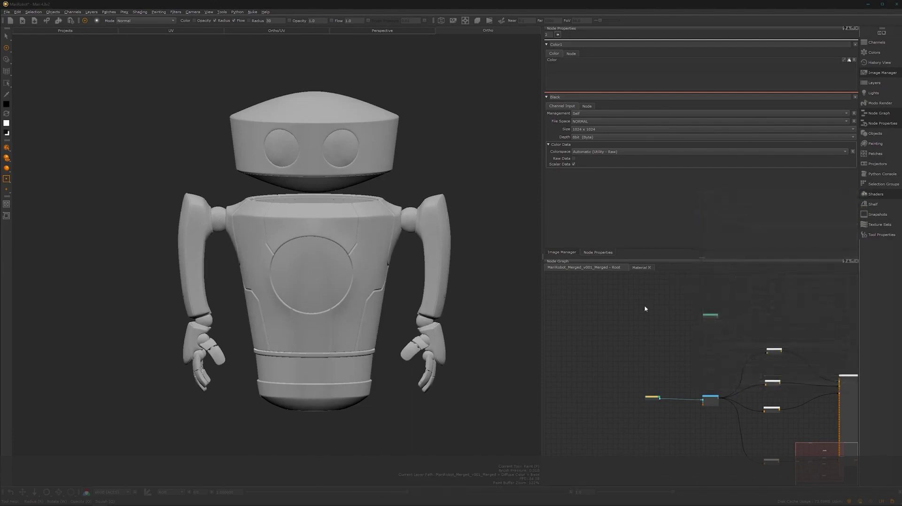
pyautogui.click(874, 93)
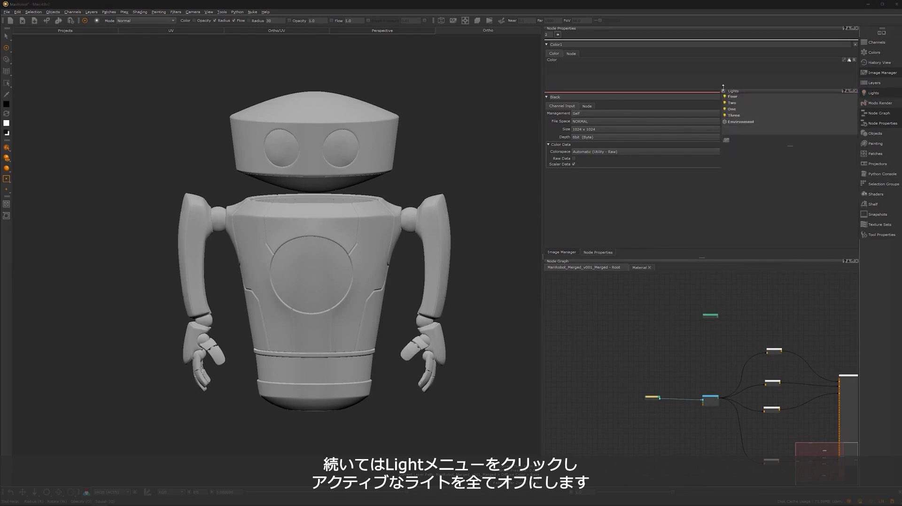
# Step: Turn off lights One, Two, Three and Four, turn Environment on, and show its settings
pyautogui.click(724, 115)
pyautogui.doubleClick(725, 109)
pyautogui.click(724, 97)
pyautogui.click(727, 104)
pyautogui.click(724, 102)
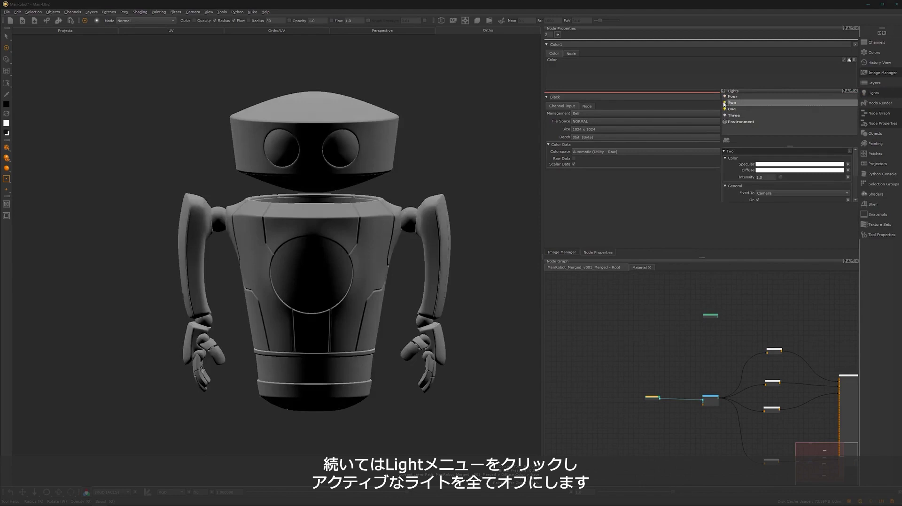
pyautogui.click(739, 123)
pyautogui.click(724, 122)
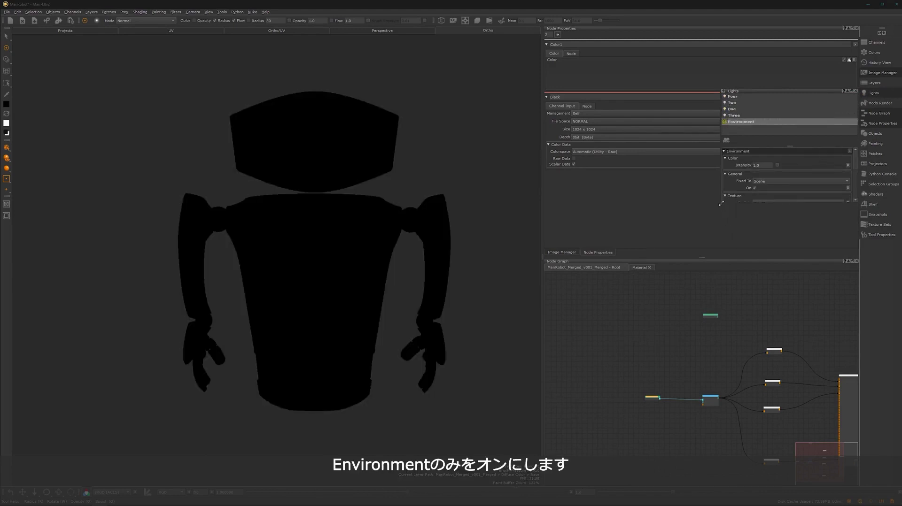
pyautogui.moveTo(720, 203); pyautogui.dragTo(671, 248)
pyautogui.scroll(-3, 845, 225)
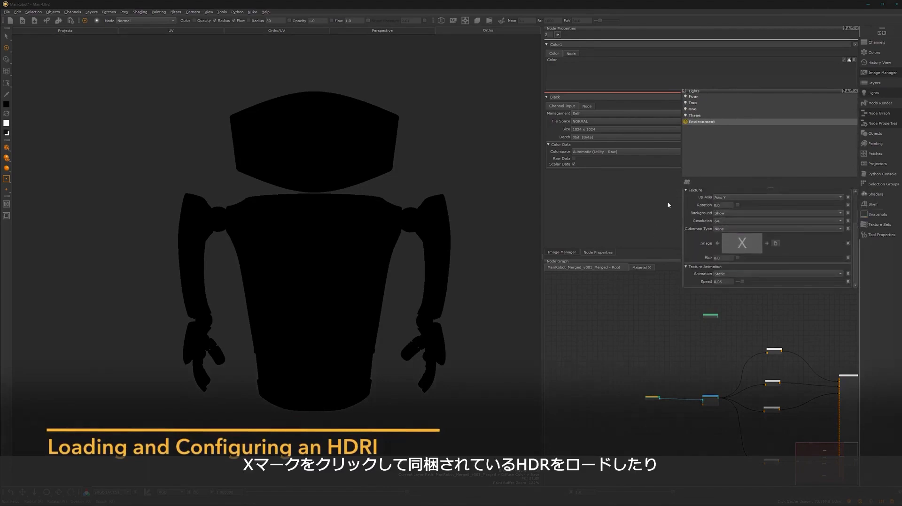
# Step: Browse to the ManiRobot Source textures folder and pick cayley_interior_4k.exr as the environment image
pyautogui.click(743, 242)
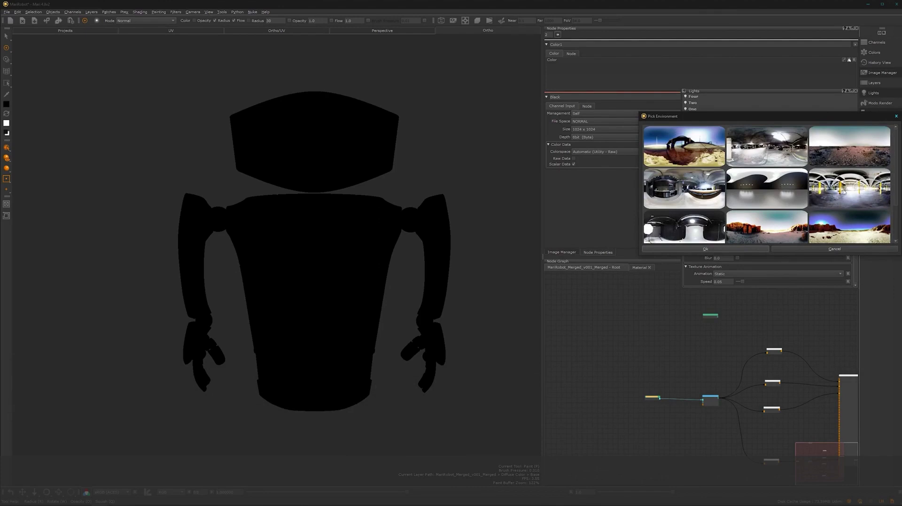
pyautogui.click(896, 116)
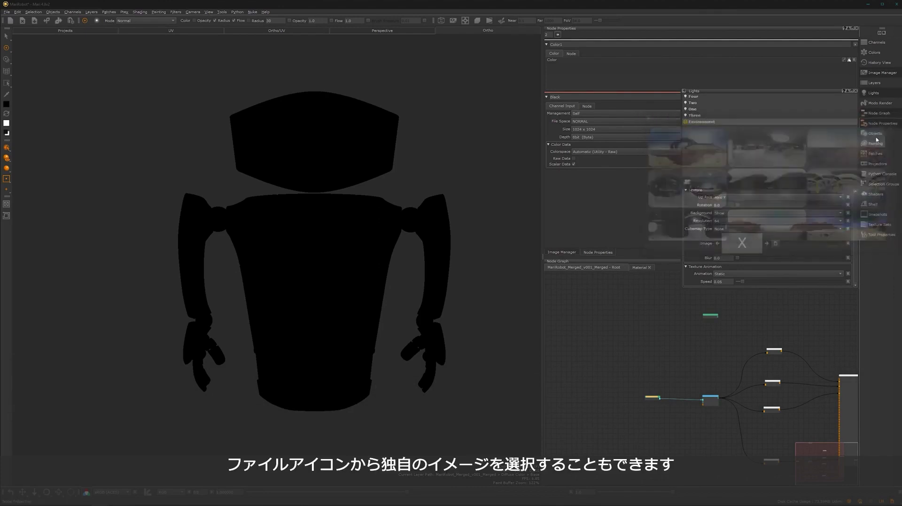
pyautogui.click(773, 244)
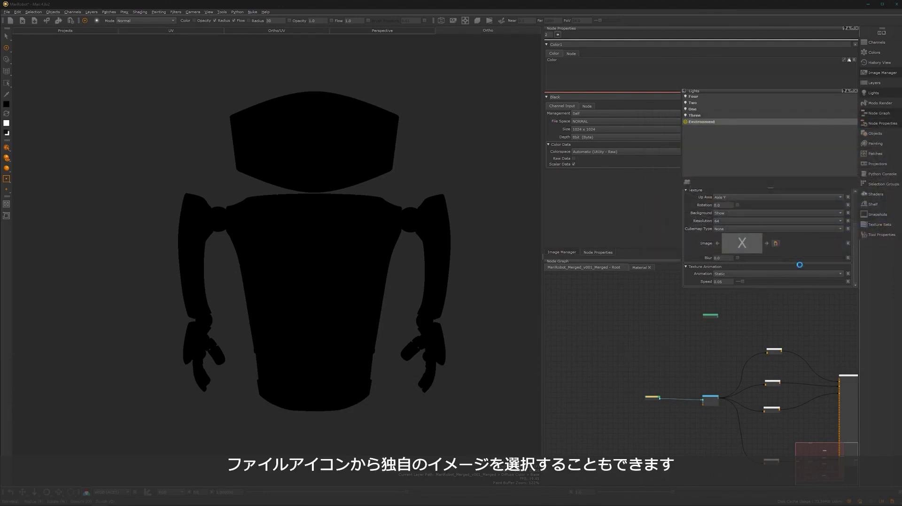
pyautogui.doubleClick(444, 321)
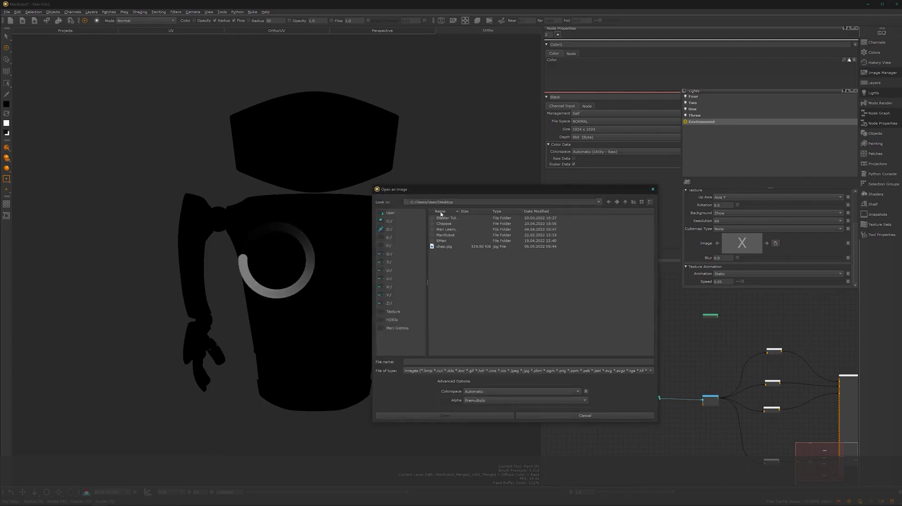
pyautogui.click(445, 236)
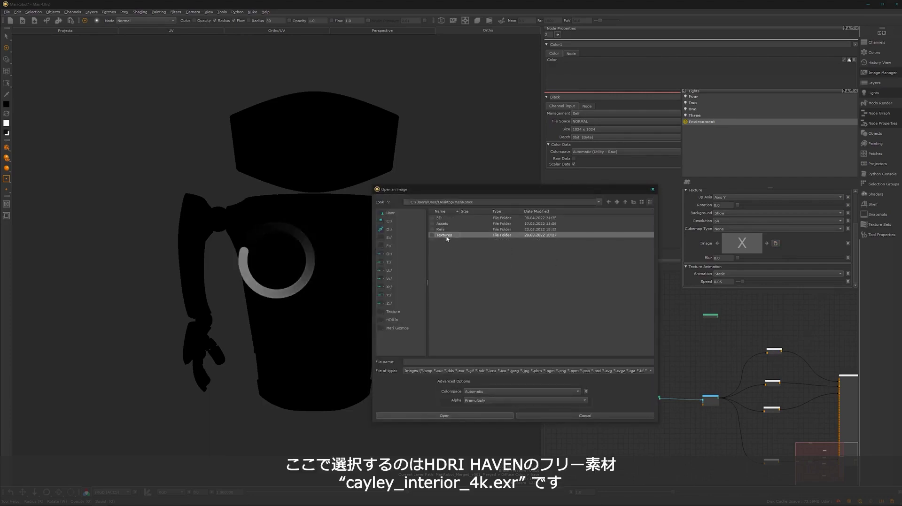
pyautogui.doubleClick(445, 236)
pyautogui.doubleClick(443, 224)
pyautogui.click(446, 224)
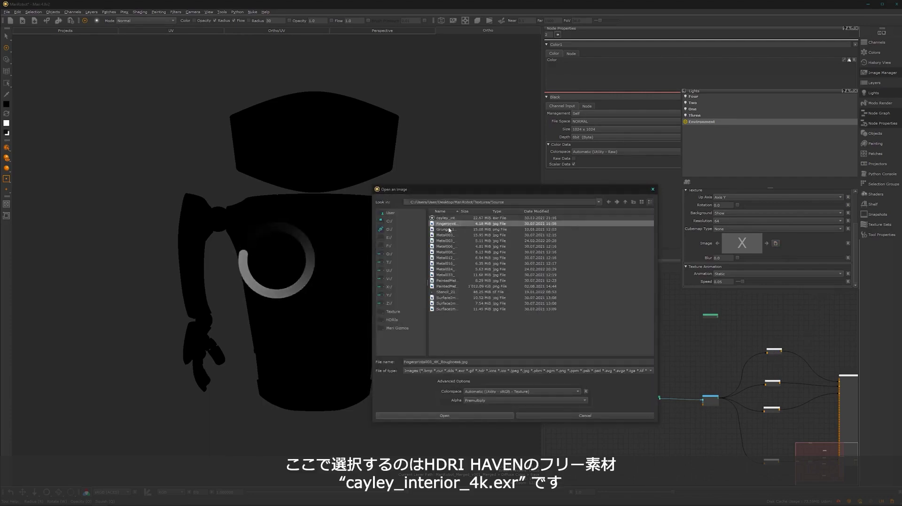
pyautogui.click(446, 220)
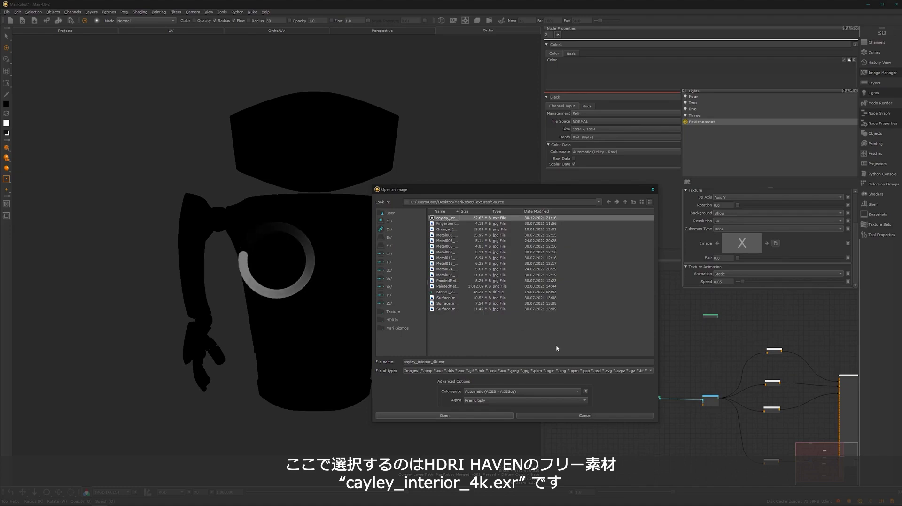
# Step: Set the image colorspace to Utility - Linear - sRGB and load the HDRI
pyautogui.click(562, 393)
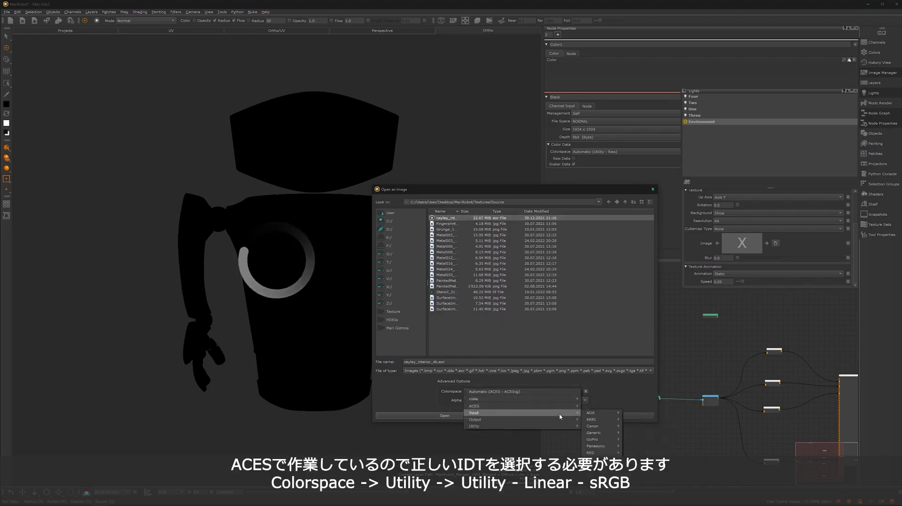
pyautogui.moveTo(561, 421)
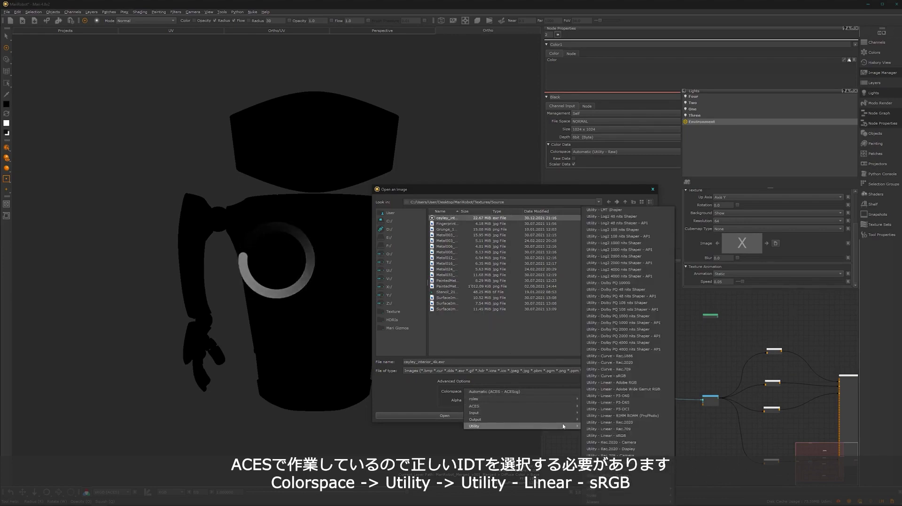
pyautogui.click(624, 436)
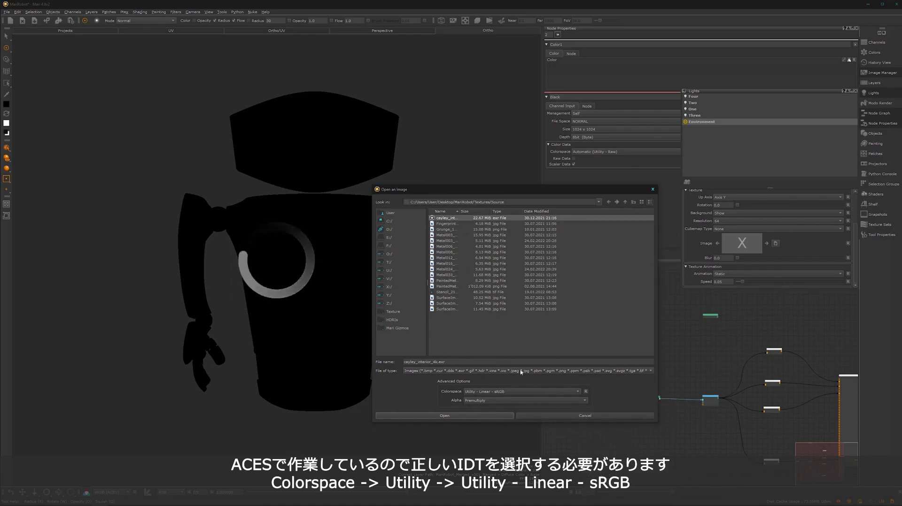
pyautogui.click(482, 418)
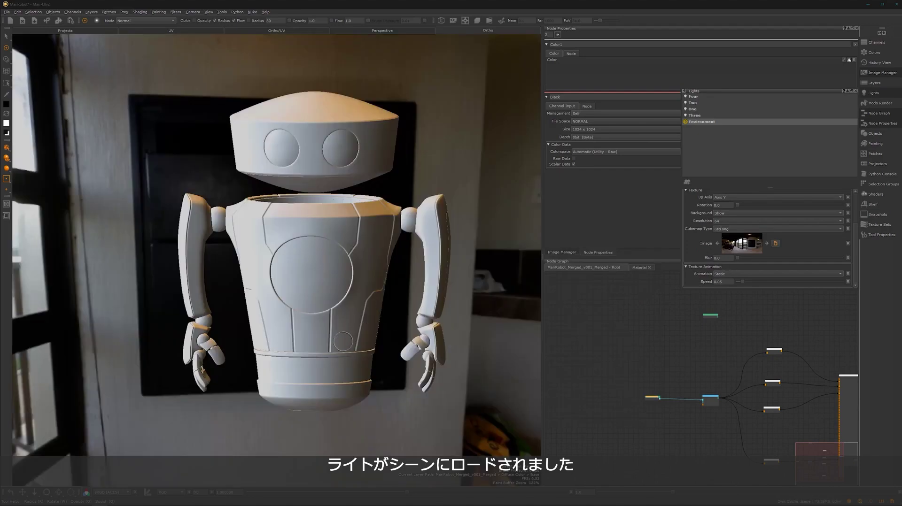
# Step: Set the Environment light intensity to 1.0
pyautogui.keyDown('alt'); pyautogui.moveTo(362, 350); pyautogui.dragTo(378, 348); pyautogui.keyUp('alt')
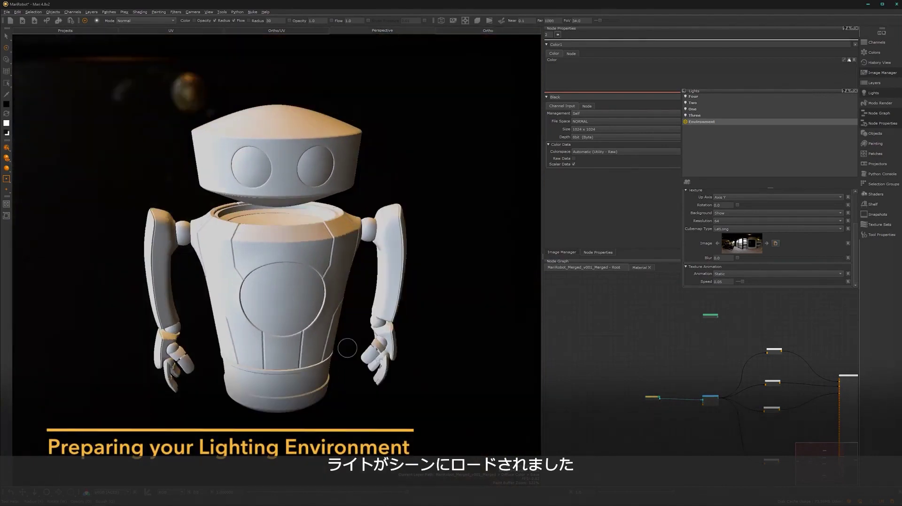
pyautogui.keyDown('alt'); pyautogui.moveTo(312, 341); pyautogui.dragTo(260, 332); pyautogui.keyUp('alt')
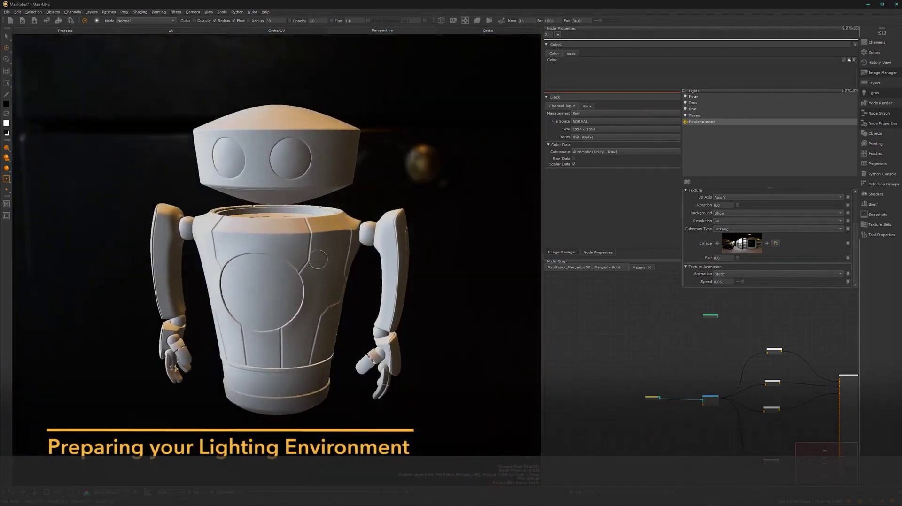
pyautogui.scroll(-3, 298, 319)
pyautogui.scroll(3, 298, 318)
pyautogui.scroll(2, 299, 318)
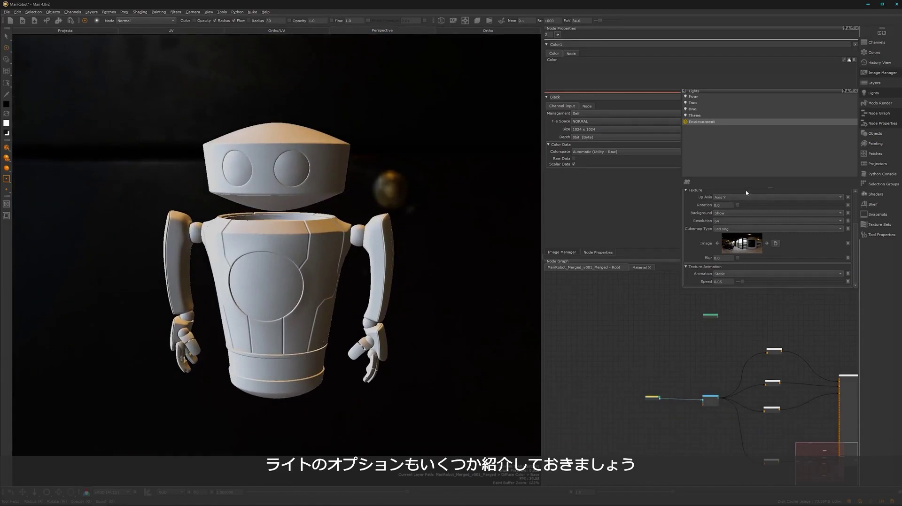
pyautogui.scroll(3, 855, 244)
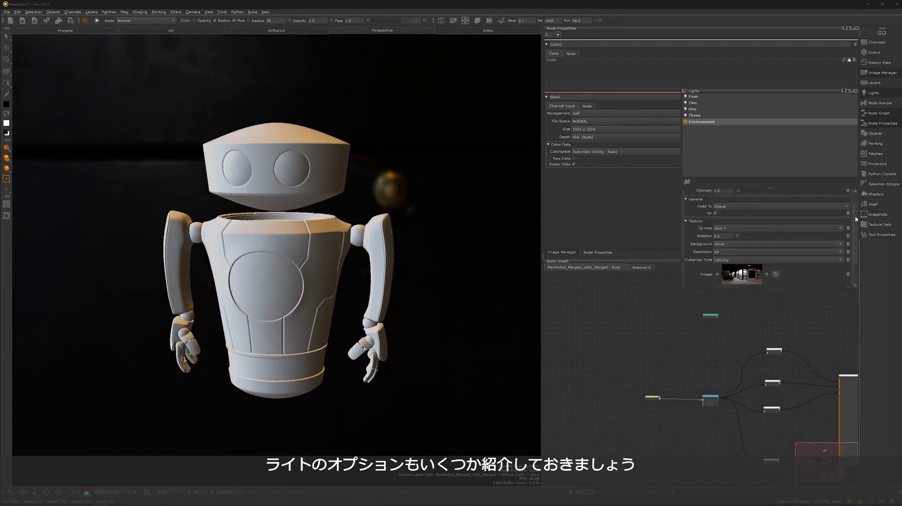
pyautogui.moveTo(741, 207); pyautogui.dragTo(806, 207)
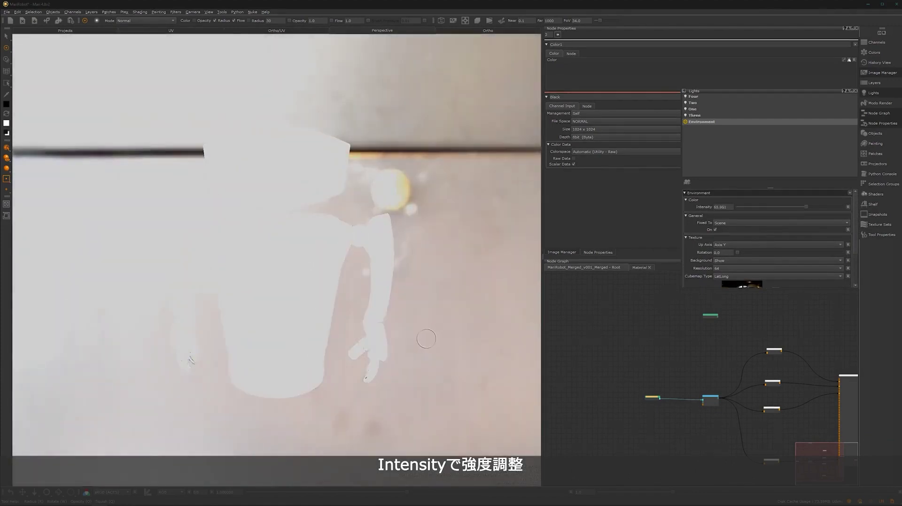
pyautogui.moveTo(728, 206); pyautogui.dragTo(700, 207)
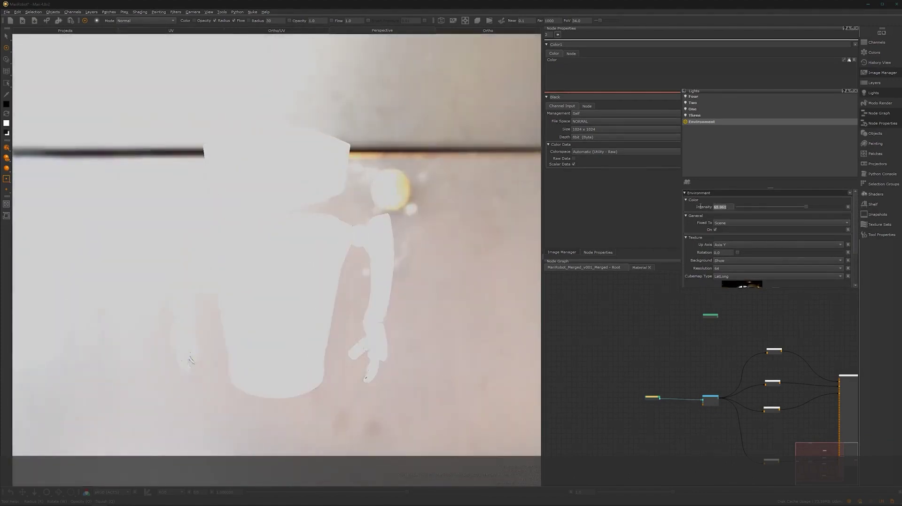
pyautogui.write('1.0')
pyautogui.press('Return')
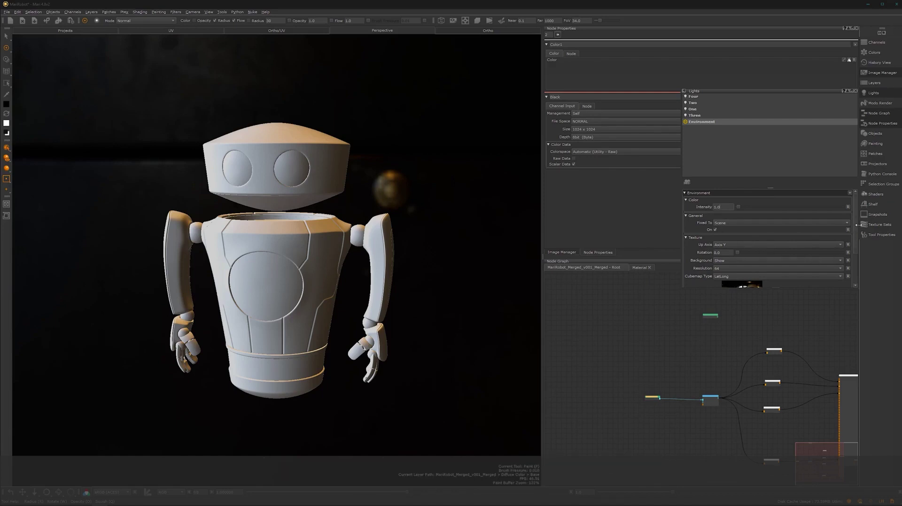
# Step: Try the environment Rotation and set Background to Hide so the robot sits on plain grey
pyautogui.scroll(-2, 724, 231)
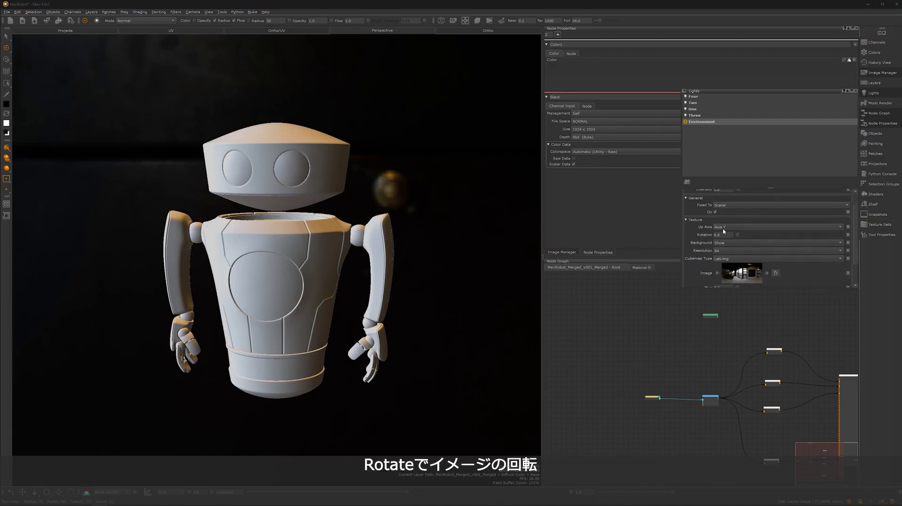
pyautogui.moveTo(738, 236)
pyautogui.mouseDown()
pyautogui.moveTo(780, 242)
pyautogui.moveTo(731, 236)
pyautogui.mouseUp()
pyautogui.click(761, 244)
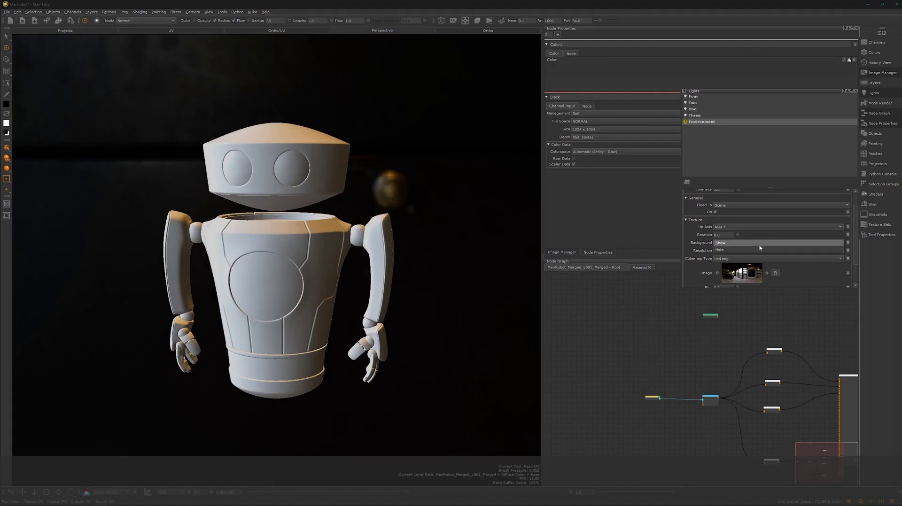
pyautogui.click(761, 250)
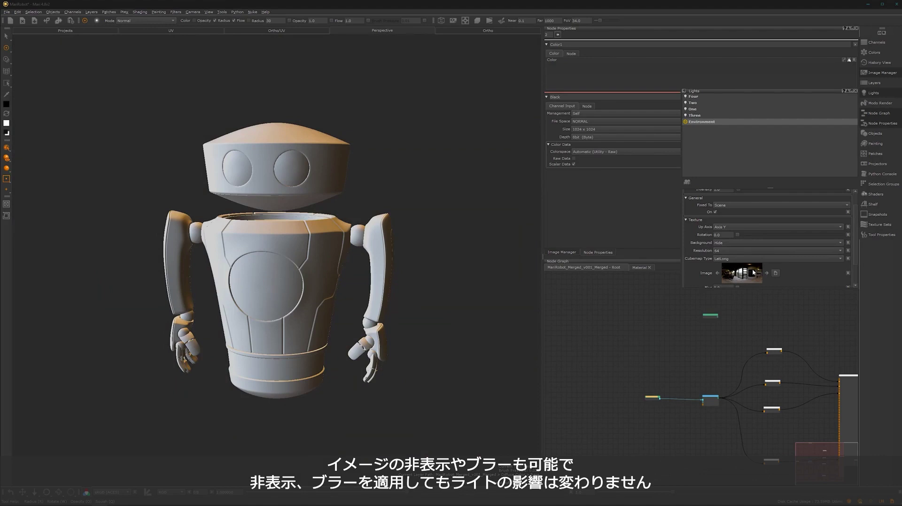
pyautogui.scroll(-3, 815, 275)
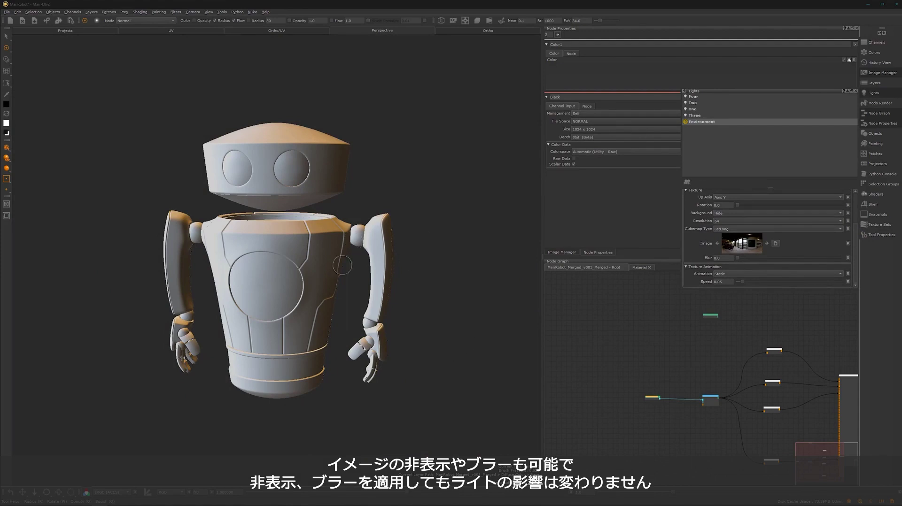
pyautogui.scroll(3, 854, 253)
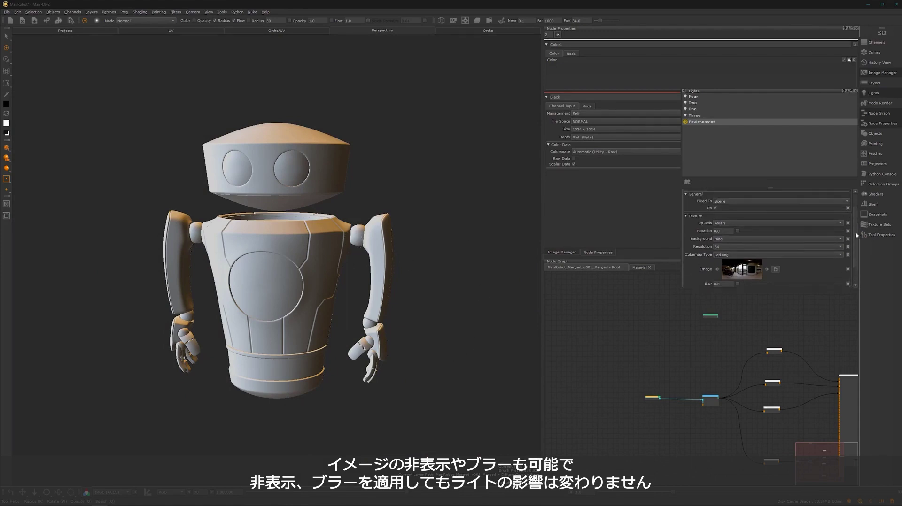
pyautogui.moveTo(282, 308)
pyautogui.keyDown('alt'); pyautogui.mouseDown()
pyautogui.moveTo(415, 304)
pyautogui.moveTo(336, 302)
pyautogui.mouseUp(); pyautogui.keyUp('alt')
pyautogui.scroll(4, 335, 302)
# Step: Inside Material1, set the diffuse Color node to 50% grey
pyautogui.scroll(1, 336, 301)
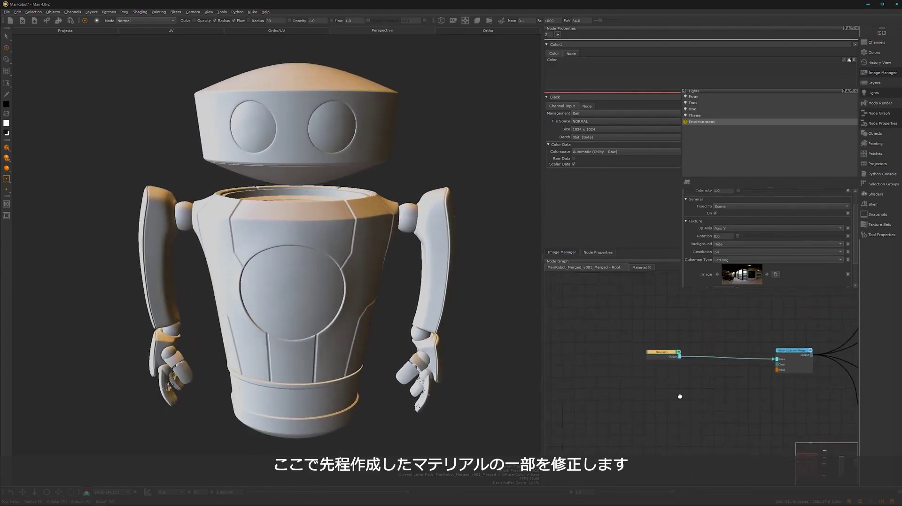
pyautogui.scroll(3, 669, 401)
pyautogui.click(638, 396)
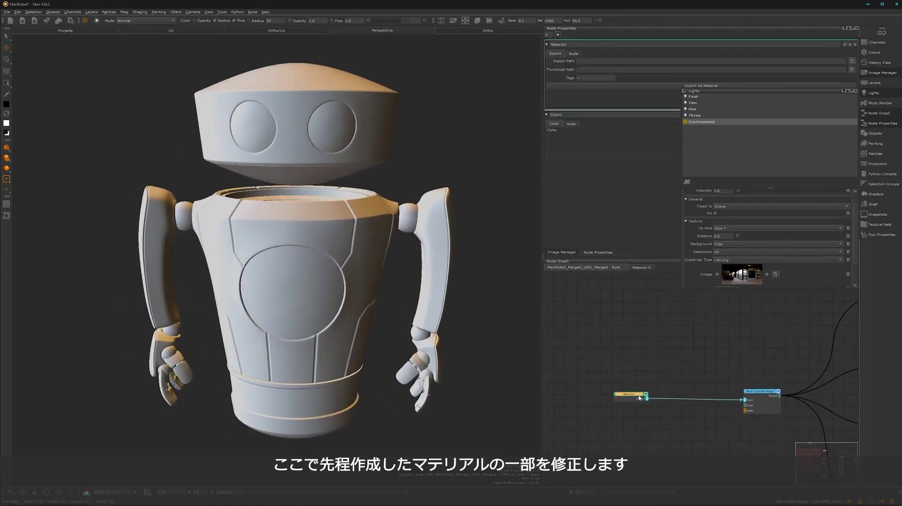
pyautogui.keyDown('ctrl'); pyautogui.click(637, 397); pyautogui.keyUp('ctrl')
pyautogui.doubleClick(638, 397)
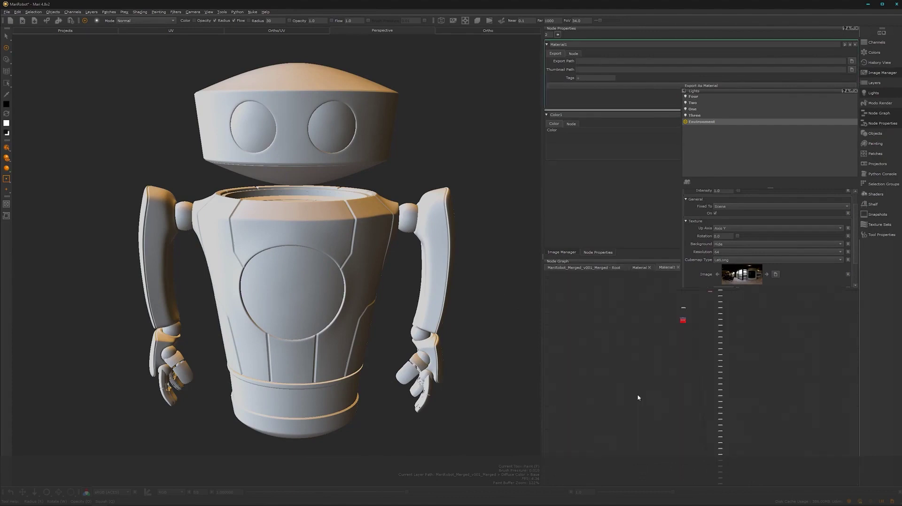
pyautogui.keyDown('alt'); pyautogui.moveTo(681, 334); pyautogui.dragTo(686, 391, button='right'); pyautogui.keyUp('alt')
pyautogui.keyDown('alt'); pyautogui.moveTo(686, 391); pyautogui.dragTo(644, 493, button='middle'); pyautogui.keyUp('alt')
pyautogui.keyDown('alt'); pyautogui.moveTo(644, 399); pyautogui.dragTo(774, 325, button='right'); pyautogui.keyUp('alt')
pyautogui.doubleClick(639, 368)
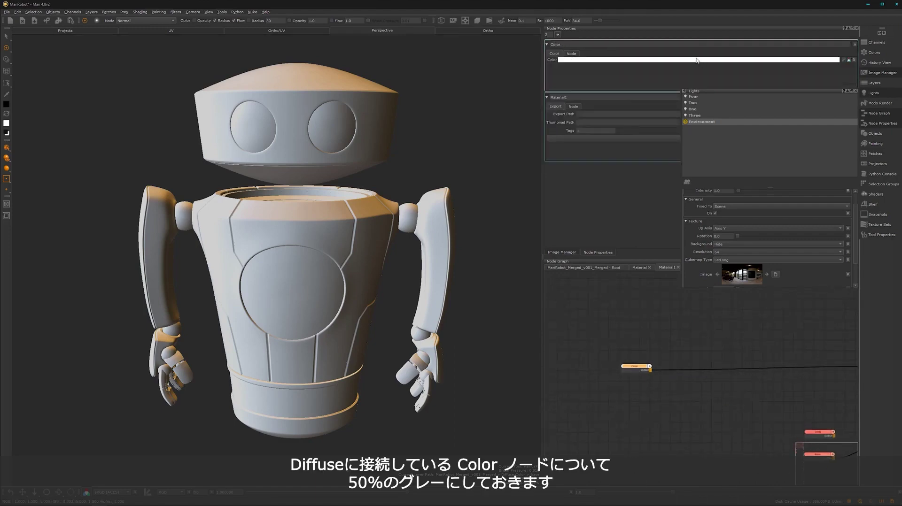
pyautogui.click(666, 61)
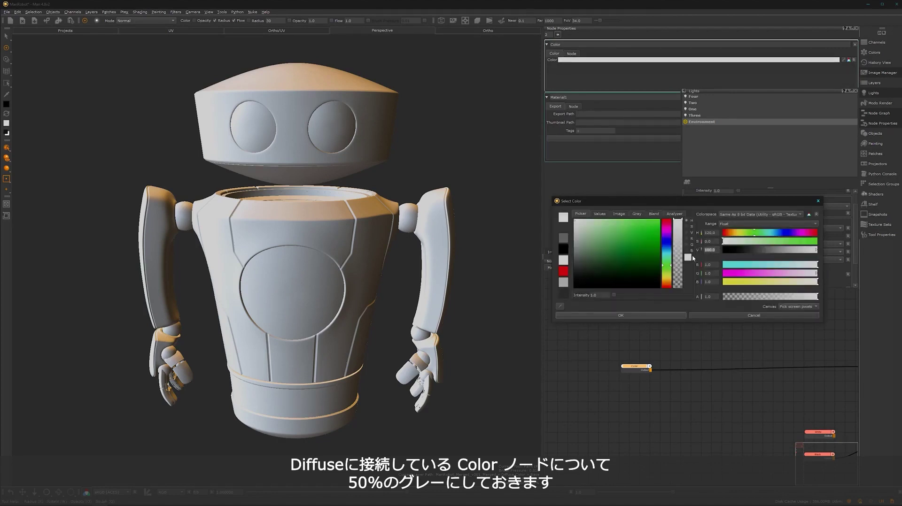
pyautogui.press('Return')
pyautogui.press('Return')
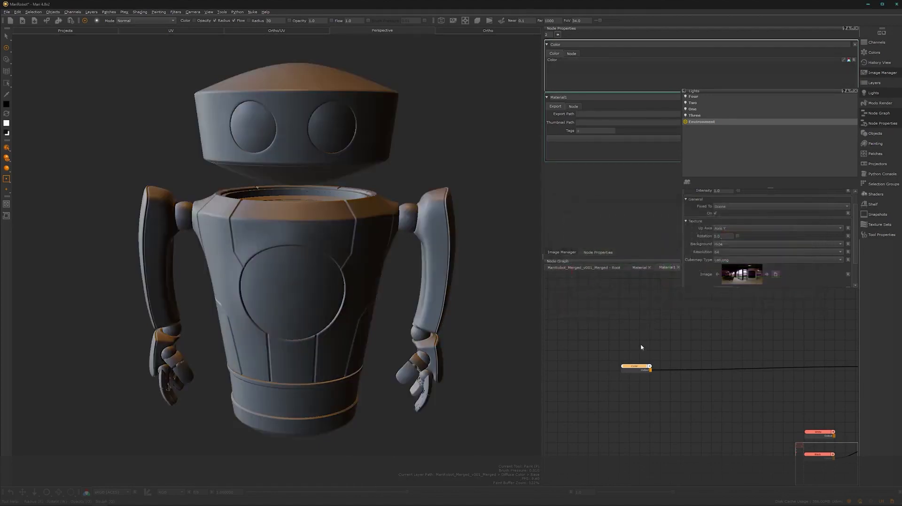
# Step: Return to the root graph and orbit the grey robot to check the lighting
pyautogui.click(595, 267)
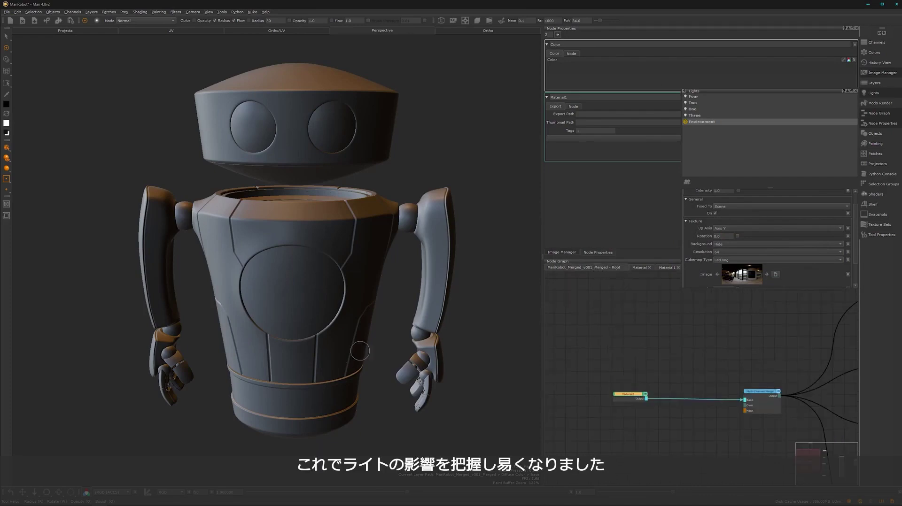
pyautogui.moveTo(312, 343)
pyautogui.mouseDown(button='middle')
pyautogui.moveTo(353, 325)
pyautogui.moveTo(316, 324)
pyautogui.moveTo(326, 317)
pyautogui.mouseUp(button='middle')
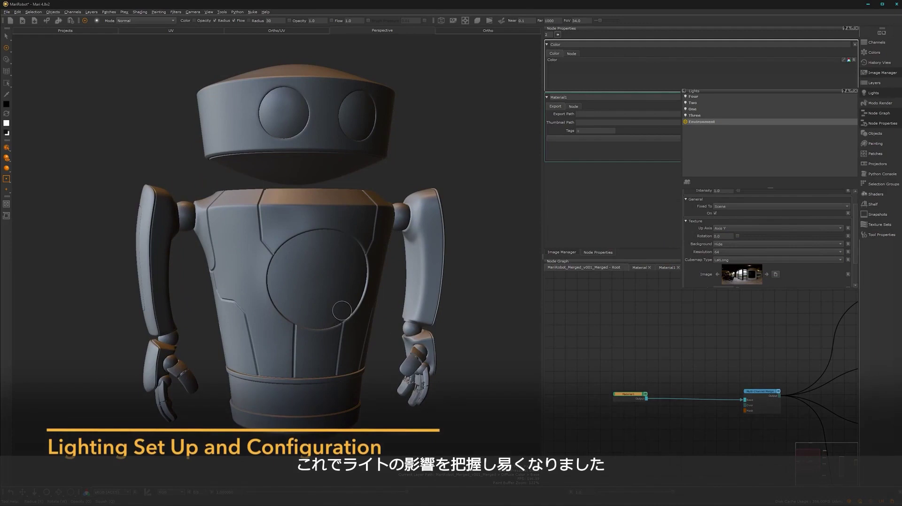
pyautogui.moveTo(322, 322)
pyautogui.mouseDown(button='middle')
pyautogui.moveTo(298, 326)
pyautogui.moveTo(327, 339)
pyautogui.mouseUp(button='middle')
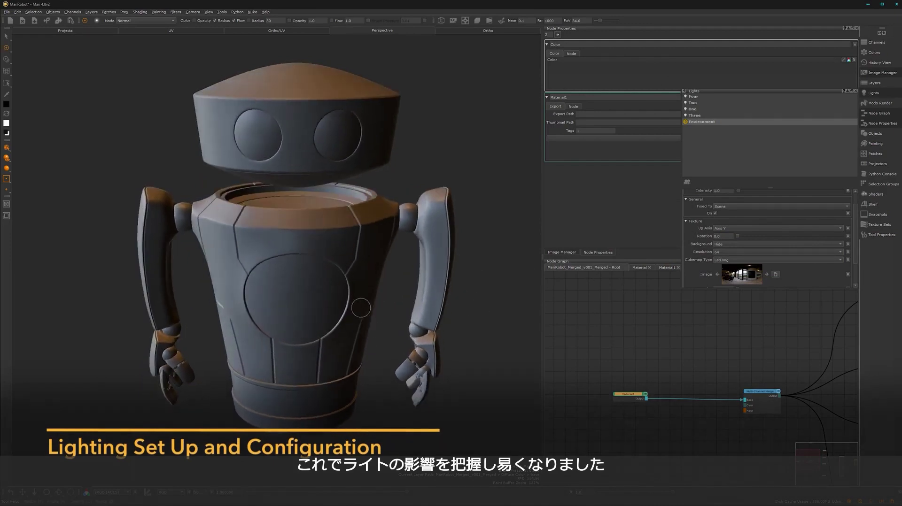
pyautogui.moveTo(372, 303); pyautogui.dragTo(324, 323, button='middle')
pyautogui.moveTo(323, 323)
pyautogui.keyDown('alt'); pyautogui.mouseDown()
pyautogui.moveTo(249, 322)
pyautogui.moveTo(381, 314)
pyautogui.mouseUp(); pyautogui.keyUp('alt')
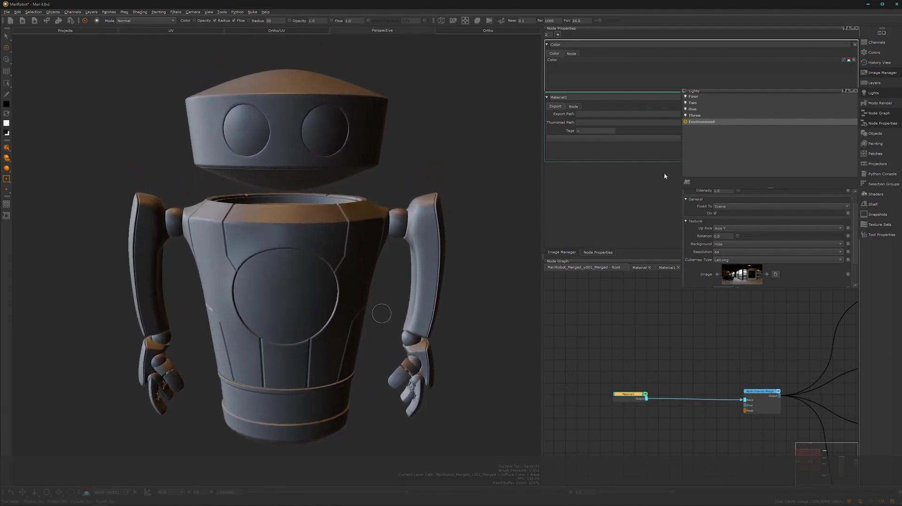
# Step: Isolate light Three with the environment light off and aim it from a new direction
pyautogui.click(685, 121)
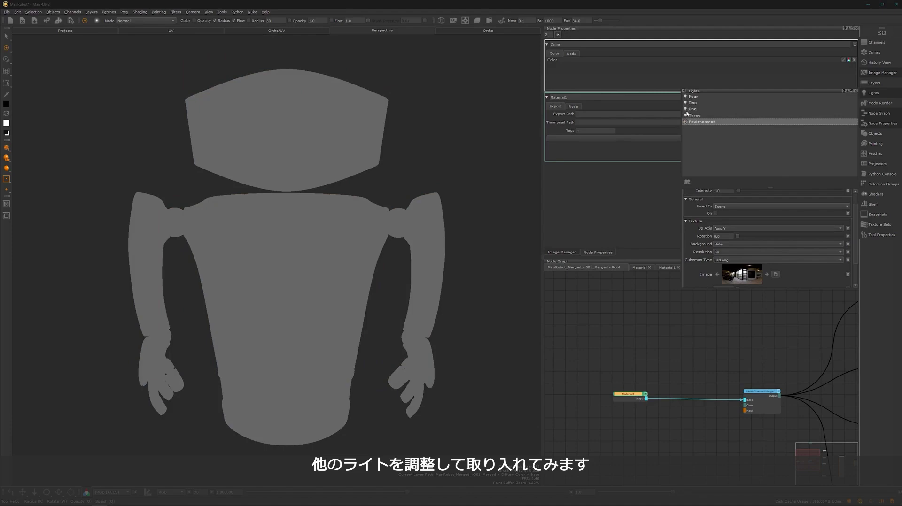
pyautogui.click(686, 116)
pyautogui.click(698, 117)
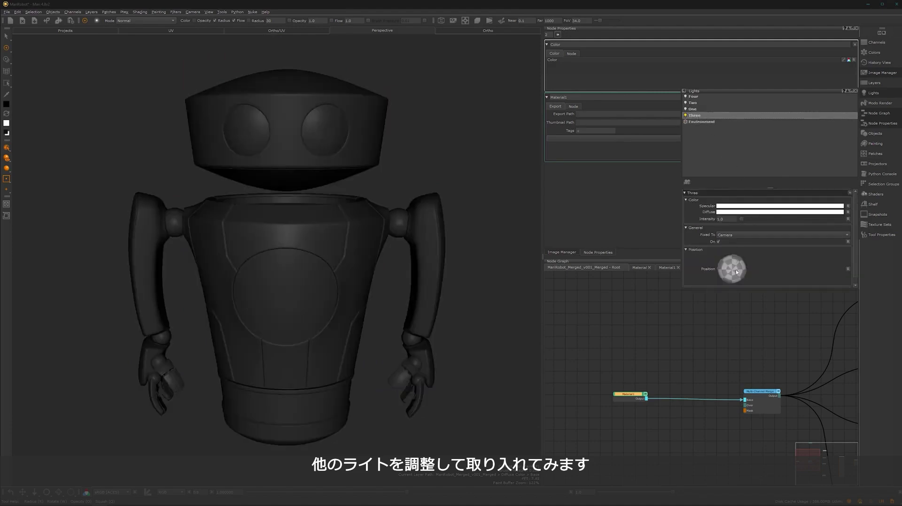
pyautogui.moveTo(735, 270)
pyautogui.mouseDown()
pyautogui.moveTo(725, 268)
pyautogui.moveTo(743, 273)
pyautogui.mouseUp()
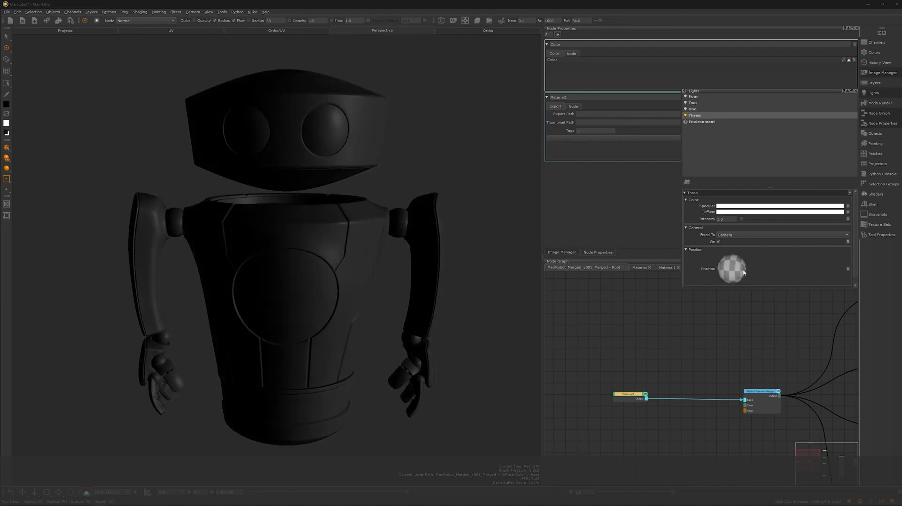
# Step: Turn the environment light back on and inspect the robot's torso from the side
pyautogui.click(685, 122)
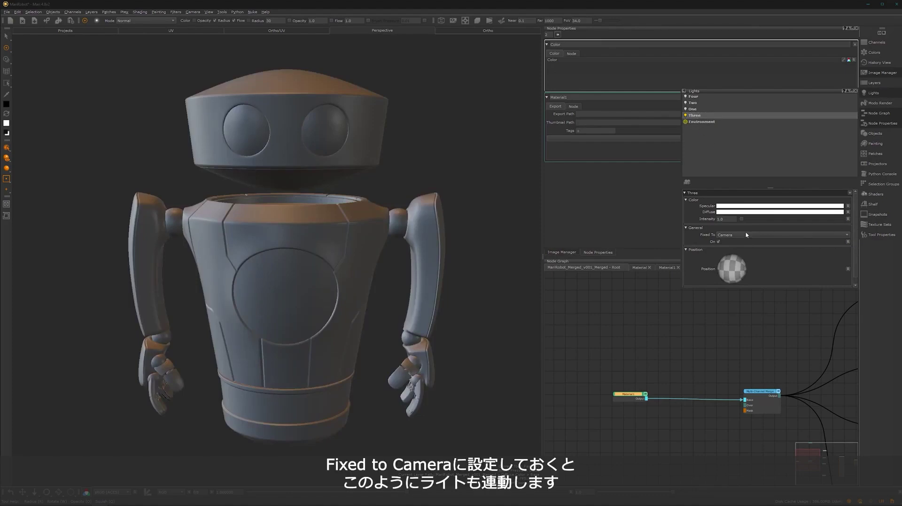
pyautogui.keyDown('alt'); pyautogui.moveTo(316, 276); pyautogui.dragTo(337, 276); pyautogui.keyUp('alt')
pyautogui.keyDown('alt'); pyautogui.moveTo(298, 263); pyautogui.dragTo(352, 282, button='right'); pyautogui.keyUp('alt')
pyautogui.keyDown('alt'); pyautogui.moveTo(351, 301); pyautogui.dragTo(321, 251); pyautogui.keyUp('alt')
pyautogui.scroll(-5, 321, 282)
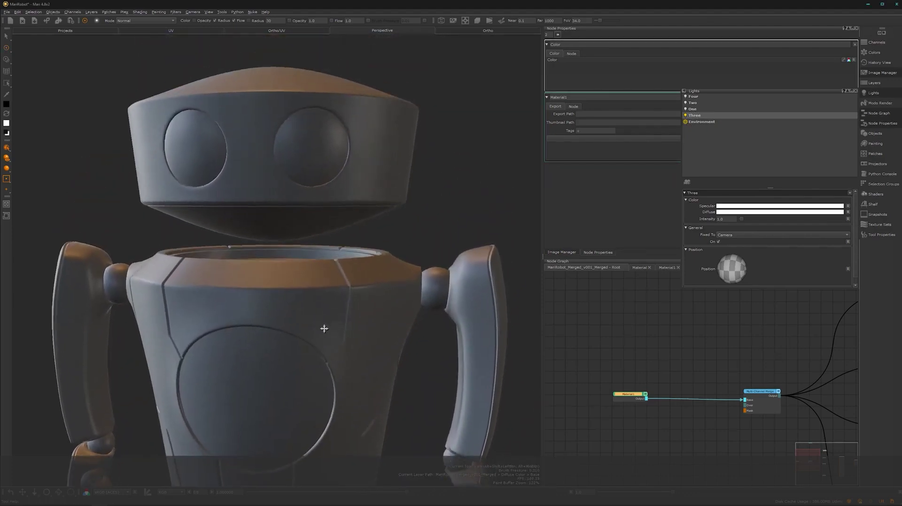
# Step: Set light Three's intensity to 1.5 and review the brighter lighting on the robot
pyautogui.click(709, 116)
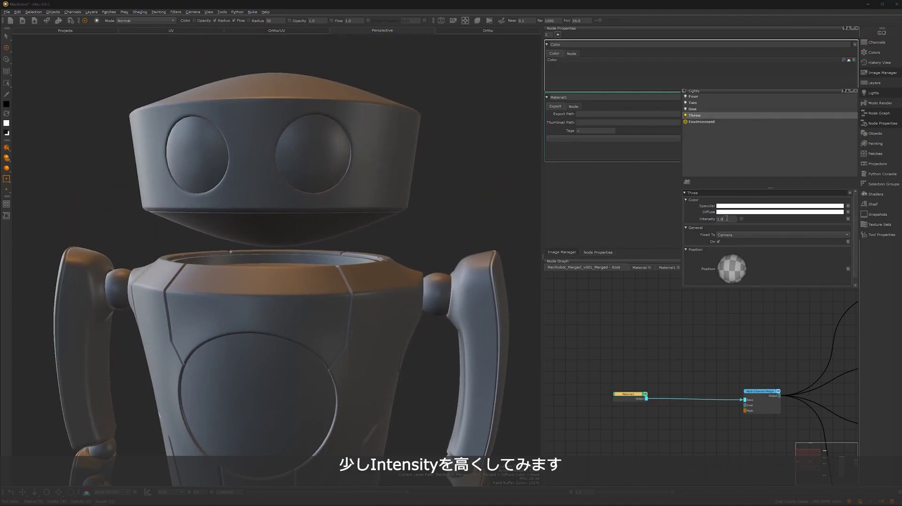
pyautogui.press('Return')
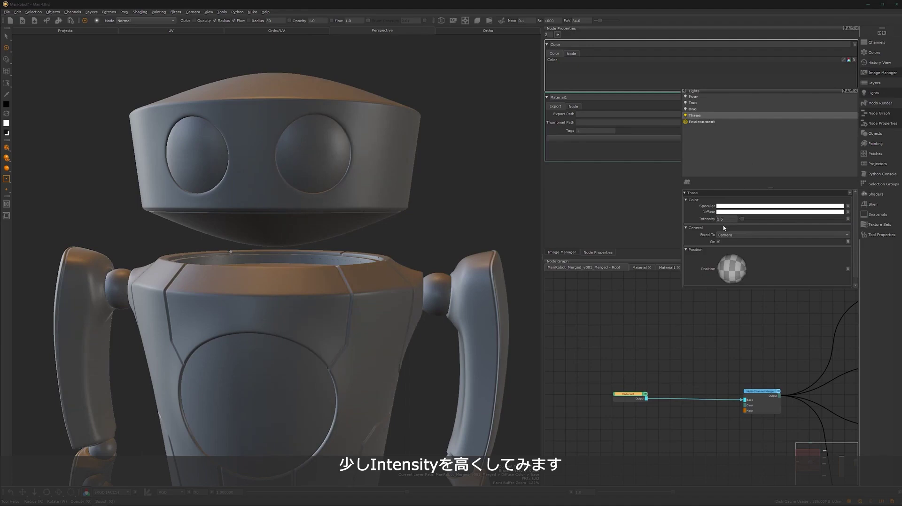
pyautogui.keyDown('alt'); pyautogui.moveTo(370, 335); pyautogui.dragTo(374, 253, button='middle'); pyautogui.keyUp('alt')
pyautogui.keyDown('alt'); pyautogui.moveTo(373, 253); pyautogui.dragTo(358, 298, button='right'); pyautogui.keyUp('alt')
pyautogui.moveTo(359, 301)
pyautogui.keyDown('alt'); pyautogui.mouseDown()
pyautogui.moveTo(237, 308)
pyautogui.moveTo(527, 319)
pyautogui.moveTo(161, 305)
pyautogui.moveTo(350, 306)
pyautogui.mouseUp(); pyautogui.keyUp('alt')
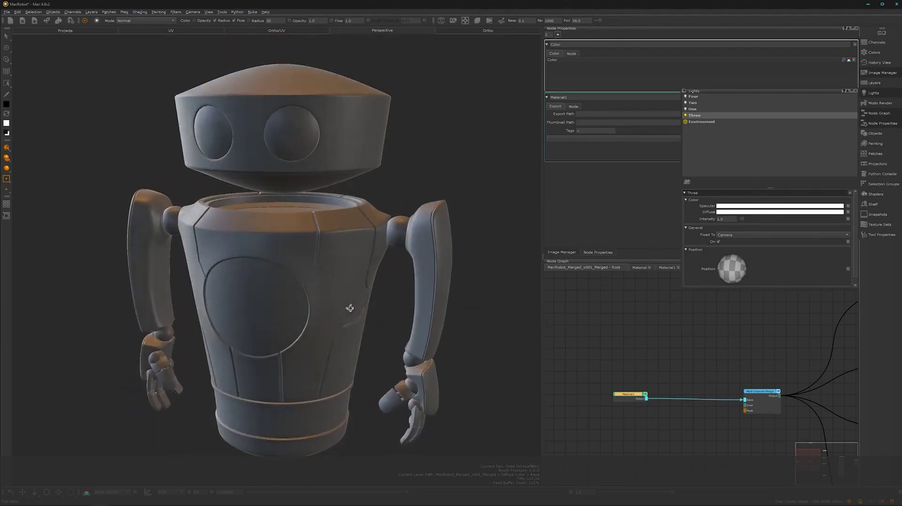
# Step: Select light One, switch the environment light off, and aim One from a new direction
pyautogui.click(693, 109)
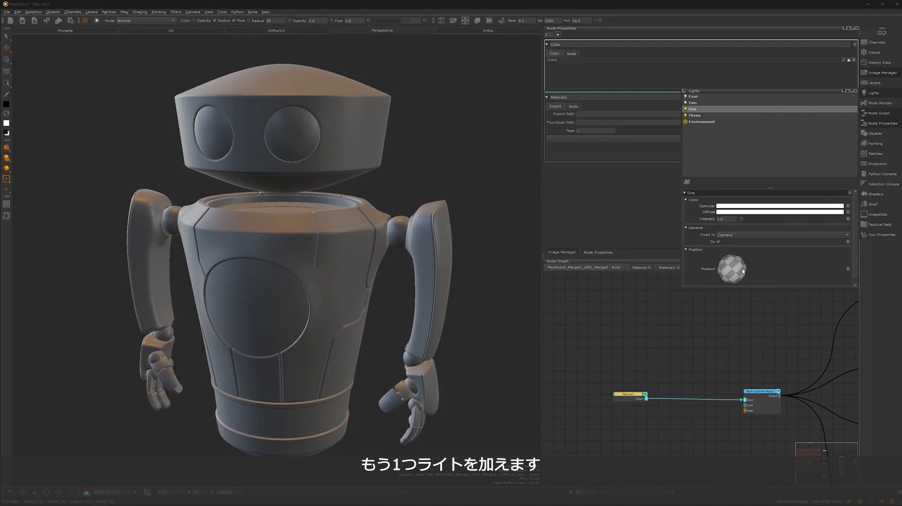
pyautogui.keyDown('alt'); pyautogui.moveTo(298, 348); pyautogui.dragTo(314, 337); pyautogui.keyUp('alt')
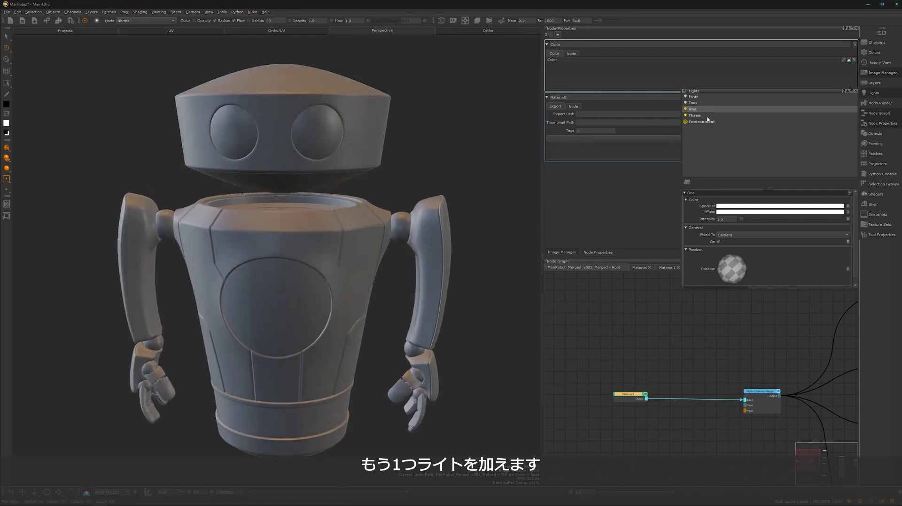
pyautogui.click(686, 122)
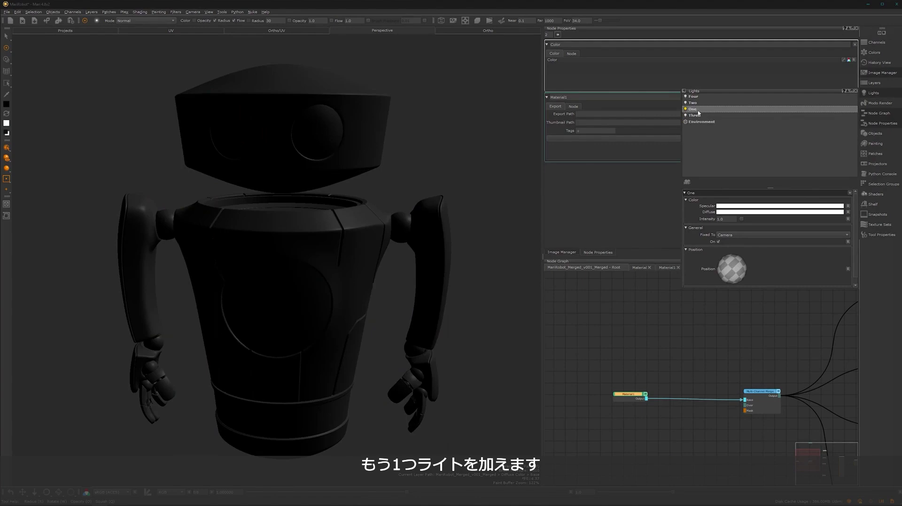
pyautogui.moveTo(735, 275); pyautogui.dragTo(749, 278)
pyautogui.moveTo(353, 282)
pyautogui.keyDown('alt'); pyautogui.mouseDown()
pyautogui.moveTo(251, 287)
pyautogui.moveTo(361, 289)
pyautogui.moveTo(508, 271)
pyautogui.mouseUp(); pyautogui.keyUp('alt')
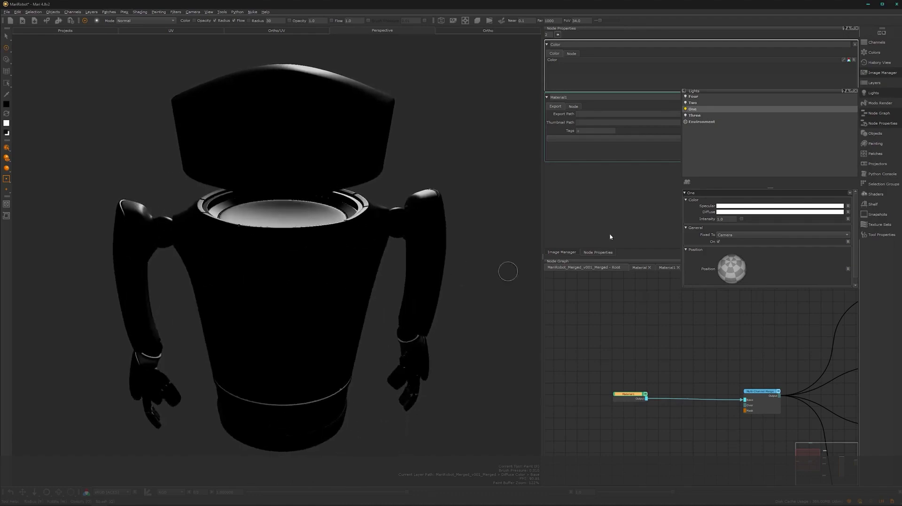
# Step: Re-enable the environment and Three lights and set One's intensity to 0.6
pyautogui.click(685, 122)
pyautogui.click(685, 116)
pyautogui.moveTo(295, 304)
pyautogui.keyDown('alt'); pyautogui.mouseDown()
pyautogui.moveTo(283, 276)
pyautogui.moveTo(471, 284)
pyautogui.moveTo(276, 279)
pyautogui.mouseUp(); pyautogui.keyUp('alt')
pyautogui.moveTo(729, 220); pyautogui.dragTo(702, 220)
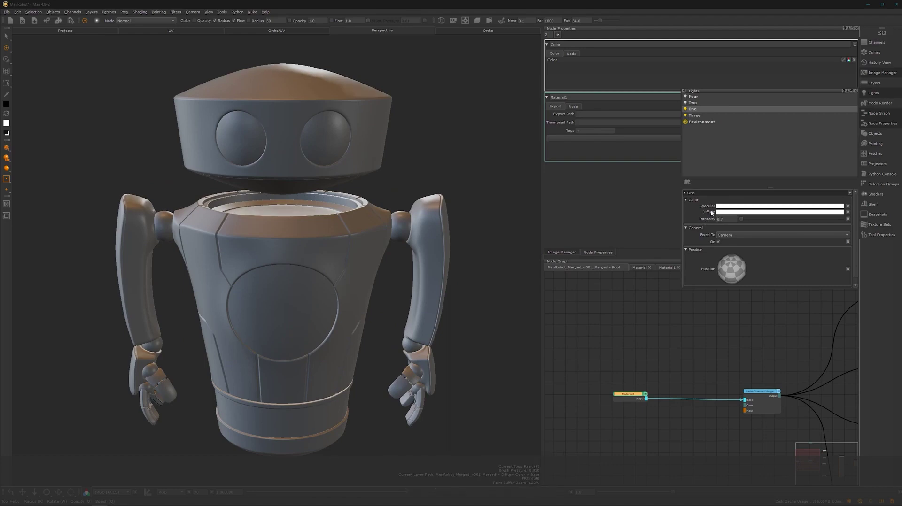
pyautogui.keyDown('alt'); pyautogui.moveTo(327, 293); pyautogui.dragTo(363, 292); pyautogui.keyUp('alt')
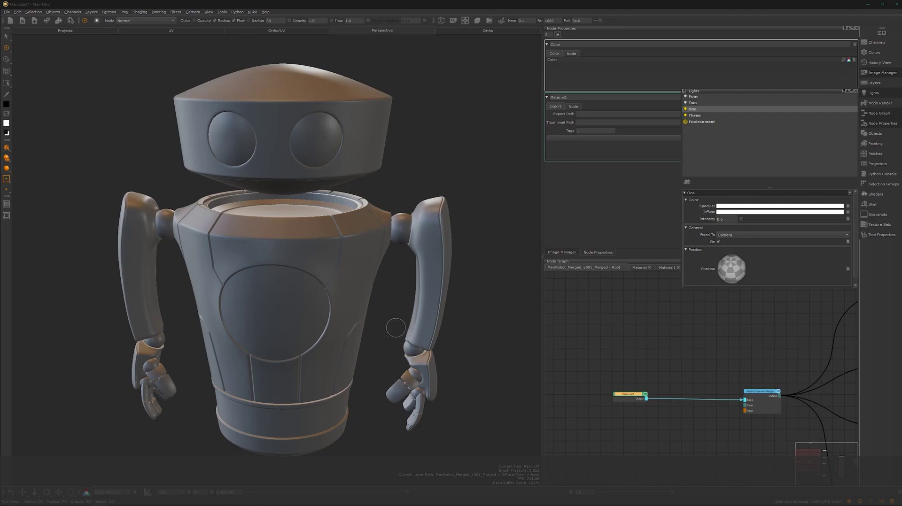
# Step: Orbit around the robot to review its lighting from front, three-quarter and side views
pyautogui.moveTo(306, 329)
pyautogui.keyDown('alt'); pyautogui.mouseDown()
pyautogui.moveTo(471, 340)
pyautogui.moveTo(585, 320)
pyautogui.moveTo(322, 299)
pyautogui.moveTo(298, 305)
pyautogui.moveTo(346, 296)
pyautogui.moveTo(373, 346)
pyautogui.mouseUp(); pyautogui.keyUp('alt')
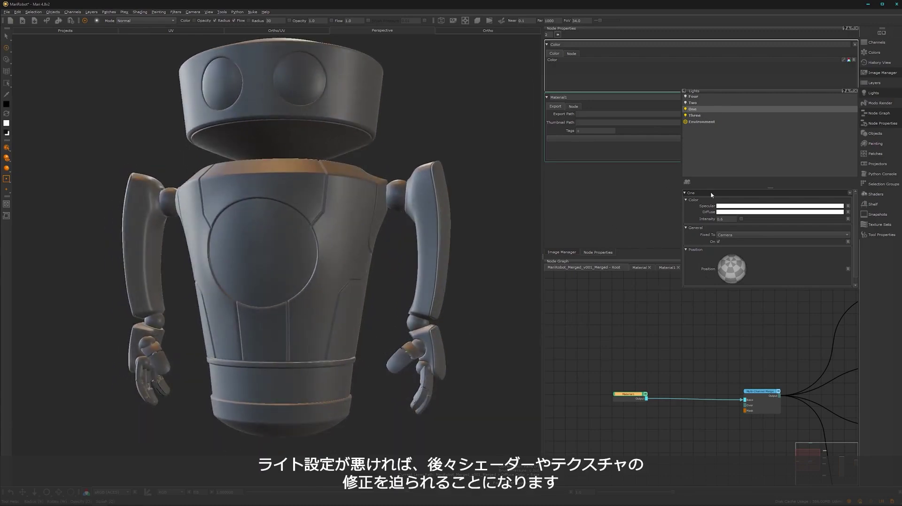
pyautogui.keyDown('alt'); pyautogui.moveTo(329, 301); pyautogui.dragTo(324, 324); pyautogui.keyUp('alt')
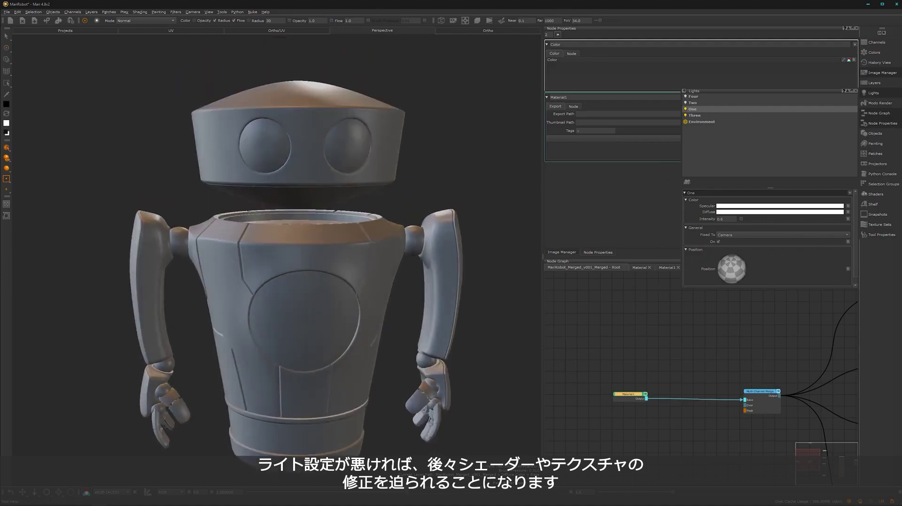
pyautogui.keyDown('alt'); pyautogui.moveTo(316, 319); pyautogui.dragTo(325, 280, button='middle'); pyautogui.keyUp('alt')
pyautogui.keyDown('alt'); pyautogui.moveTo(325, 281); pyautogui.dragTo(336, 319); pyautogui.keyUp('alt')
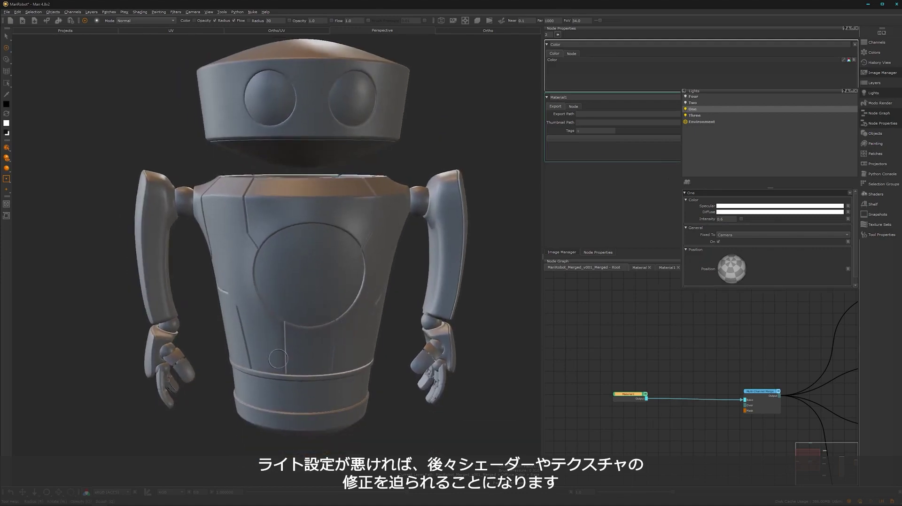
pyautogui.moveTo(342, 290)
pyautogui.keyDown('alt'); pyautogui.mouseDown()
pyautogui.moveTo(330, 333)
pyautogui.moveTo(298, 311)
pyautogui.moveTo(281, 314)
pyautogui.moveTo(329, 313)
pyautogui.mouseUp(); pyautogui.keyUp('alt')
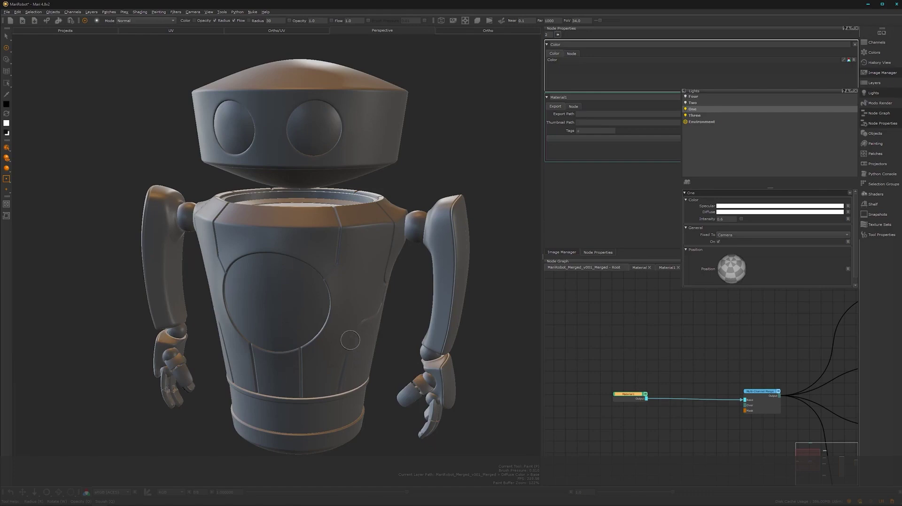
pyautogui.moveTo(338, 274)
pyautogui.keyDown('alt'); pyautogui.mouseDown()
pyautogui.moveTo(357, 273)
pyautogui.moveTo(335, 281)
pyautogui.mouseUp(); pyautogui.keyUp('alt')
pyautogui.keyDown('alt'); pyautogui.moveTo(311, 295); pyautogui.dragTo(304, 297, button='middle'); pyautogui.keyUp('alt')
pyautogui.moveTo(347, 315)
pyautogui.keyDown('alt'); pyautogui.mouseDown()
pyautogui.moveTo(200, 322)
pyautogui.moveTo(355, 318)
pyautogui.moveTo(364, 326)
pyautogui.moveTo(347, 351)
pyautogui.mouseUp(); pyautogui.keyUp('alt')
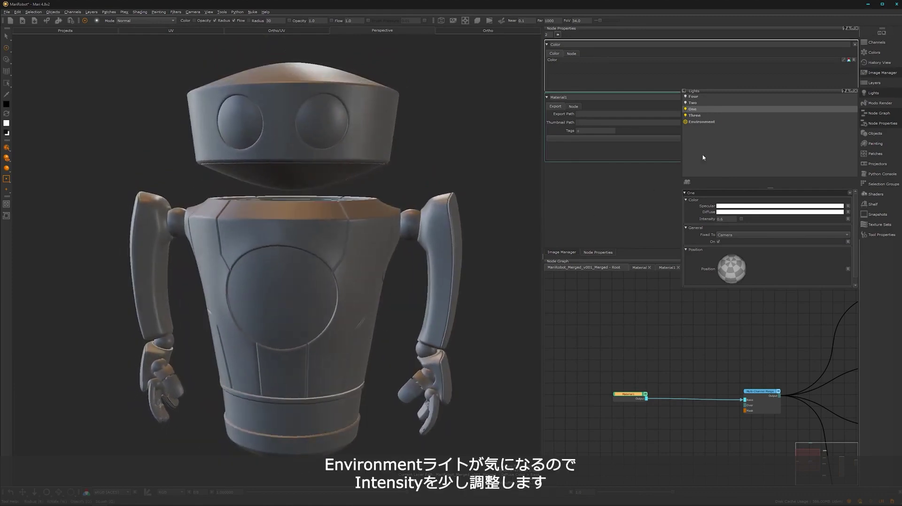
# Step: Set the environment light's intensity to 1.2 and check the robot from several angles
pyautogui.click(700, 122)
pyautogui.click(722, 208)
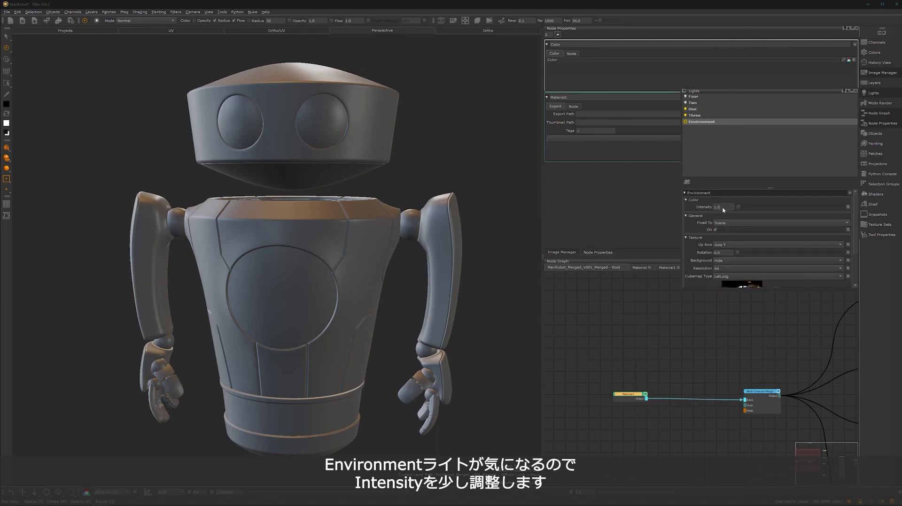
pyautogui.press('Return')
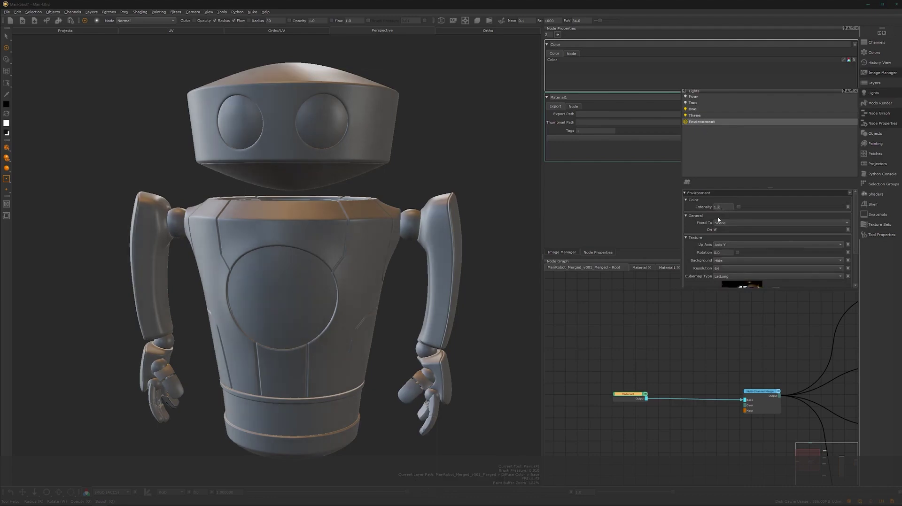
pyautogui.moveTo(337, 300)
pyautogui.keyDown('alt'); pyautogui.mouseDown()
pyautogui.moveTo(429, 303)
pyautogui.moveTo(444, 294)
pyautogui.moveTo(423, 282)
pyautogui.moveTo(439, 297)
pyautogui.moveTo(254, 301)
pyautogui.moveTo(353, 297)
pyautogui.moveTo(376, 287)
pyautogui.mouseUp(); pyautogui.keyUp('alt')
pyautogui.moveTo(399, 258)
pyautogui.keyDown('alt'); pyautogui.mouseDown()
pyautogui.moveTo(340, 316)
pyautogui.moveTo(298, 282)
pyautogui.moveTo(302, 312)
pyautogui.moveTo(272, 304)
pyautogui.moveTo(312, 316)
pyautogui.moveTo(341, 282)
pyautogui.moveTo(346, 305)
pyautogui.moveTo(338, 265)
pyautogui.moveTo(390, 311)
pyautogui.moveTo(436, 274)
pyautogui.mouseUp(); pyautogui.keyUp('alt')
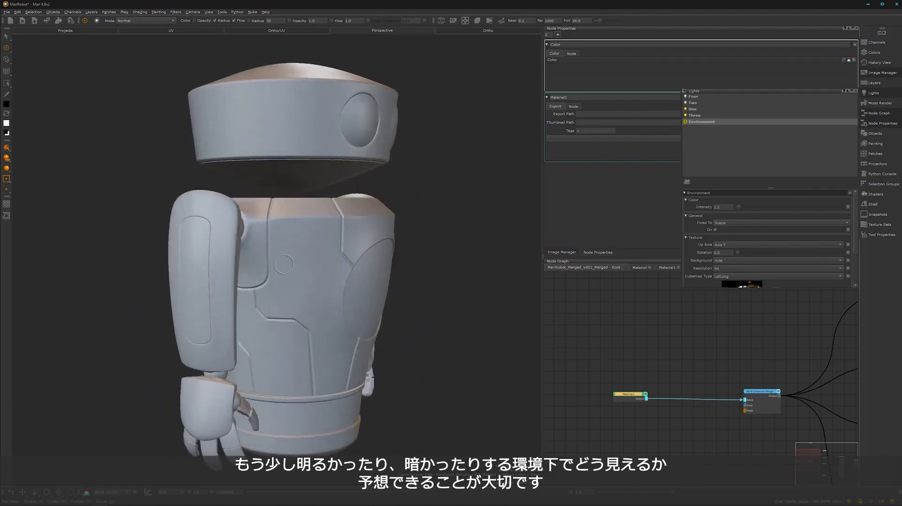
pyautogui.keyDown('alt'); pyautogui.moveTo(383, 303); pyautogui.dragTo(302, 314); pyautogui.keyUp('alt')
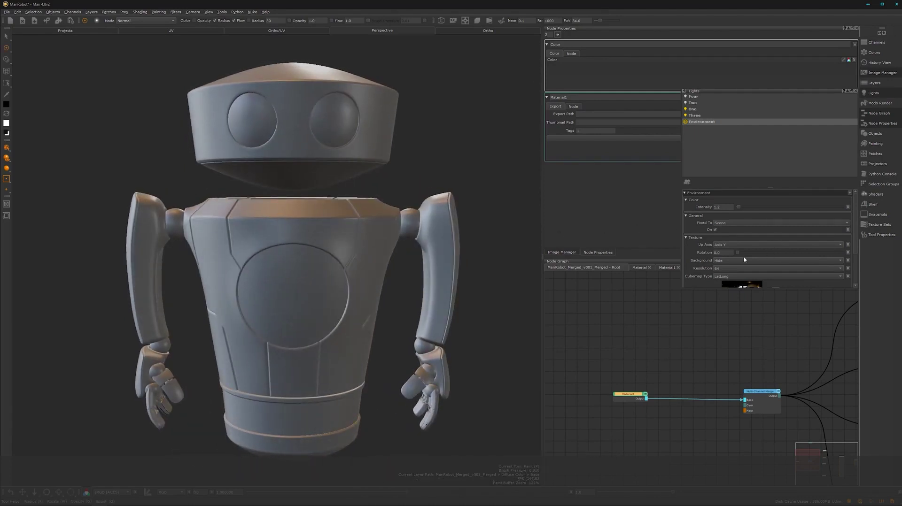
# Step: Rotate the environment light to 28.45, review the robot, and close the Lights palette
pyautogui.moveTo(737, 254); pyautogui.dragTo(748, 253)
pyautogui.keyDown('alt'); pyautogui.moveTo(304, 291); pyautogui.dragTo(346, 292); pyautogui.keyUp('alt')
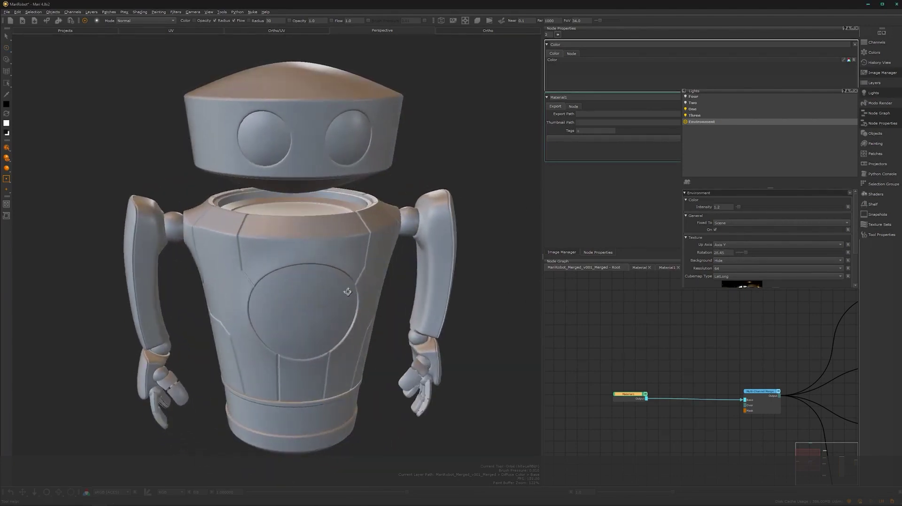
pyautogui.keyDown('alt'); pyautogui.moveTo(392, 326); pyautogui.dragTo(339, 350, button='right'); pyautogui.keyUp('alt')
pyautogui.keyDown('alt'); pyautogui.moveTo(339, 350); pyautogui.dragTo(377, 321, button='middle'); pyautogui.keyUp('alt')
pyautogui.keyDown('alt'); pyautogui.moveTo(377, 321); pyautogui.dragTo(359, 322); pyautogui.keyUp('alt')
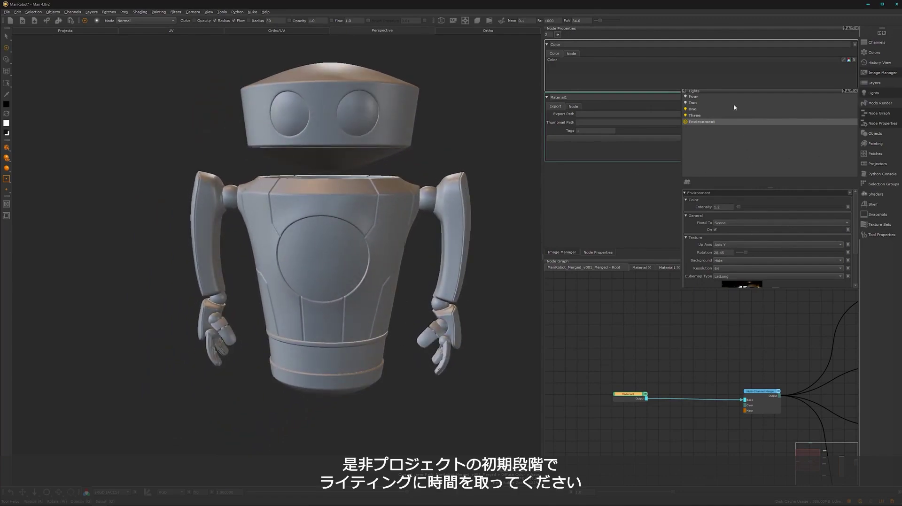
pyautogui.click(855, 91)
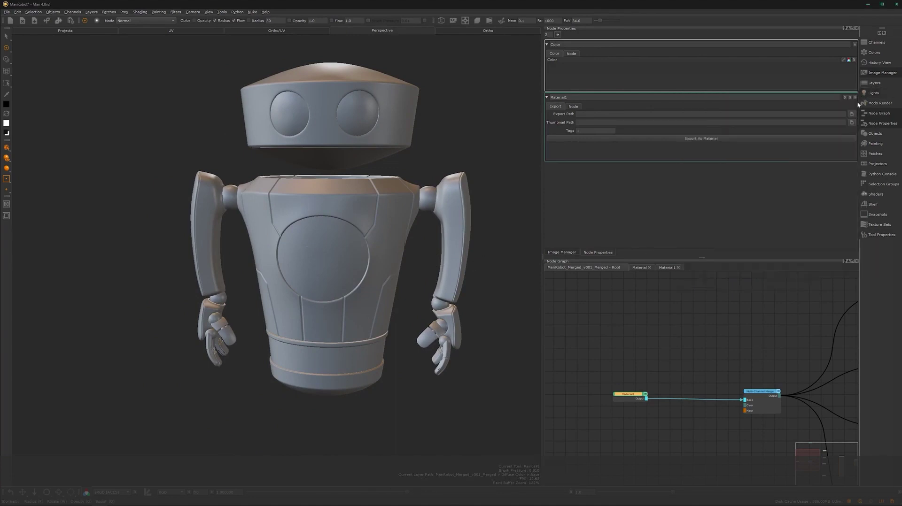
pyautogui.moveTo(349, 282)
pyautogui.keyDown('alt'); pyautogui.mouseDown()
pyautogui.moveTo(346, 311)
pyautogui.moveTo(342, 291)
pyautogui.moveTo(373, 305)
pyautogui.mouseUp(); pyautogui.keyUp('alt')
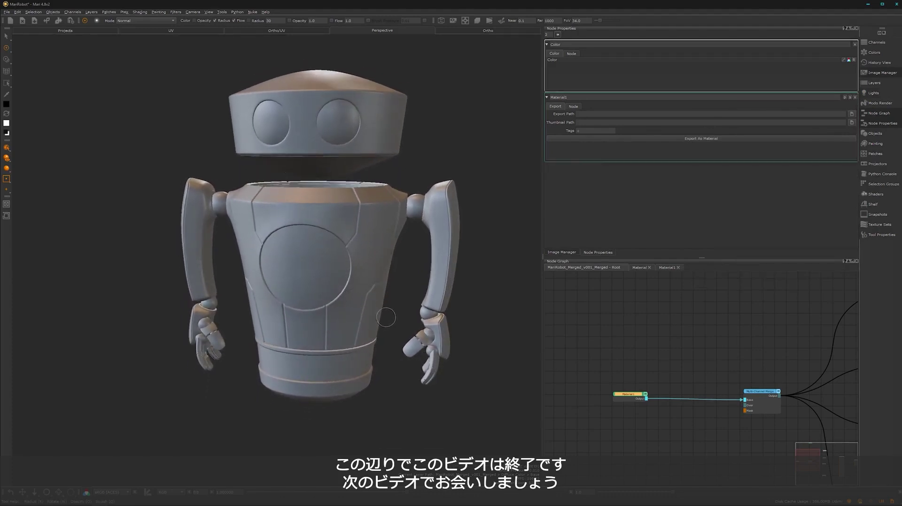